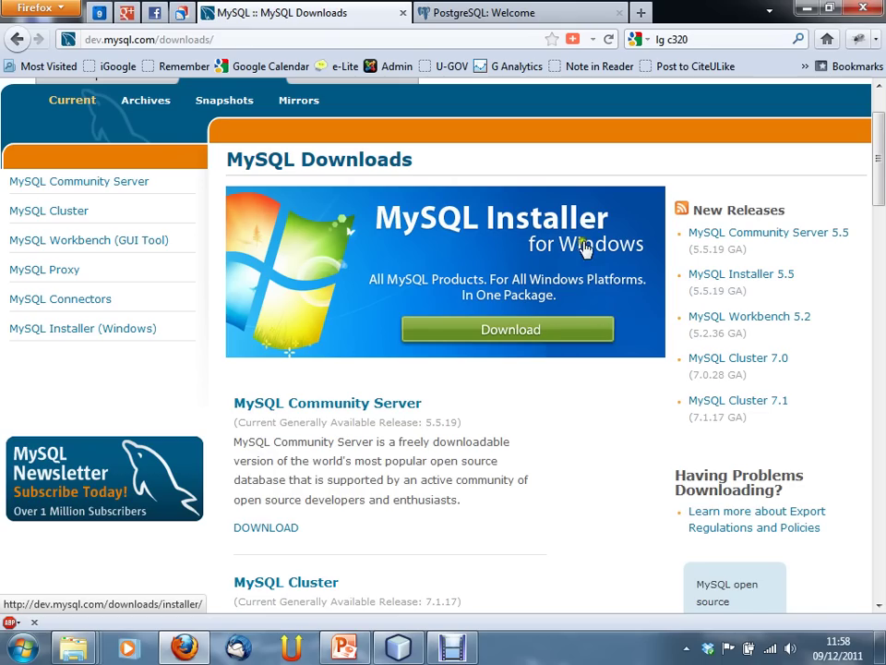
Step: Open the MySQL Installer download page and view the 209.0M Windows MSI installer for 5.5.19
click(583, 328)
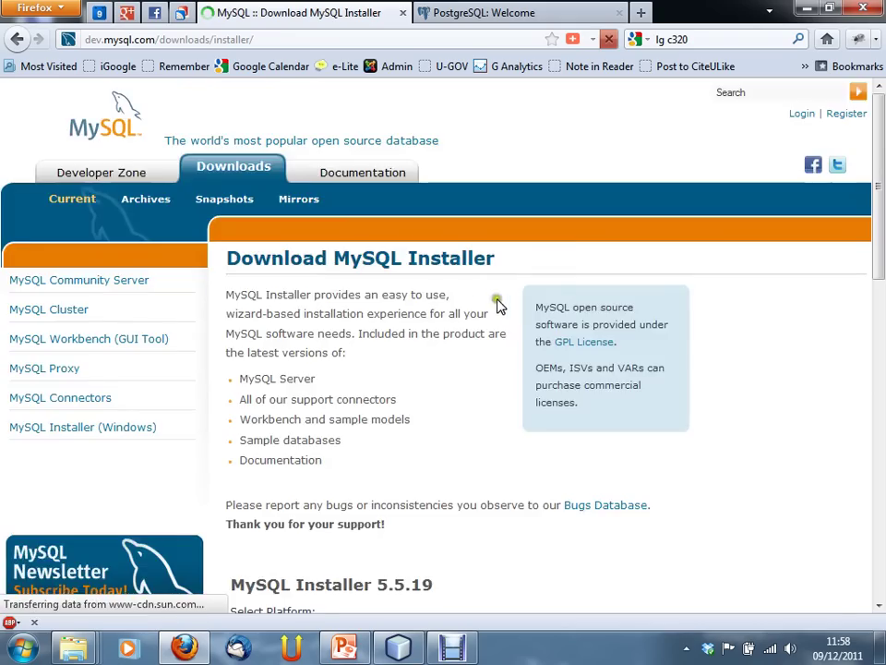
scroll(452, 305, down, 5)
click(378, 370)
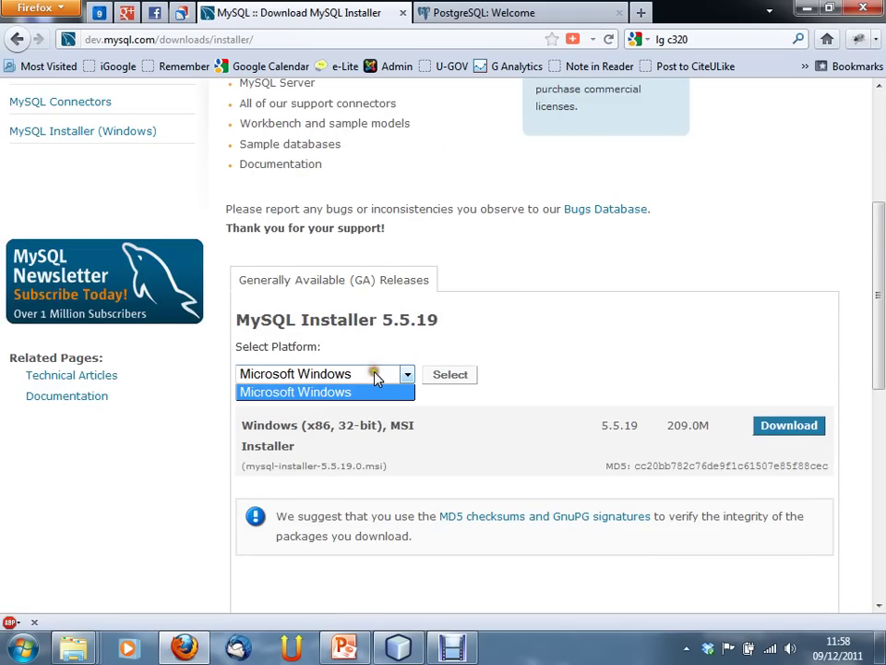
click(582, 333)
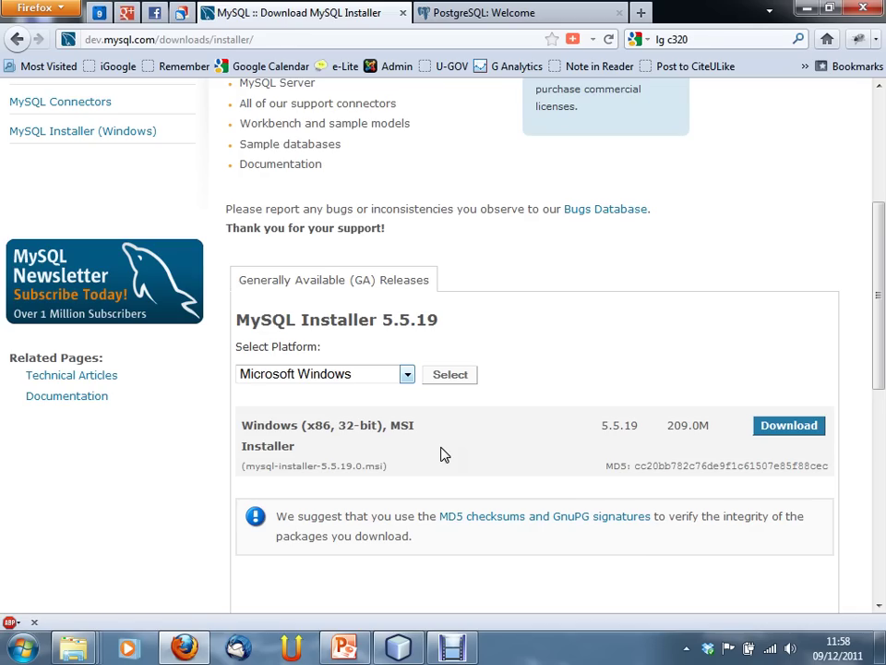
drag(674, 425, 734, 437)
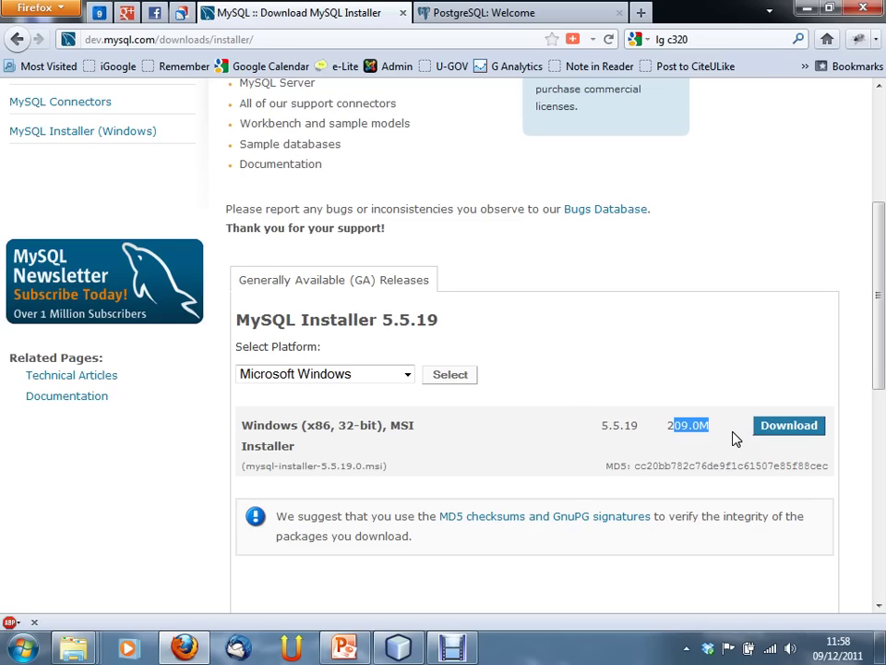
click(607, 359)
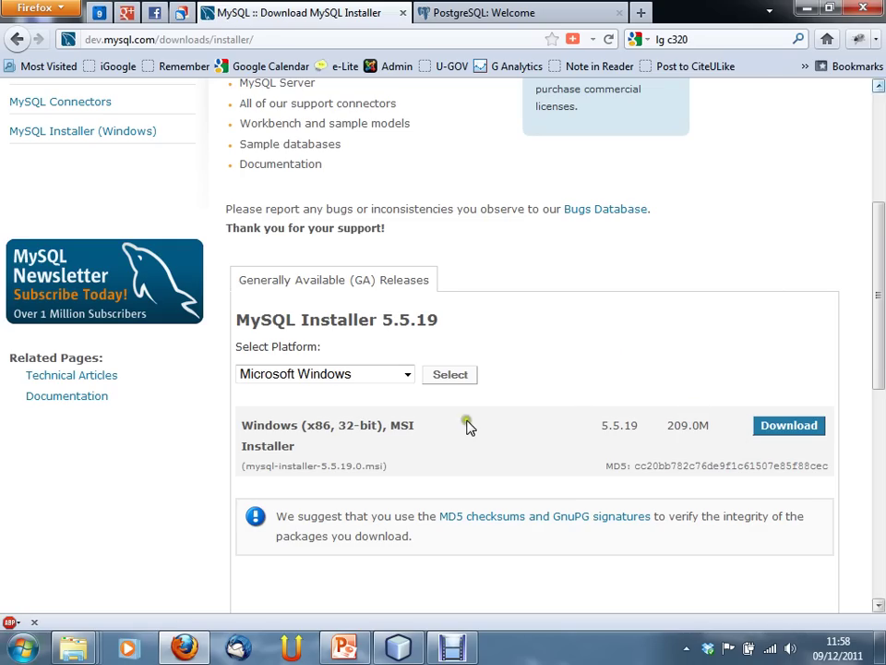
Step: Run mysql-installer-5.5.16.0.msi from Downloads\dev, allowing it past the security warning
click(805, 8)
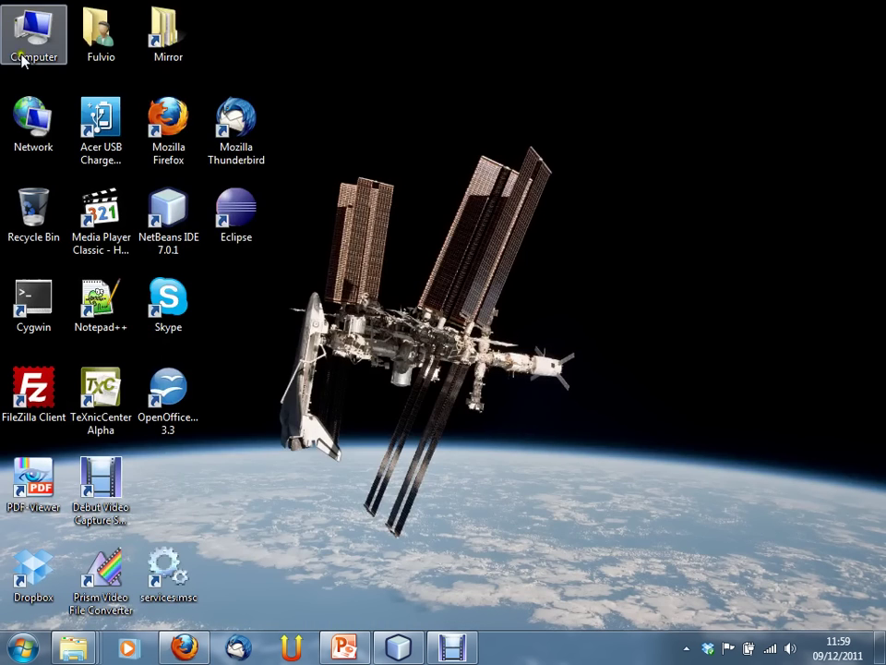
double_click(120, 42)
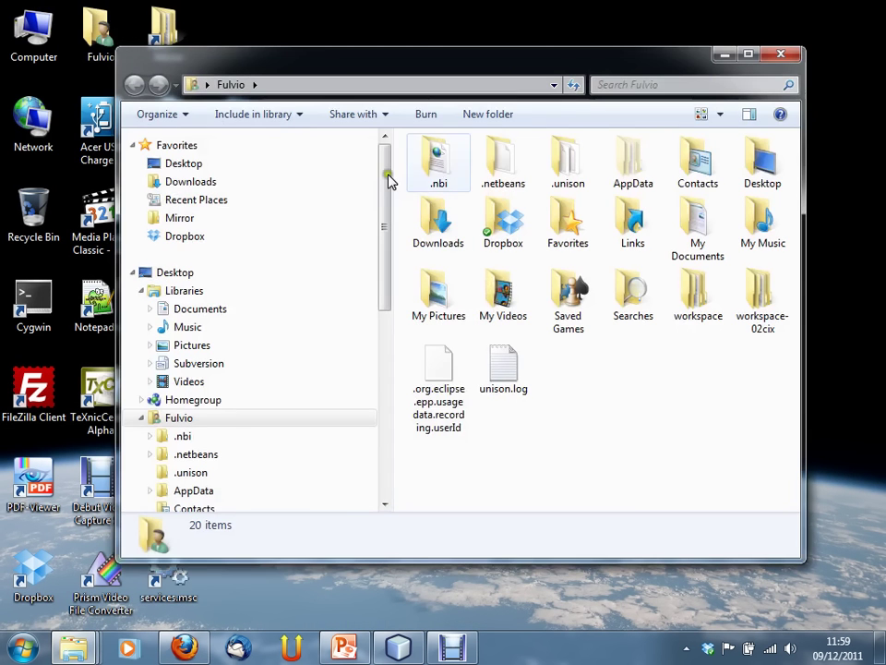
double_click(455, 232)
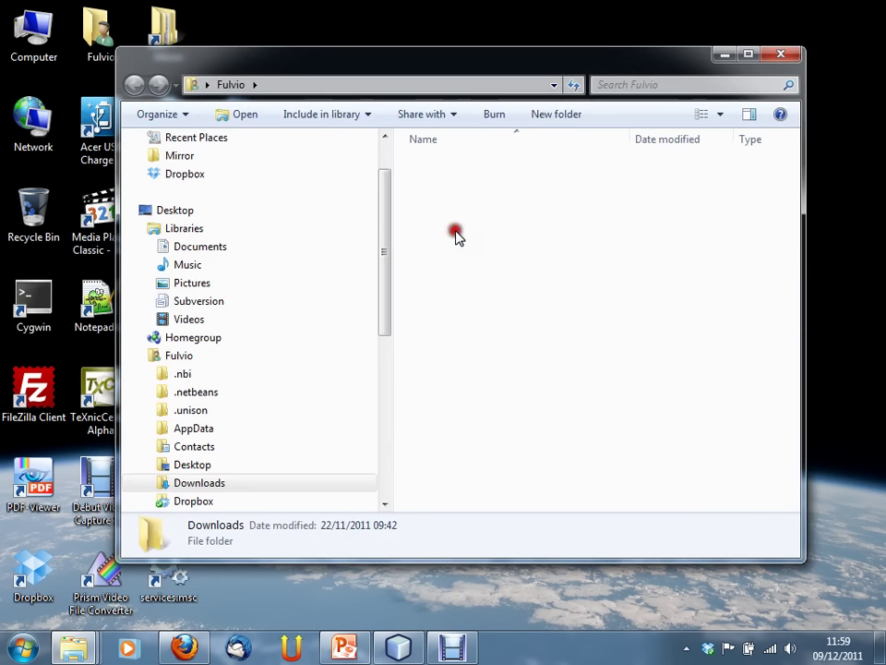
double_click(452, 202)
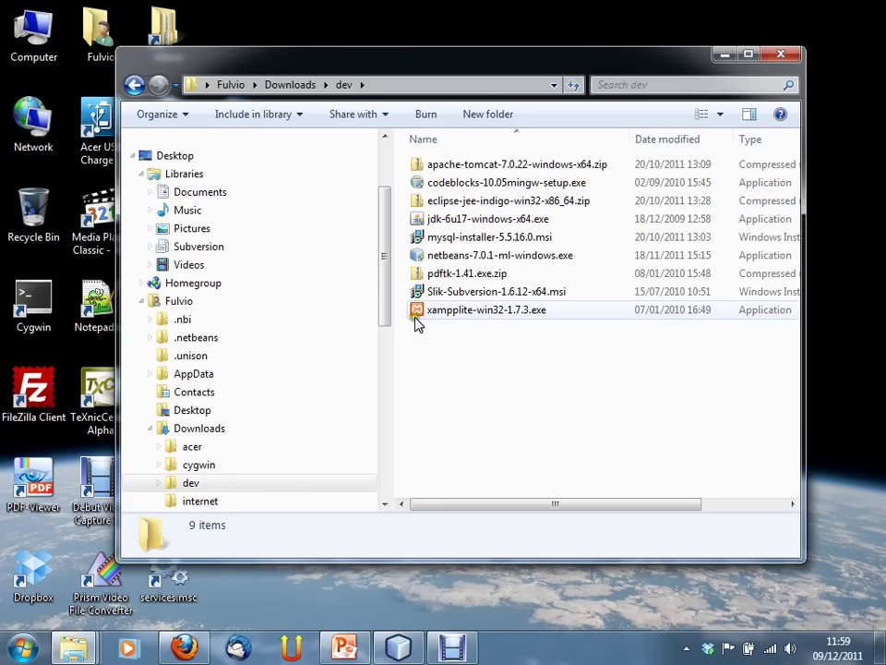
double_click(451, 236)
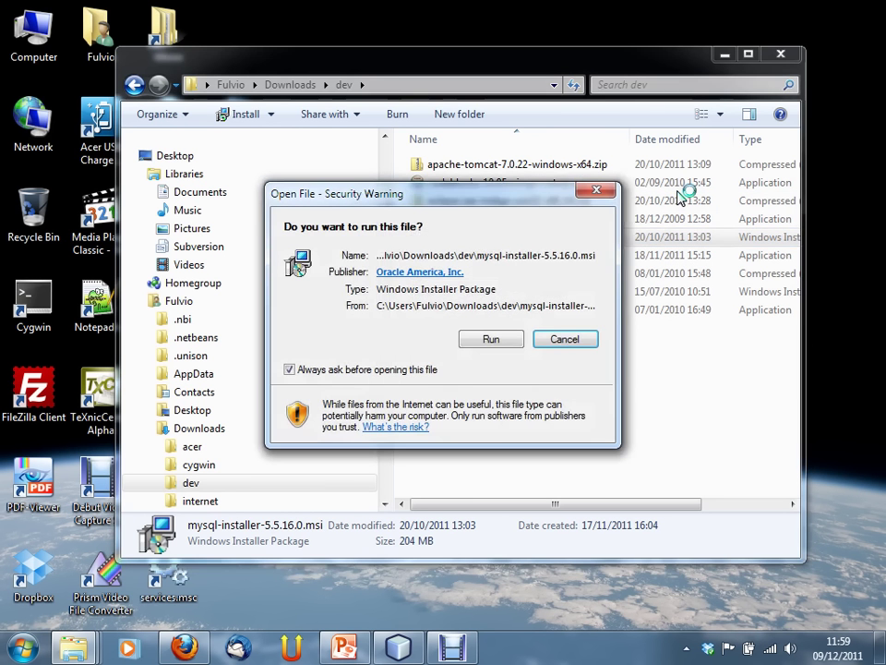
click(496, 339)
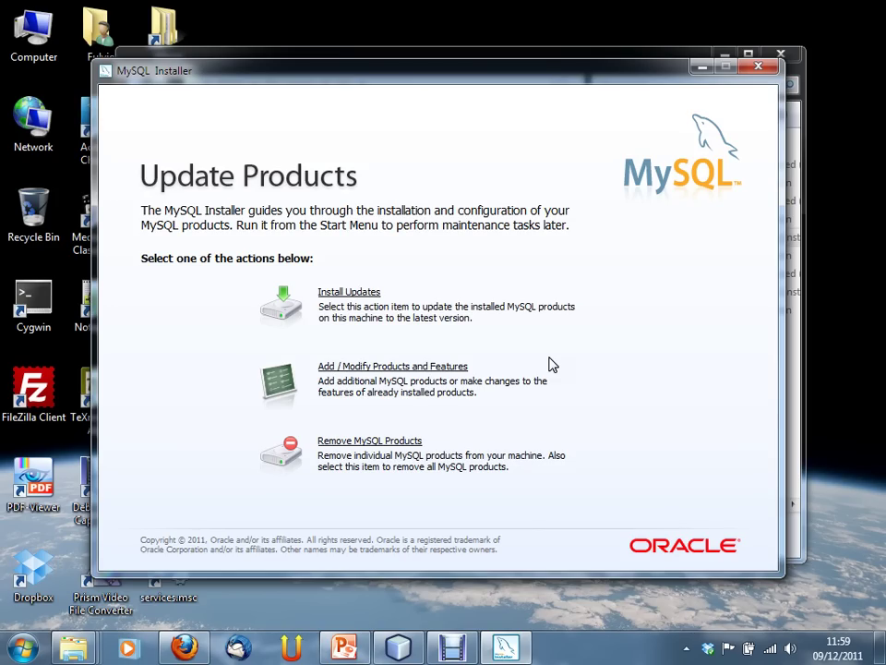
Step: Browse the MySQL Server 5.5.16, Workbench CE and Connectors features under Add / Modify Products
click(459, 367)
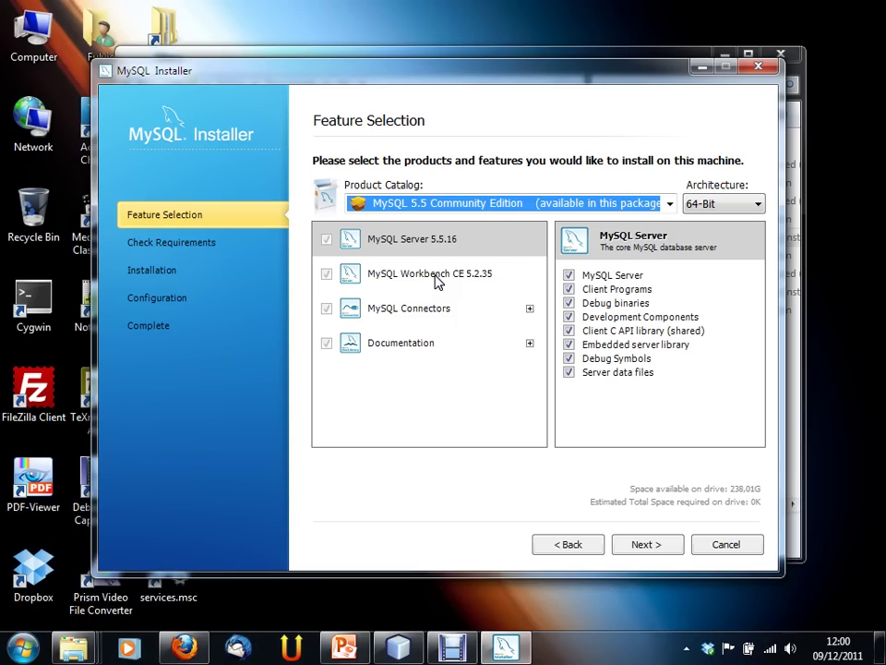
click(395, 243)
click(398, 275)
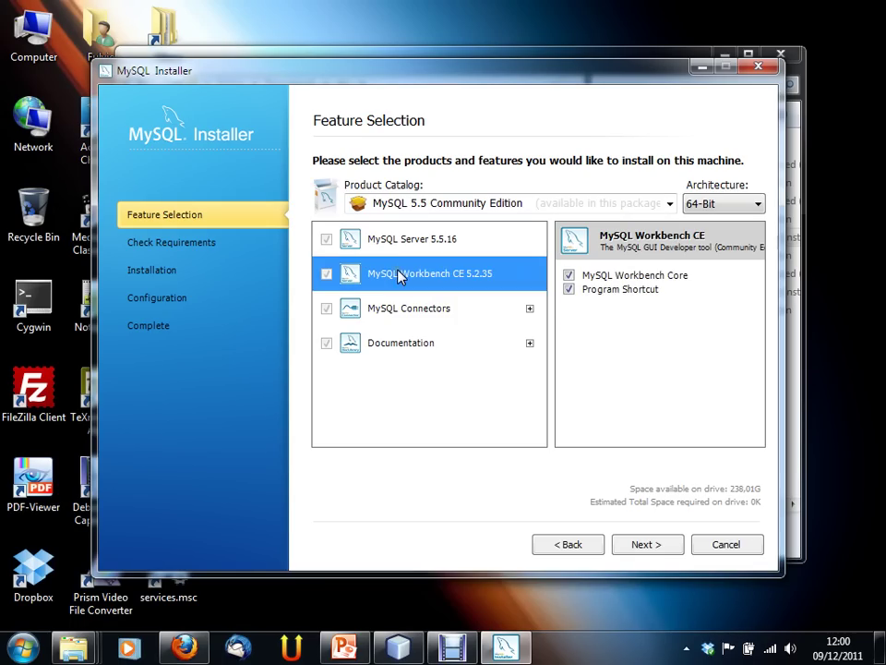
click(403, 314)
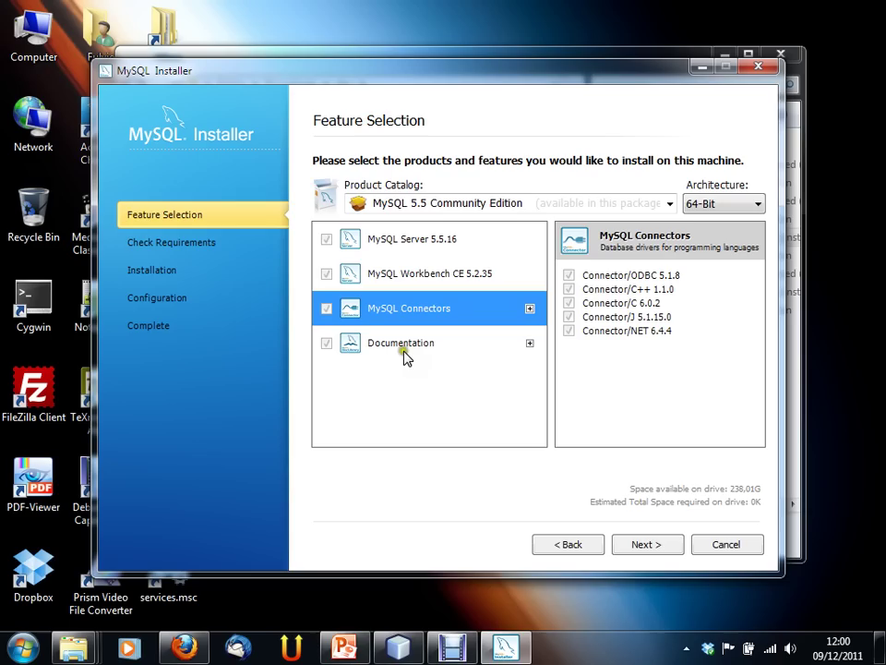
Step: Keep the MySQL 5.5 Community Edition catalog and review each product's features, including Documentation
click(652, 203)
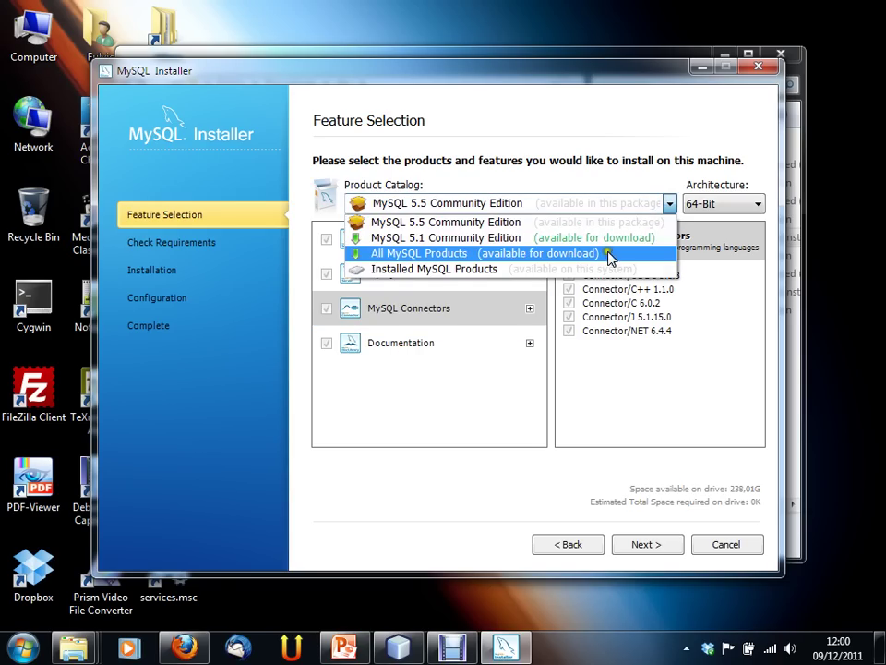
click(515, 148)
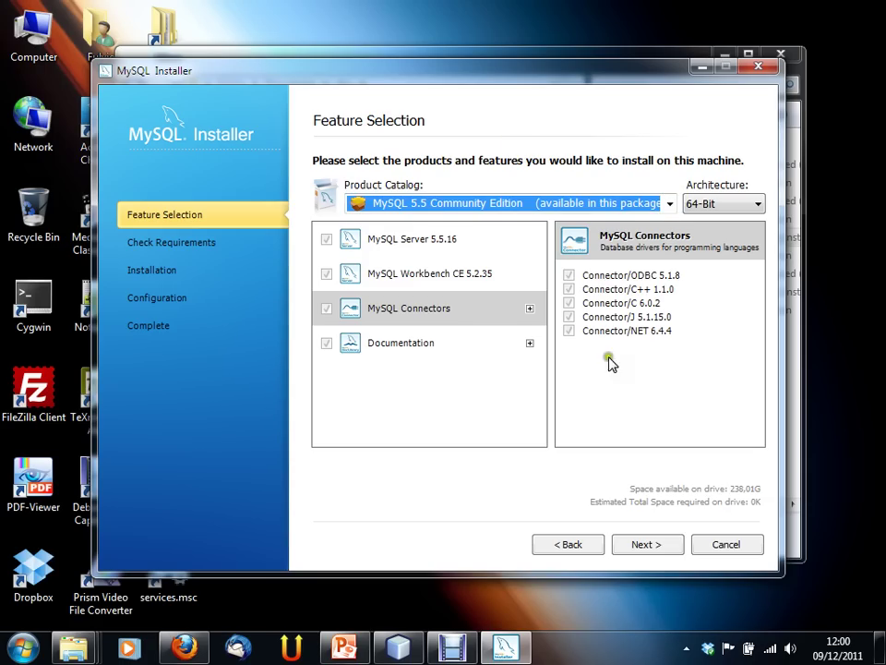
click(410, 246)
click(415, 273)
click(421, 308)
click(423, 340)
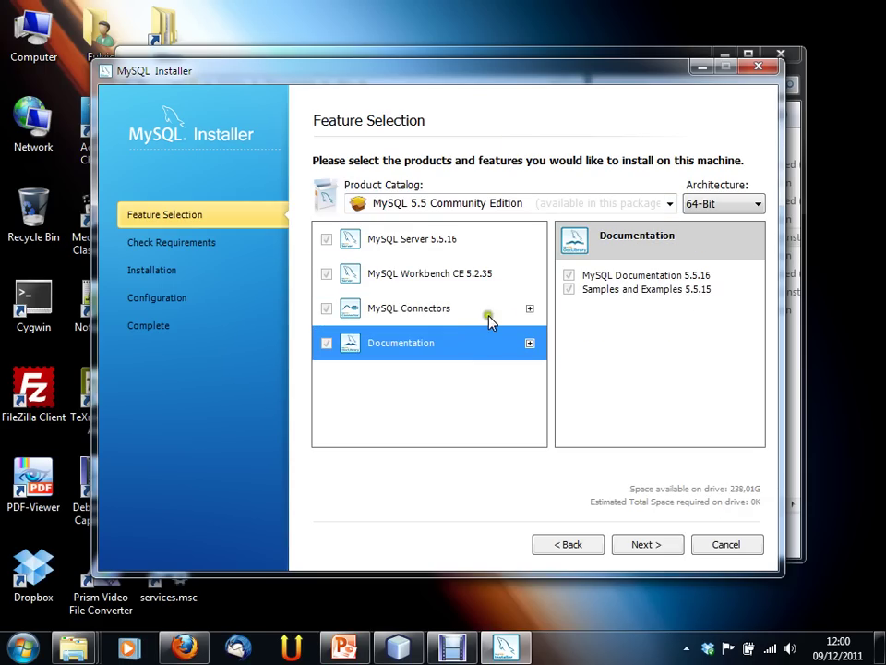
Step: Quit the installer without changes and minimize Explorer to show the desktop
click(728, 548)
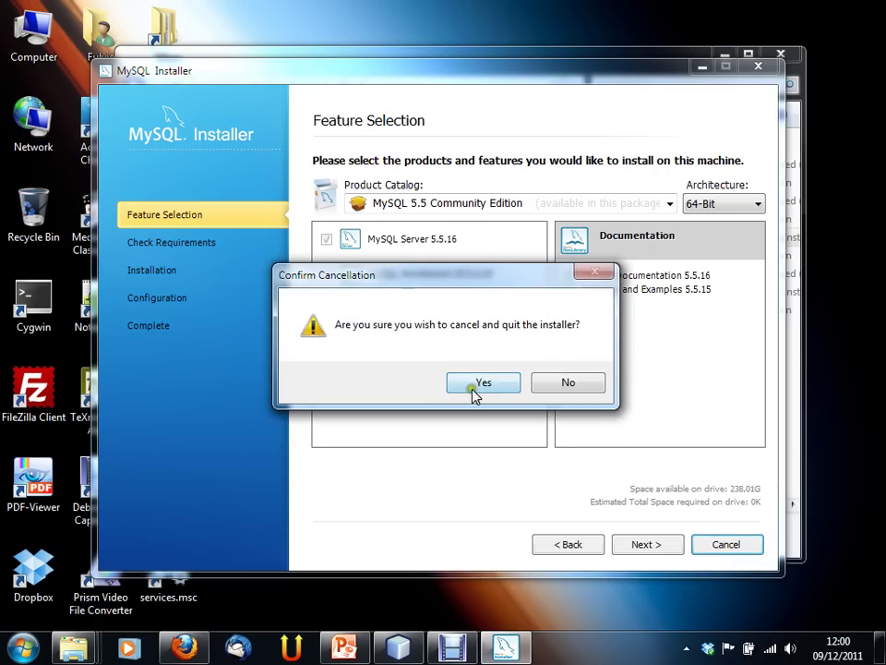
click(504, 389)
click(724, 54)
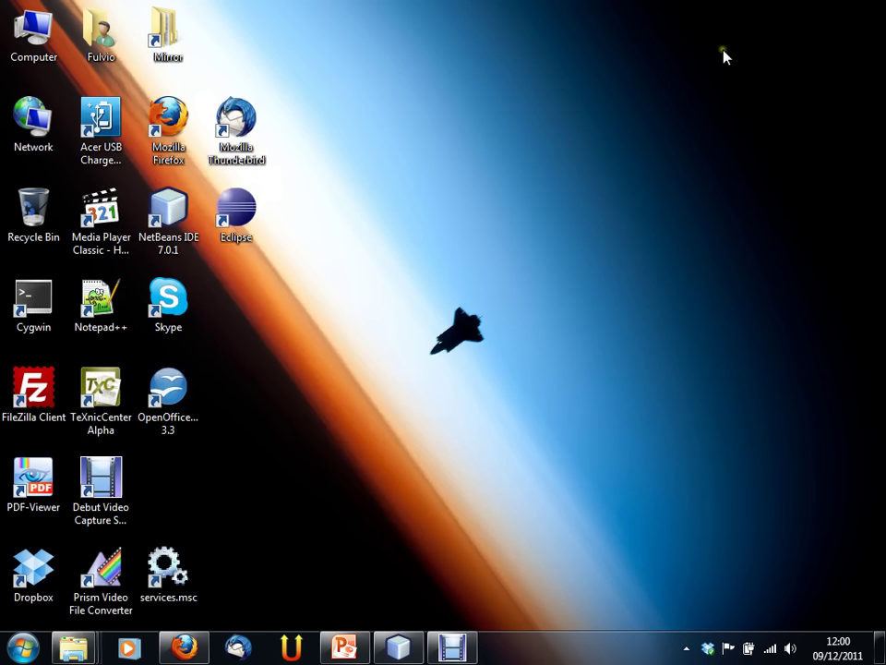
Step: Open services.msc and select the MySQL55 service, shown as Started
click(646, 339)
double_click(154, 576)
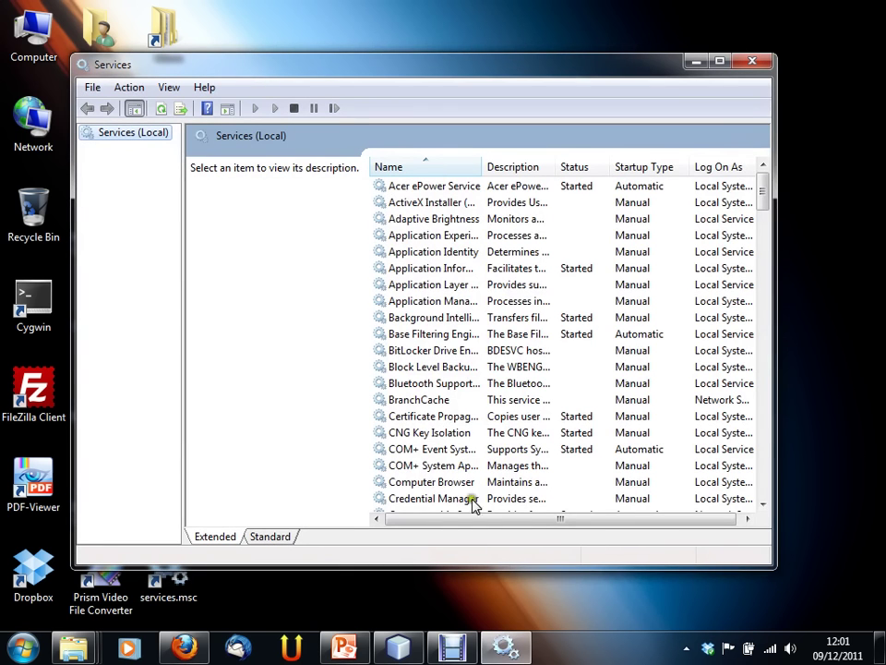
drag(763, 196, 762, 304)
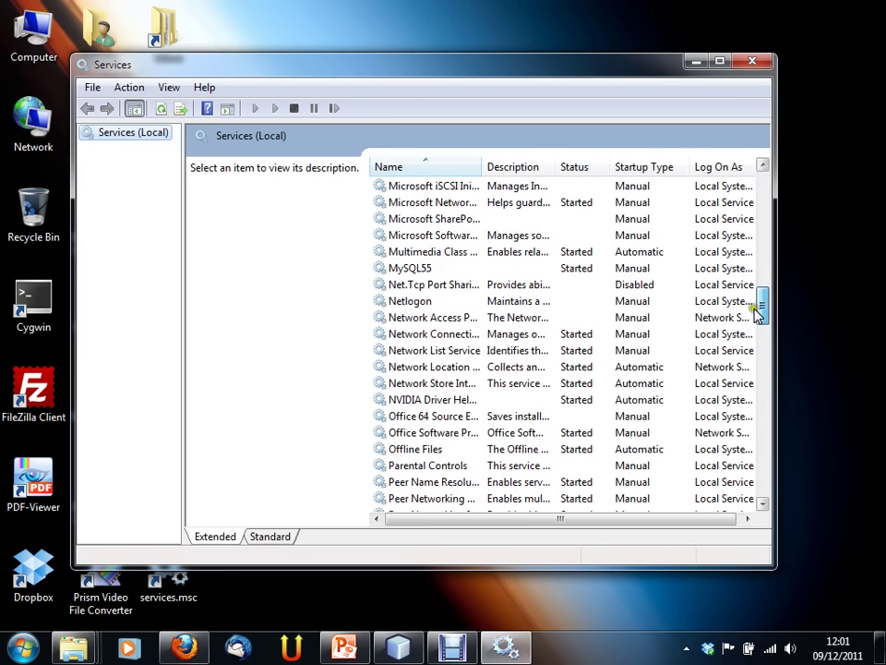
click(411, 269)
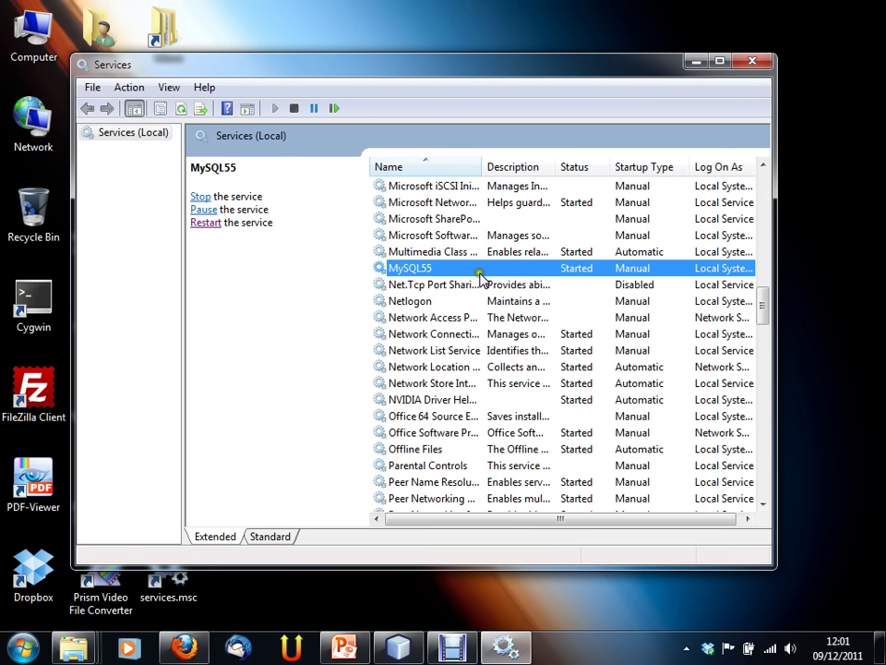
Step: Review MySQL55's properties, leaving startup type Manual, and cancel without changes
right_click(481, 273)
click(532, 436)
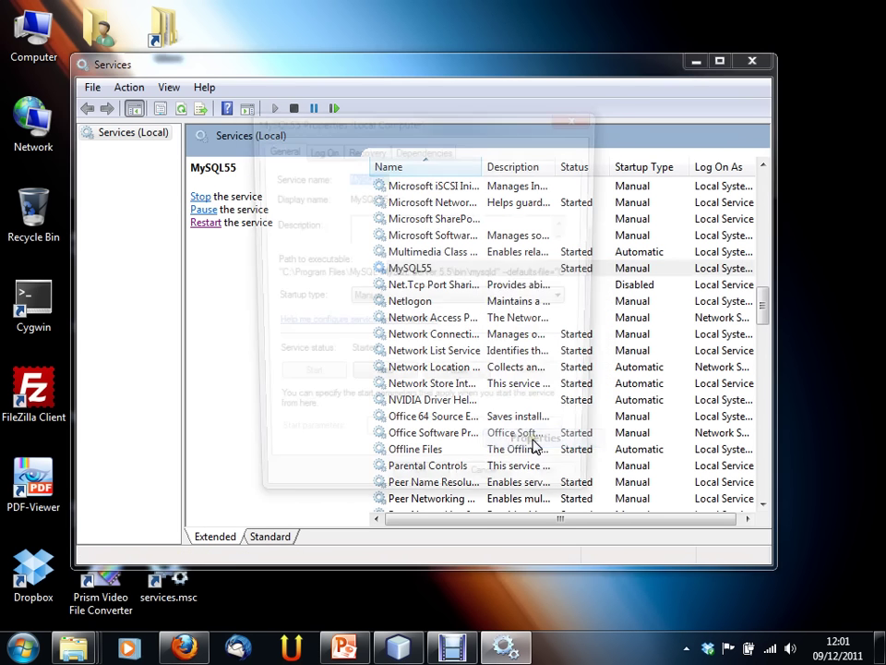
drag(446, 125, 486, 61)
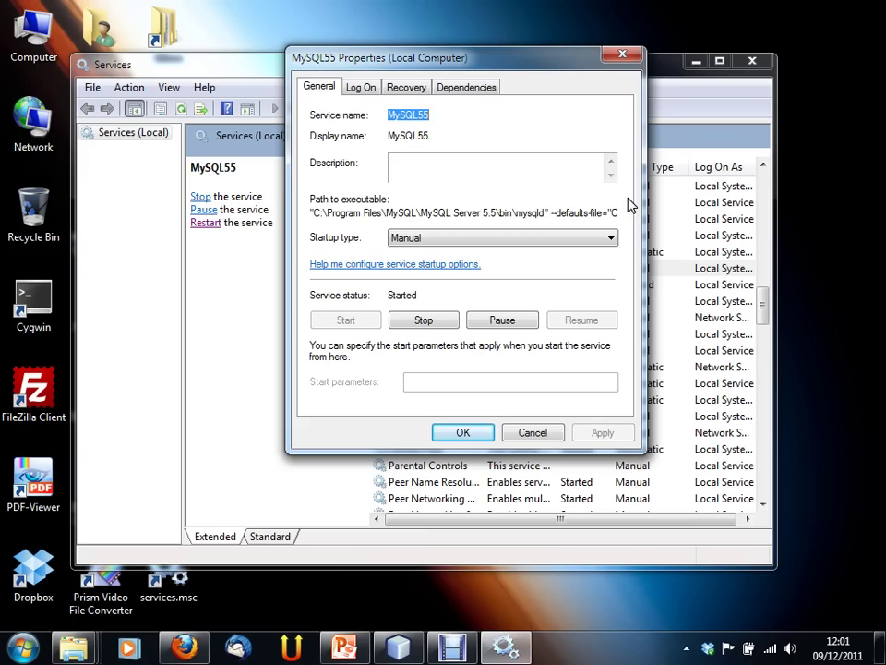
click(406, 239)
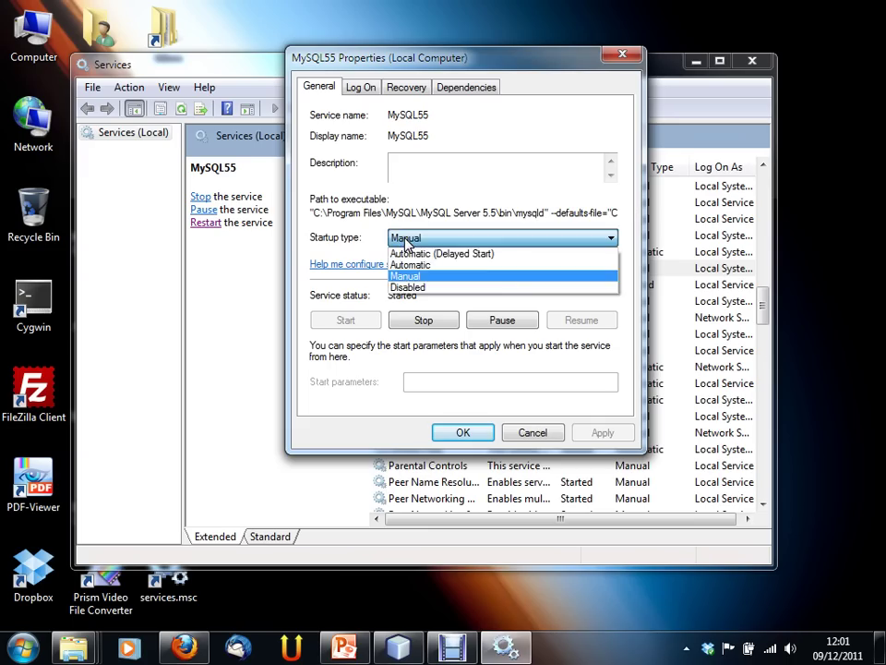
click(406, 239)
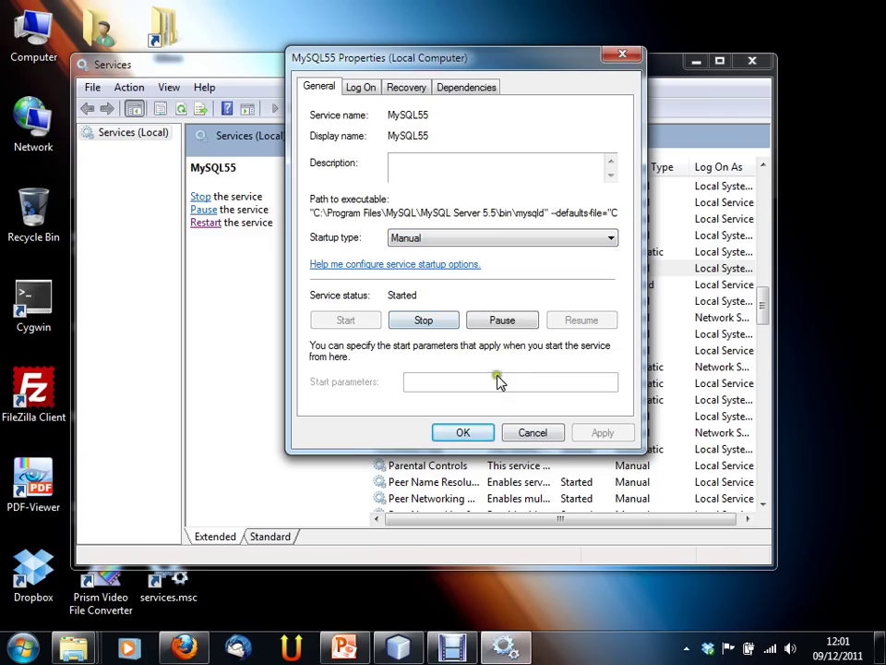
click(553, 439)
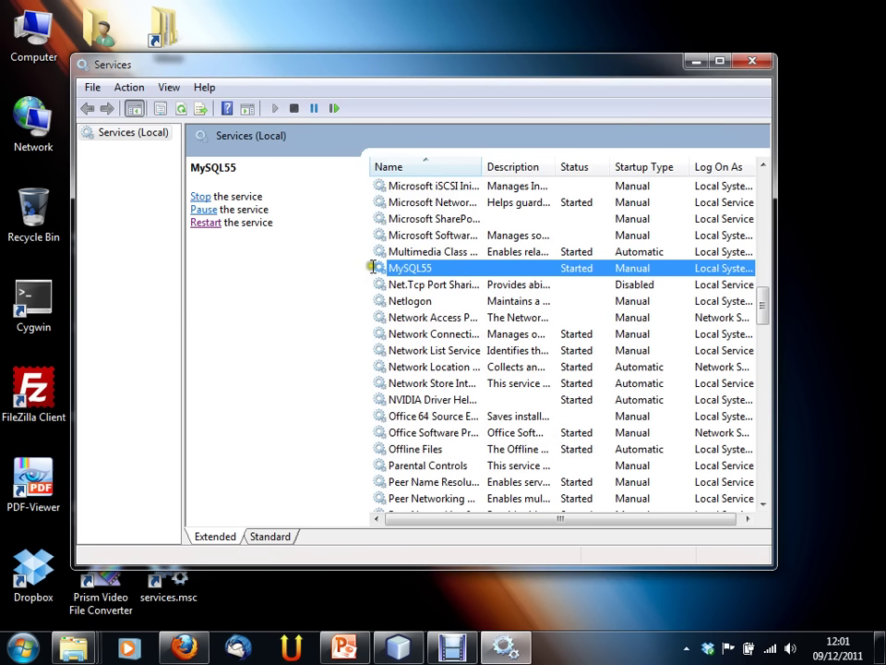
Step: Stop the MySQL55 service so its status is no longer Started
click(201, 197)
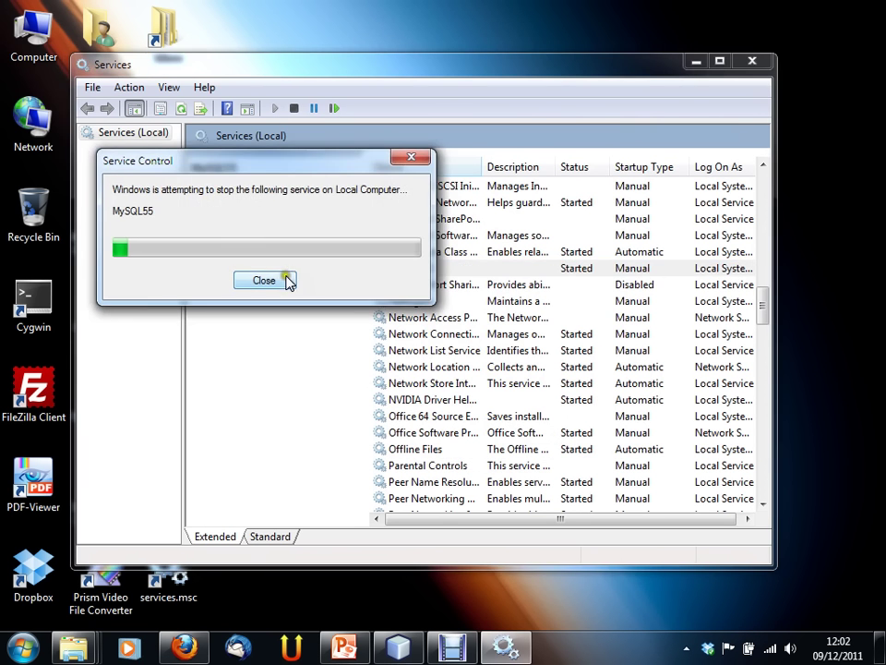
click(461, 269)
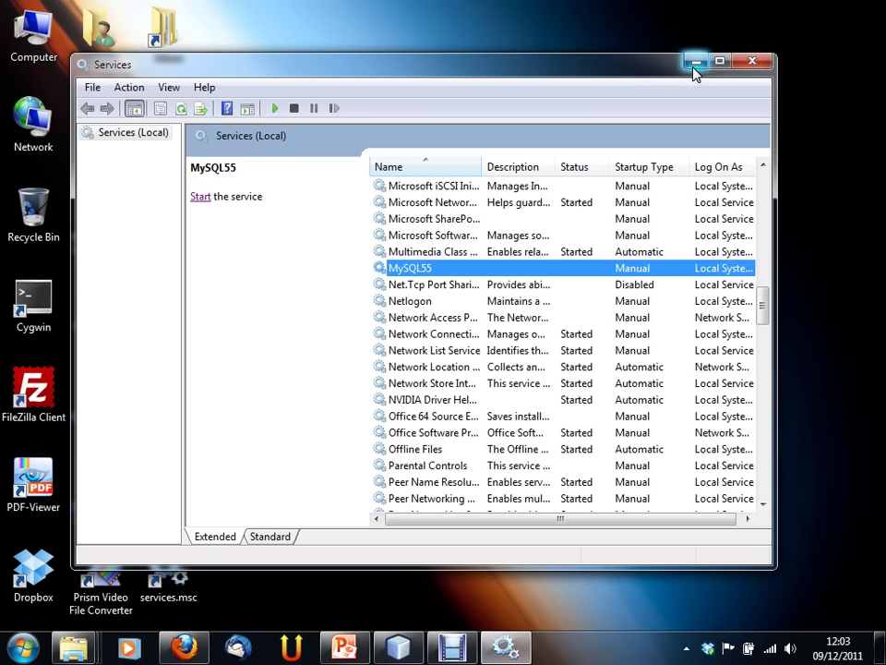
drag(628, 72, 666, 72)
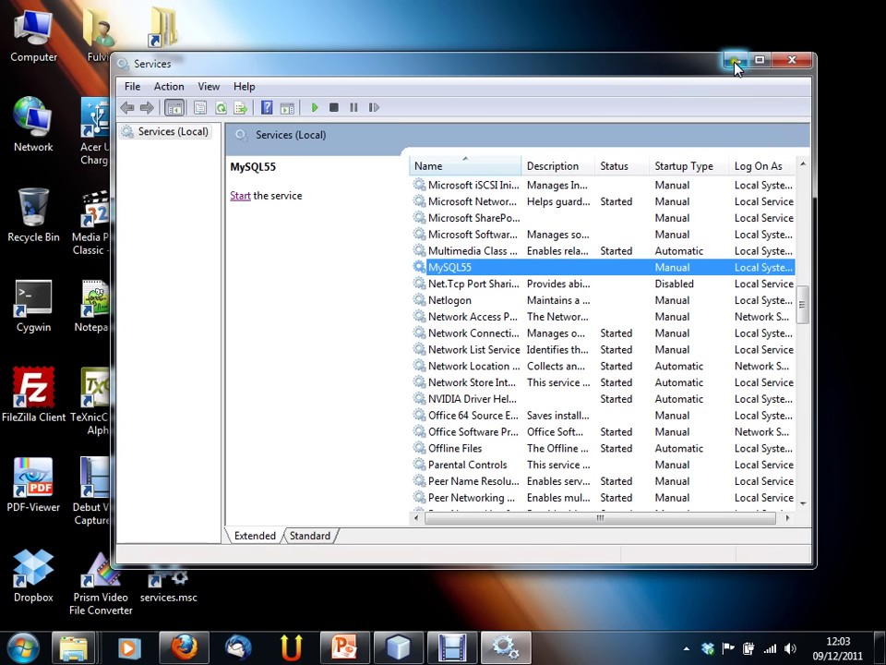
Step: Launch MySQL Workbench 5.2 CE from the MySQL folder under All Programs
click(736, 61)
click(28, 649)
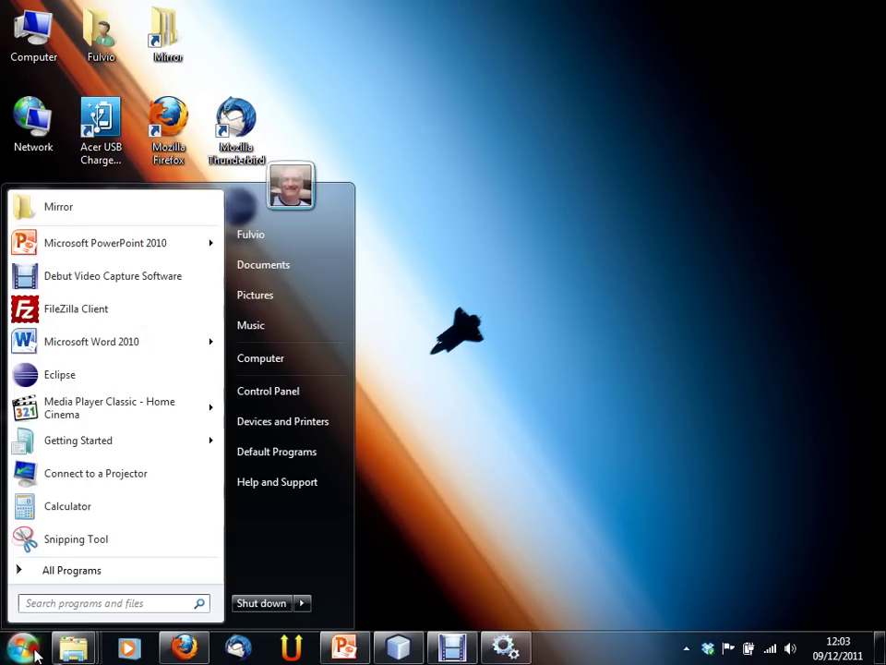
click(72, 570)
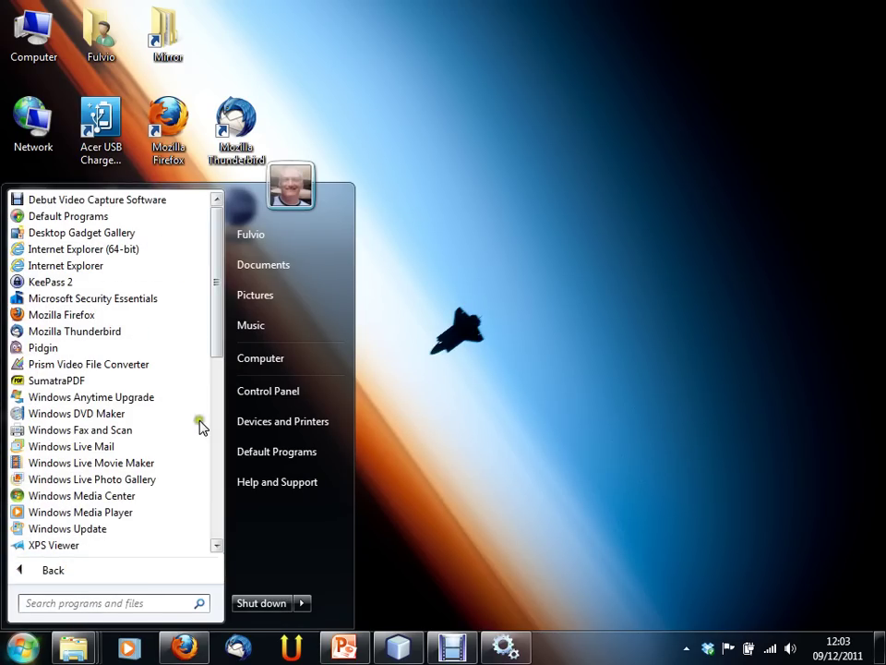
drag(222, 348, 206, 479)
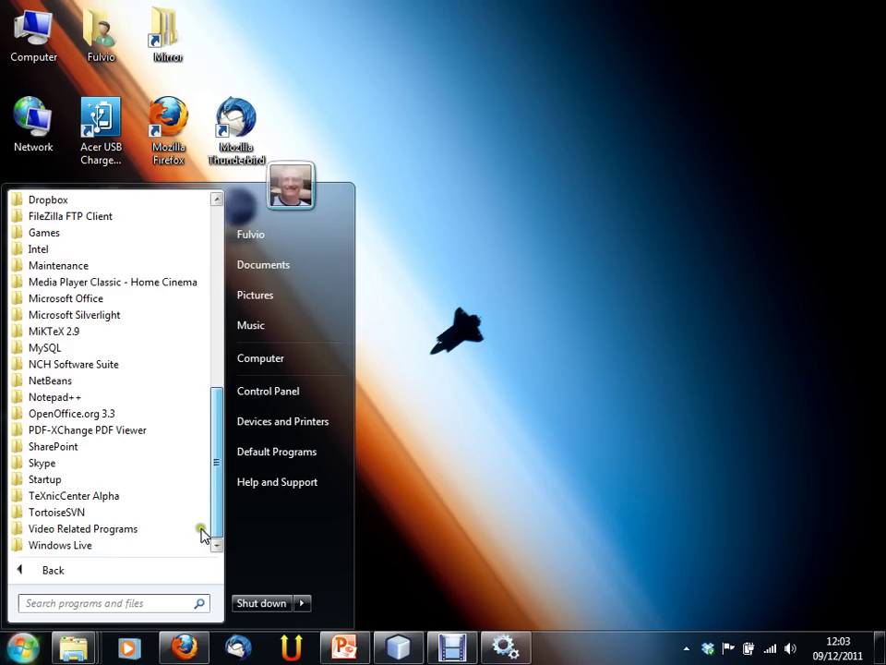
scroll(203, 522, up, 2)
scroll(201, 499, down, 1)
scroll(201, 506, down, 1)
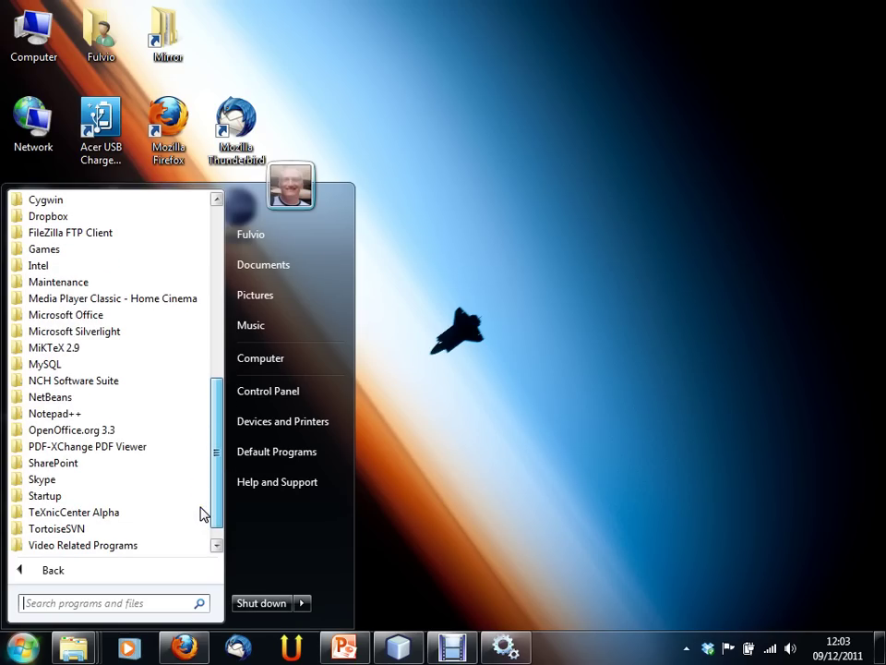
scroll(201, 514, down, 1)
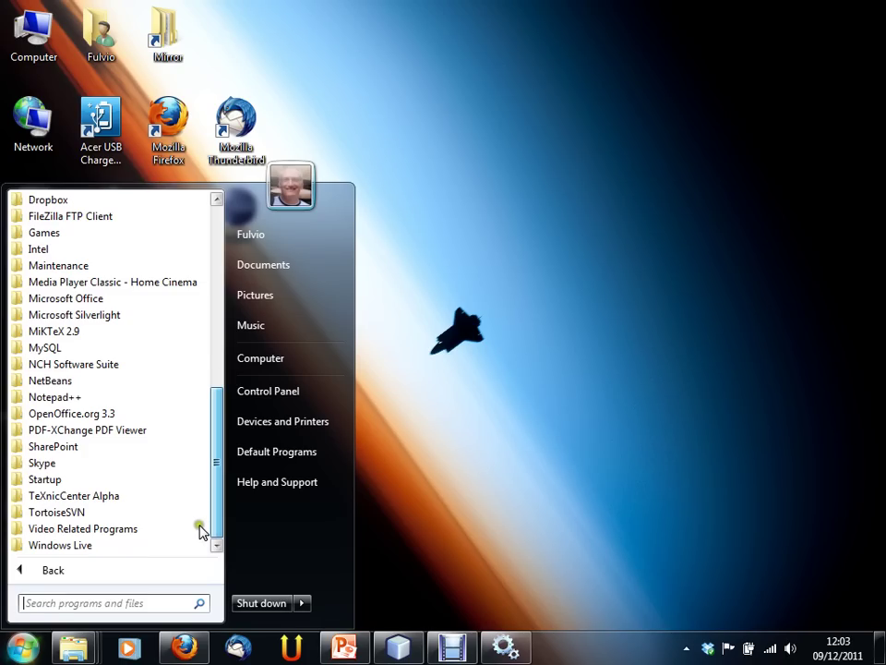
click(42, 347)
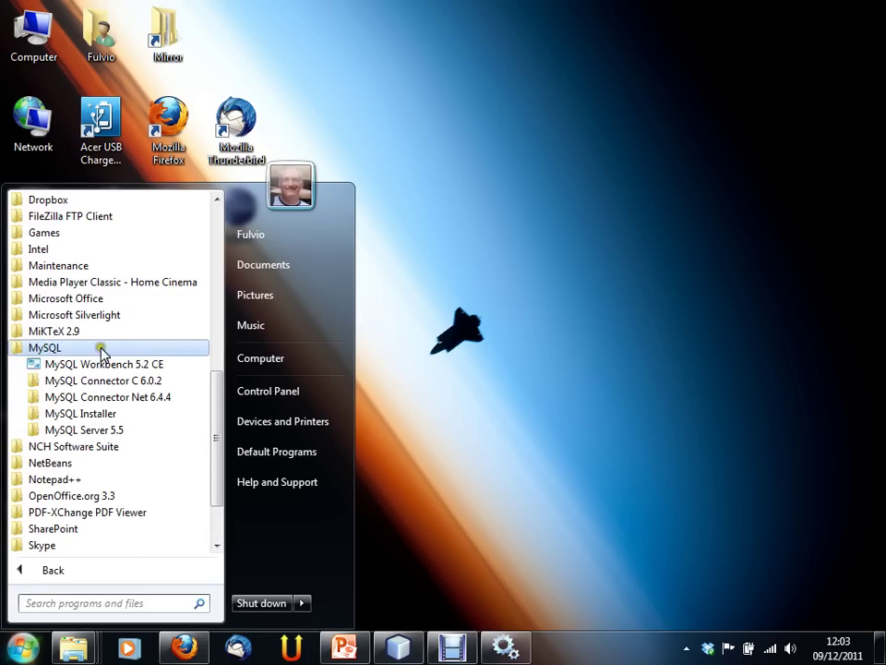
click(83, 427)
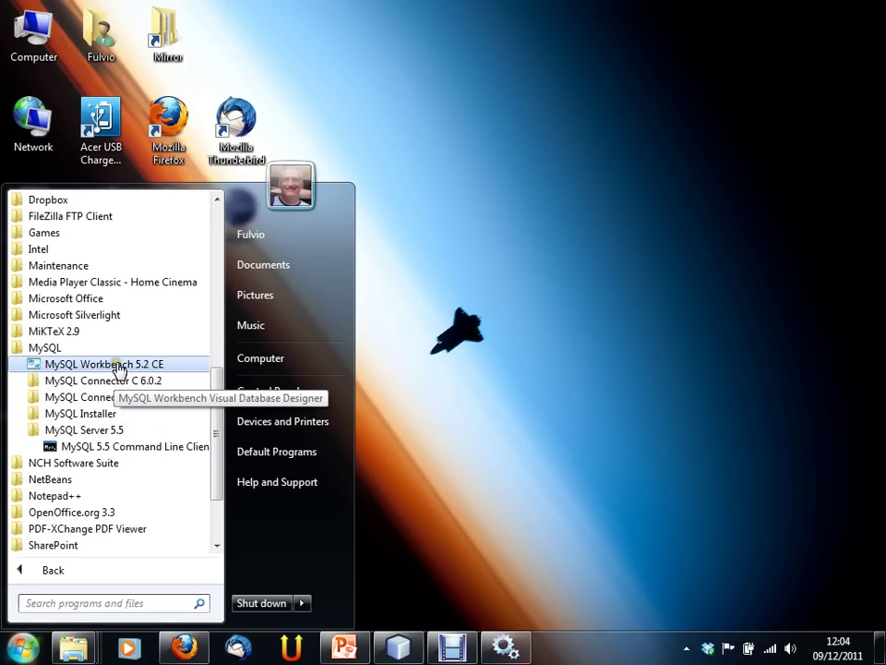
click(116, 366)
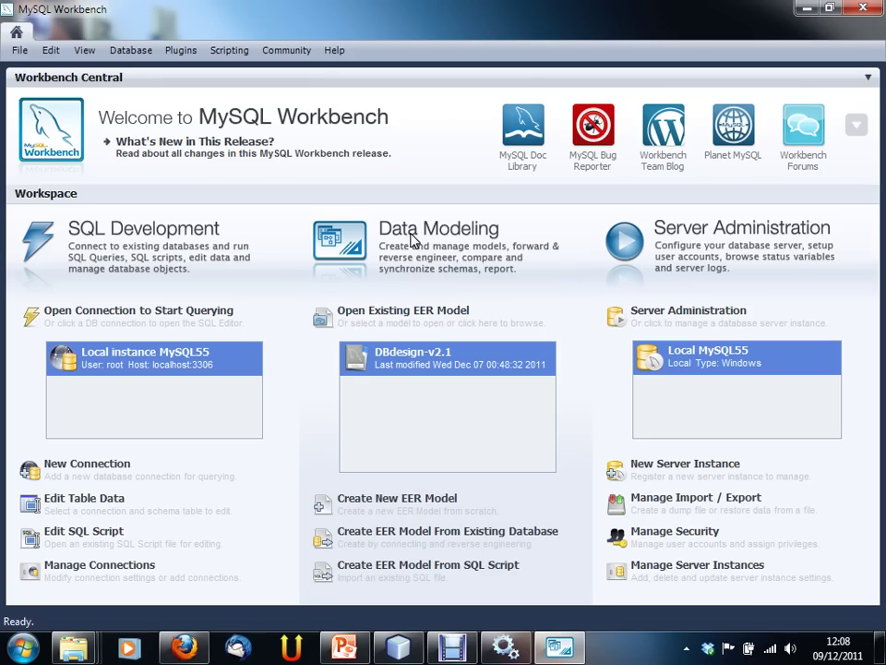
double_click(701, 368)
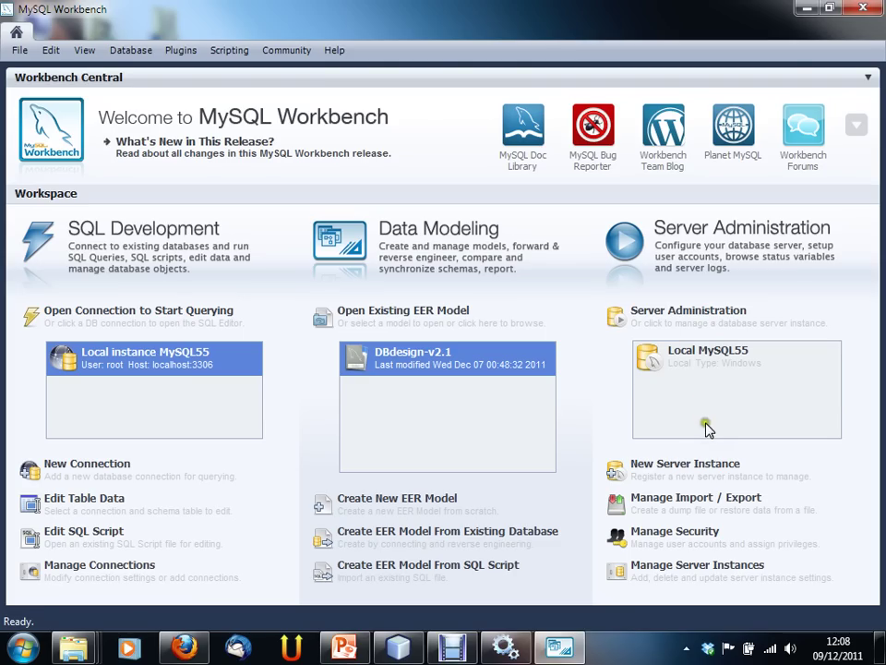
click(694, 462)
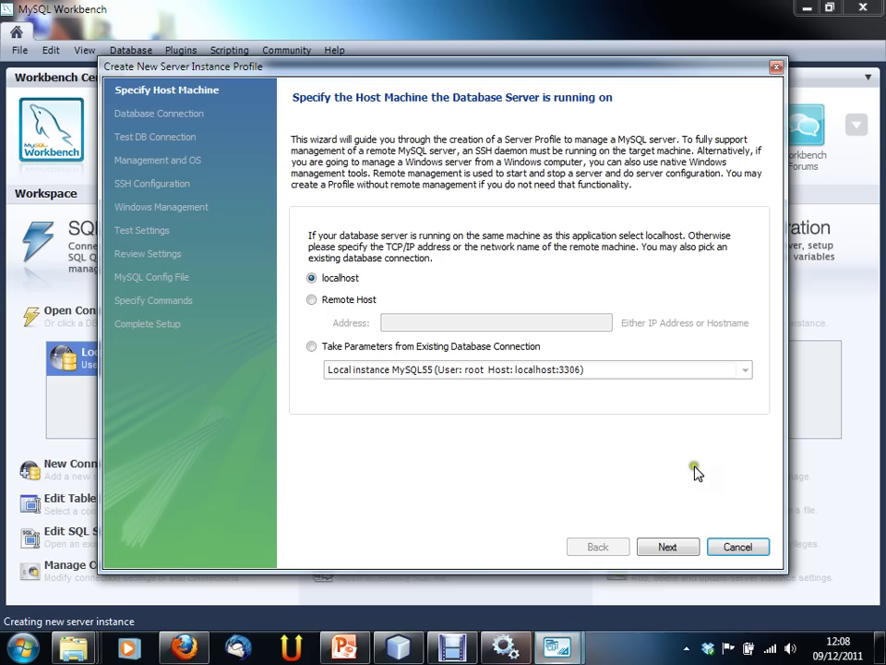
click(349, 300)
click(406, 322)
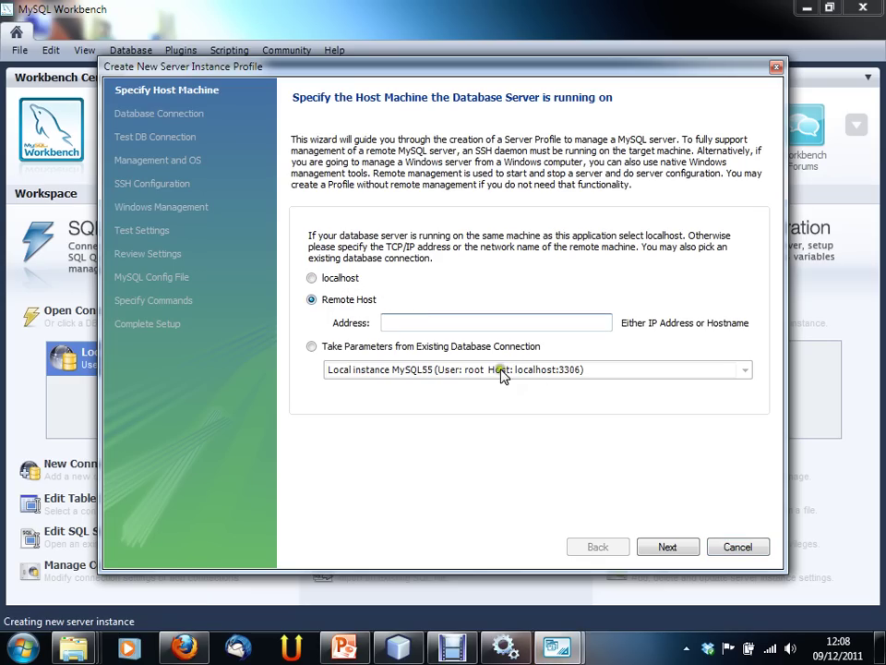
click(314, 278)
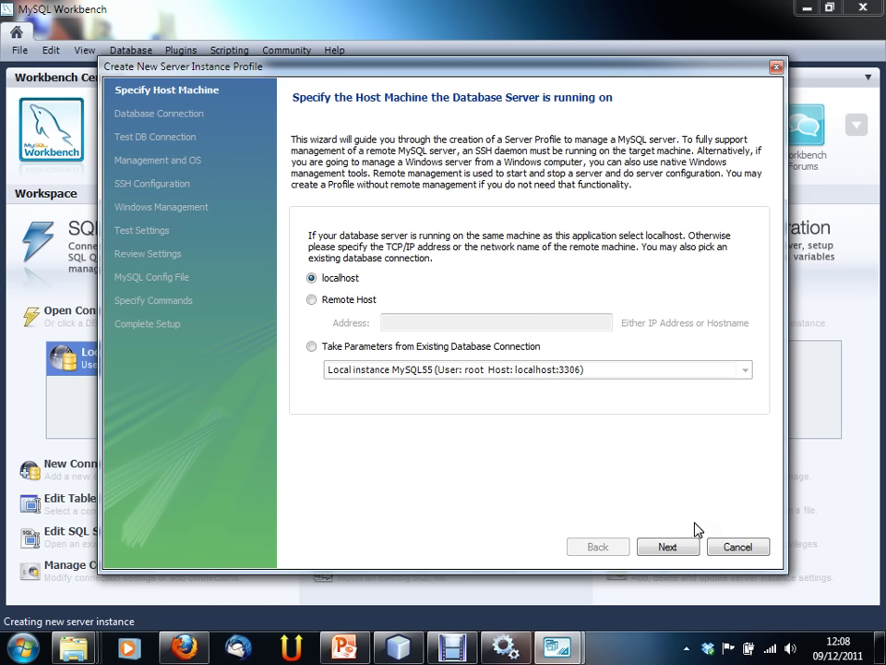
click(755, 547)
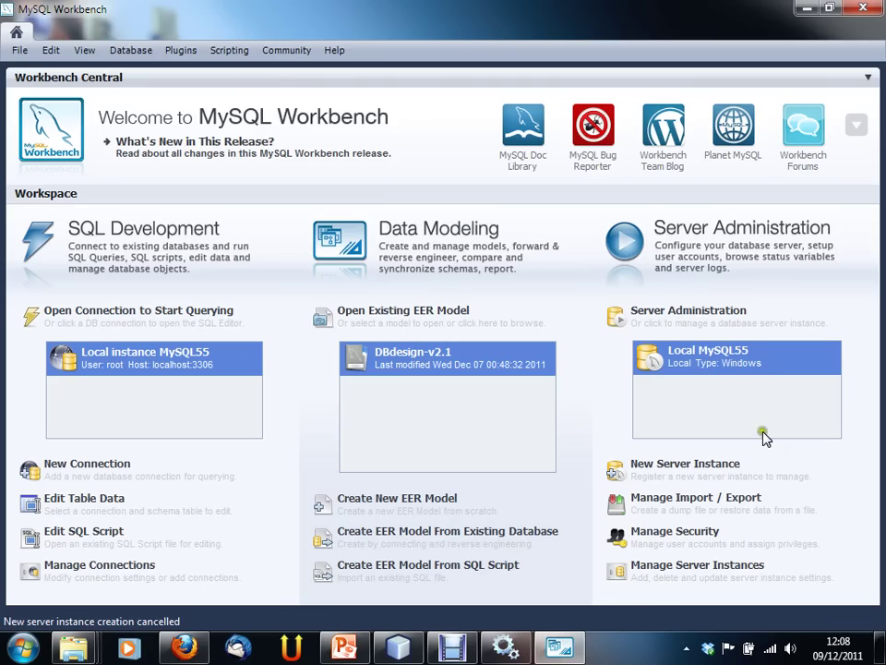
Step: Open administration for Local MySQL55, continuing past the failed connection error
double_click(715, 351)
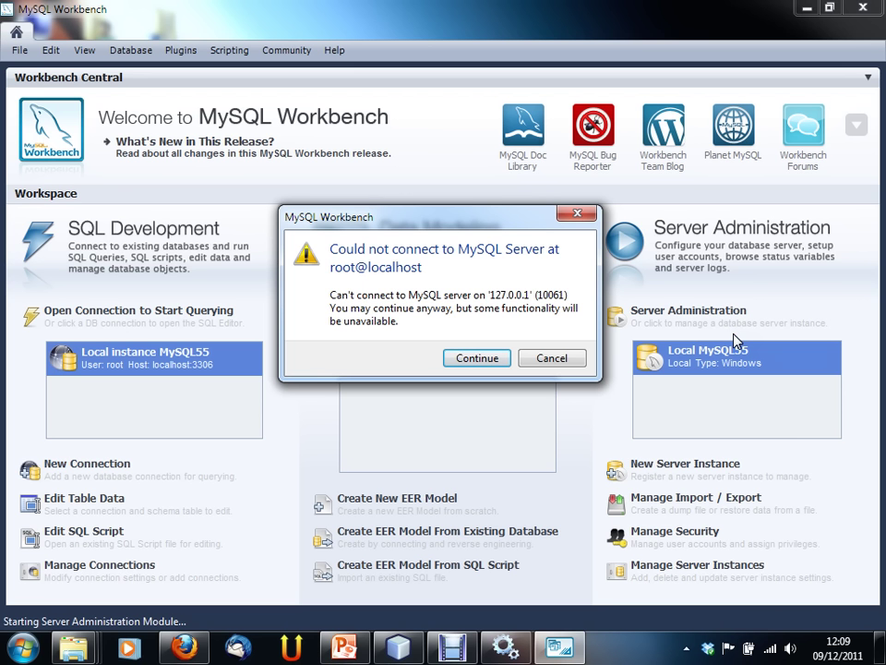
click(497, 360)
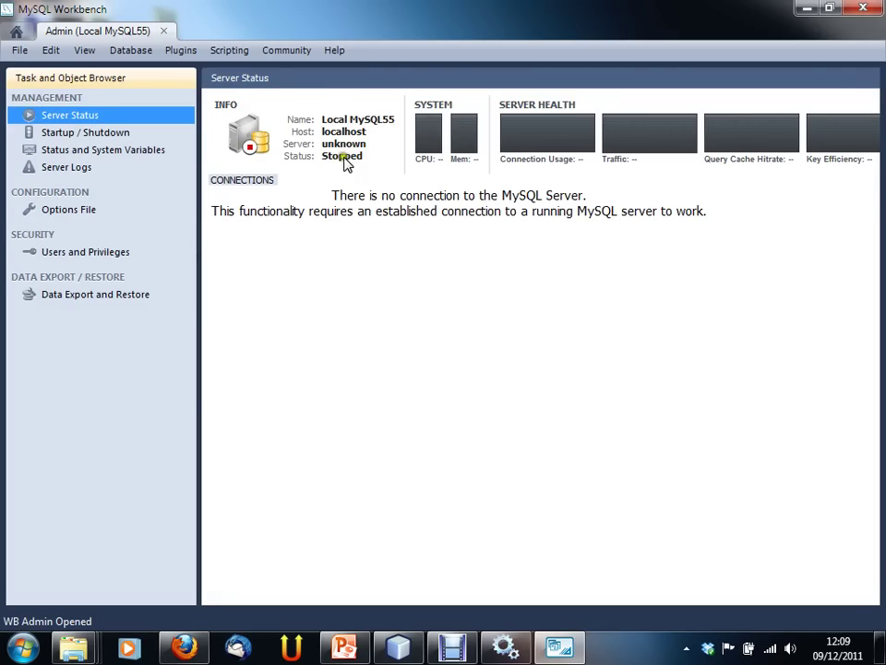
Step: Show the Startup / Shutdown page reporting the MySQL55 instance as stopped
click(109, 134)
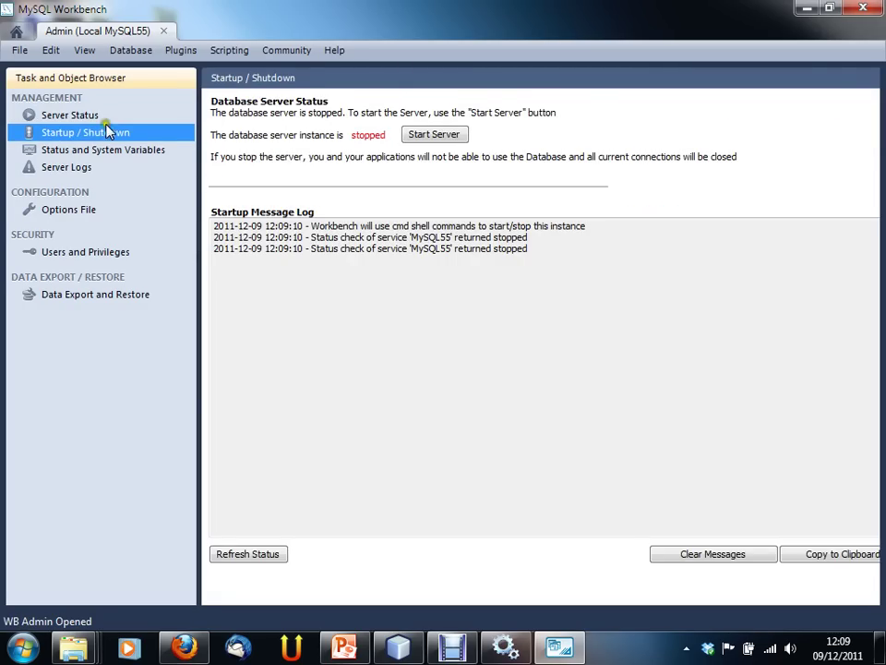
click(58, 113)
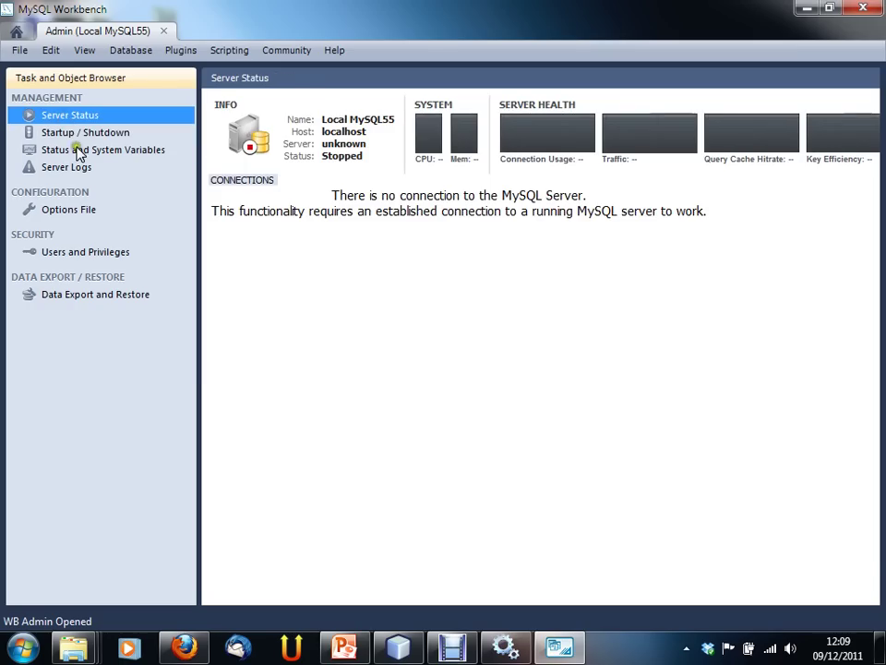
click(78, 136)
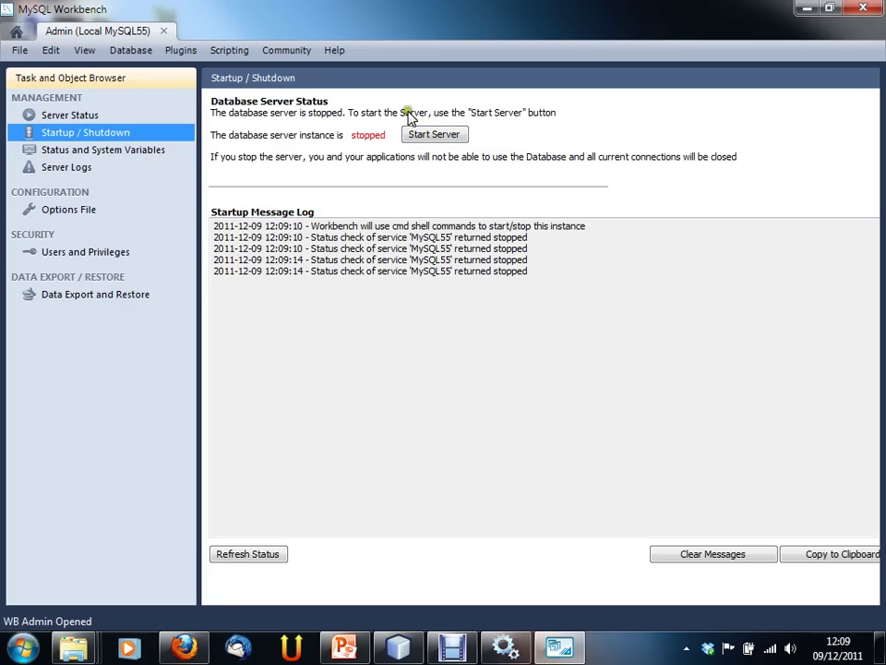
Step: Start the MySQL55 server, entering the root password when prompted
click(430, 137)
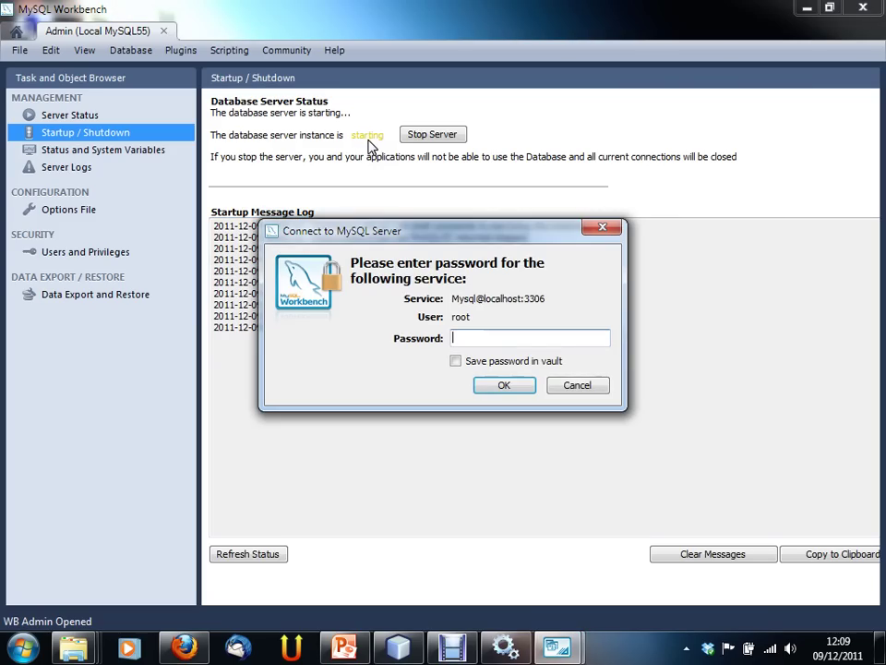
drag(388, 231, 370, 189)
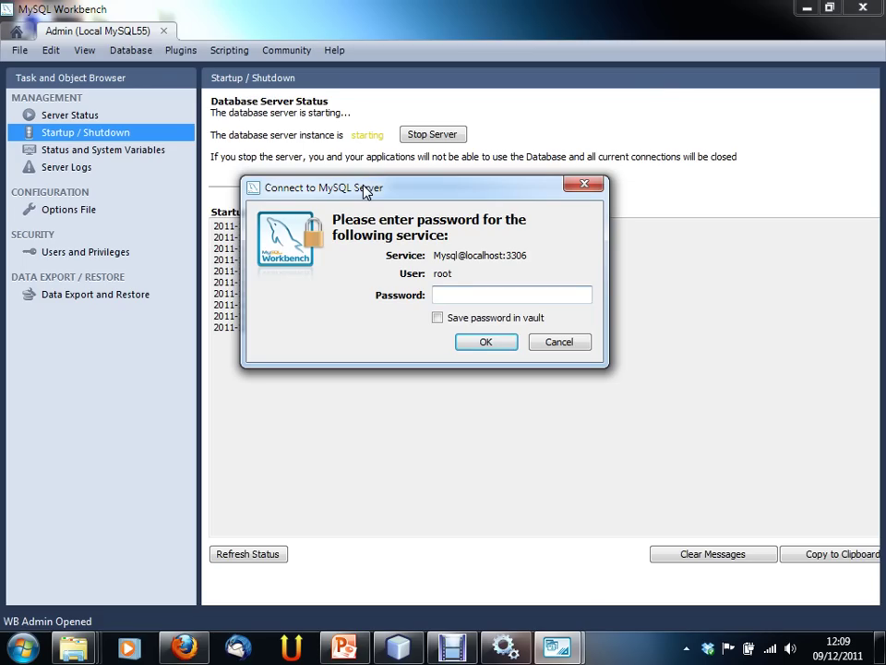
text(****)
click(476, 344)
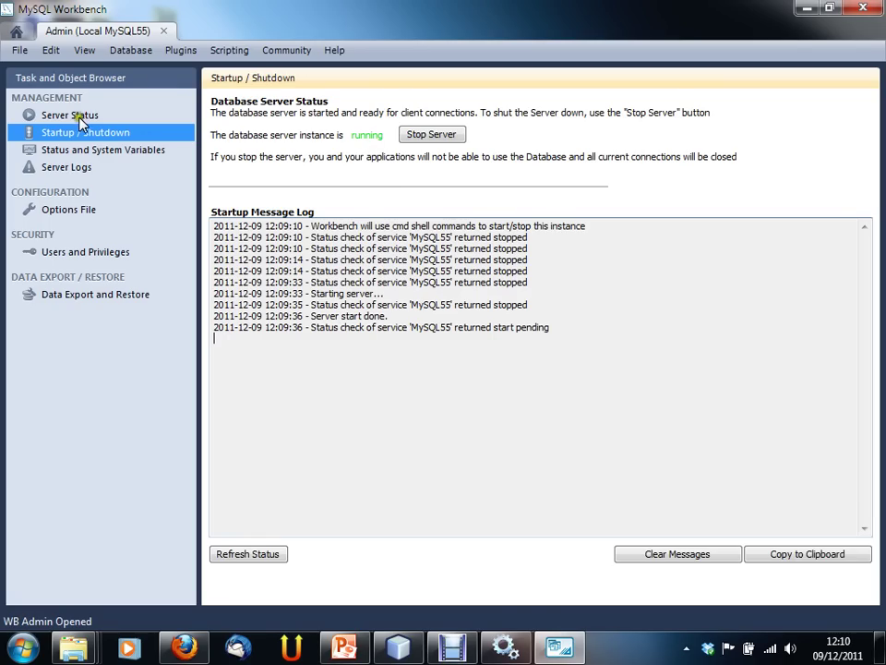
Step: From Workbench Central, open the Local MySQL55 admin and display Server Status with its connections
click(17, 31)
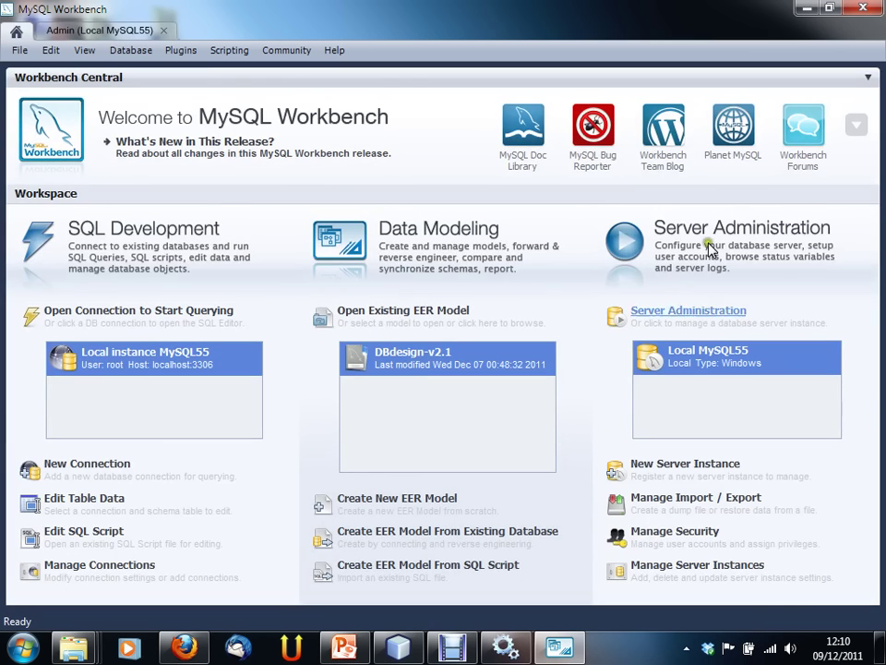
click(69, 27)
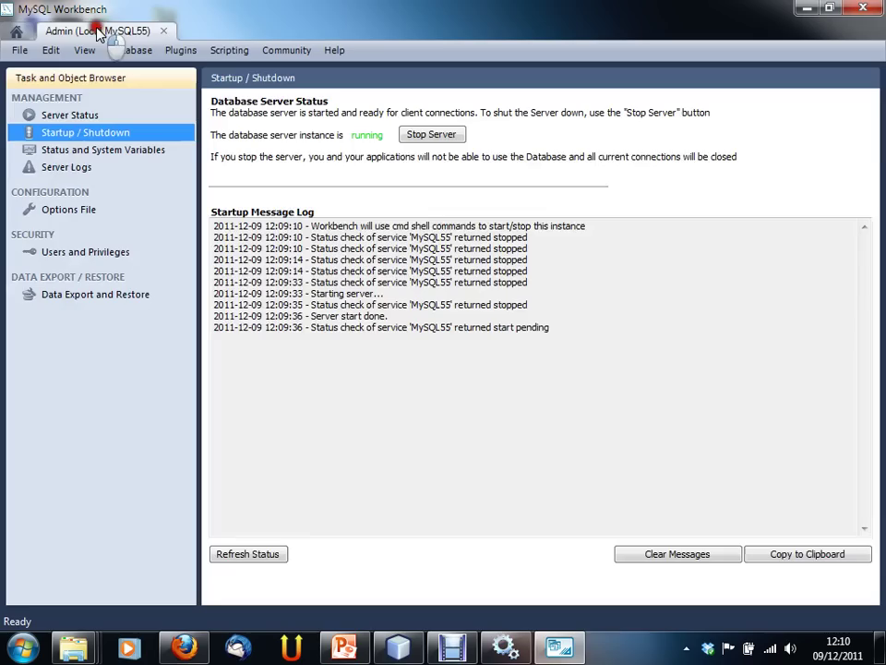
click(58, 113)
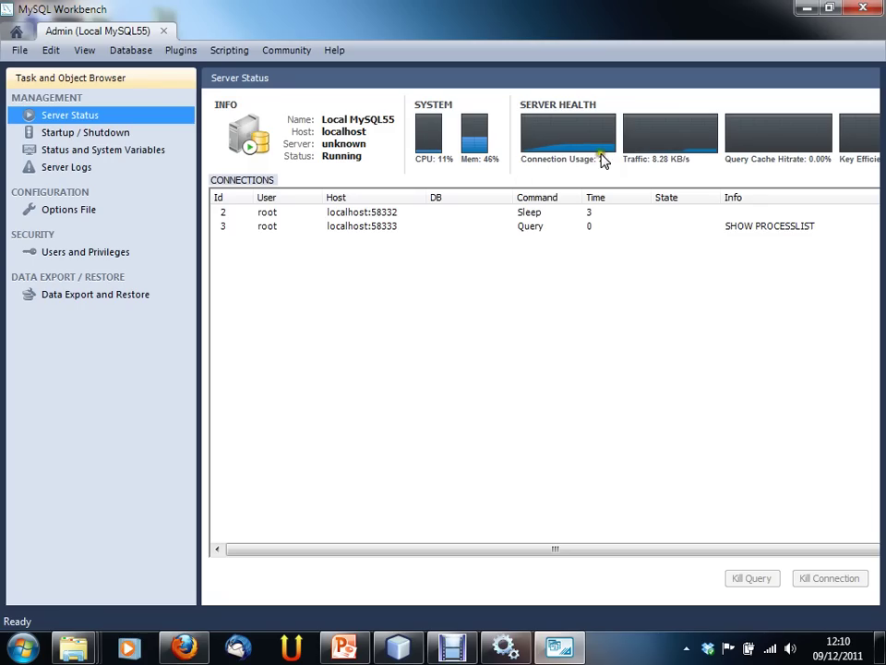
click(374, 213)
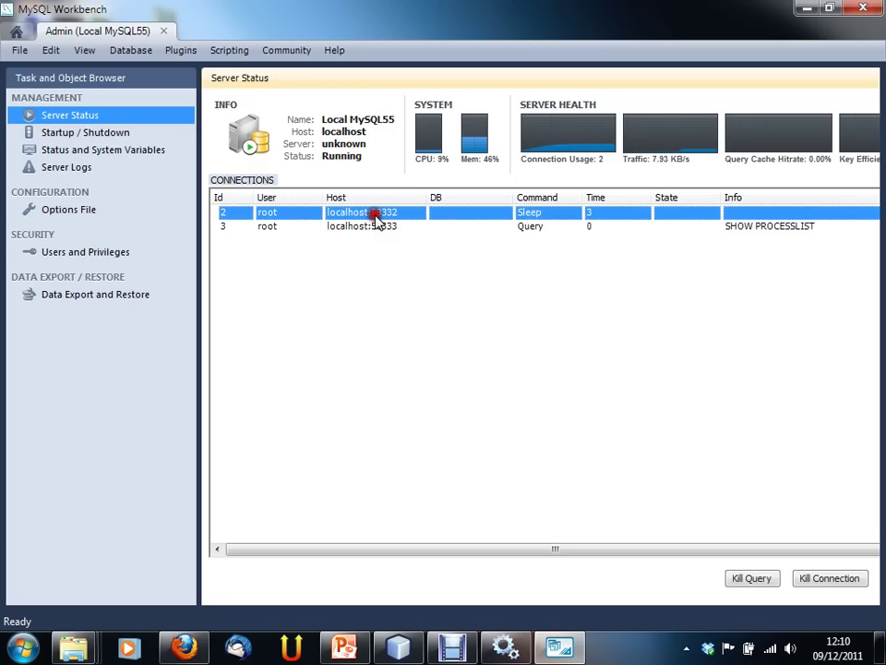
click(377, 227)
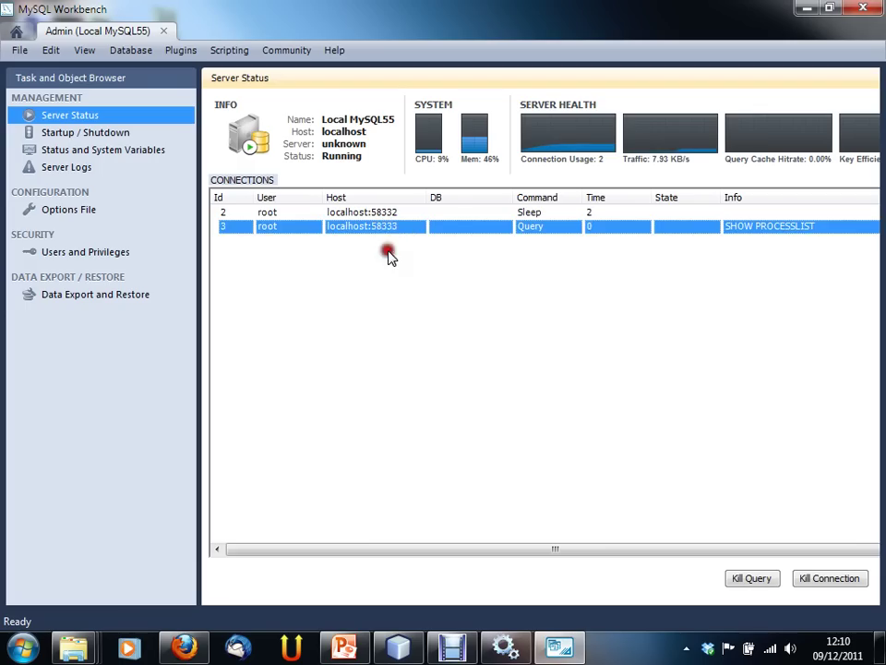
click(395, 310)
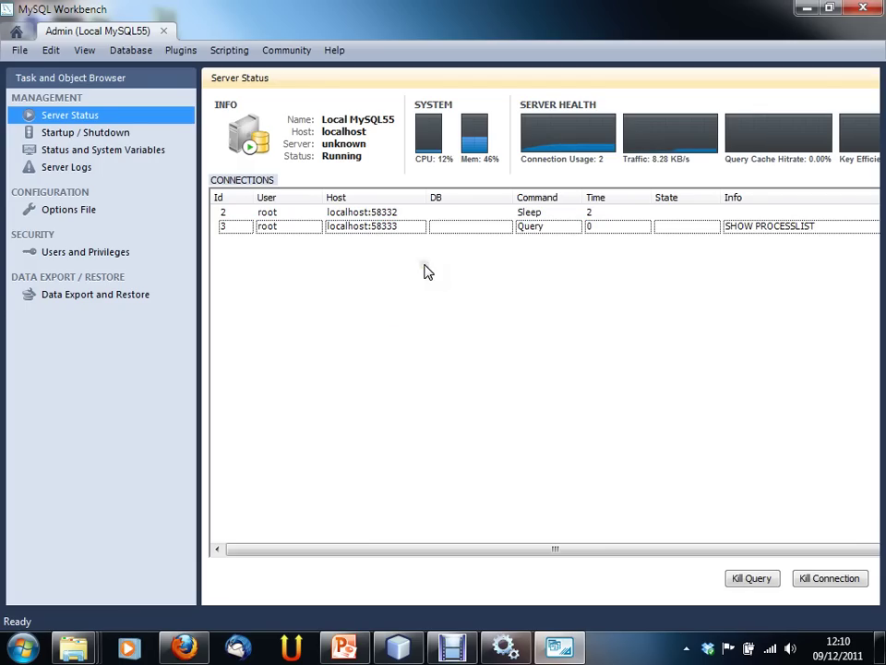
click(389, 231)
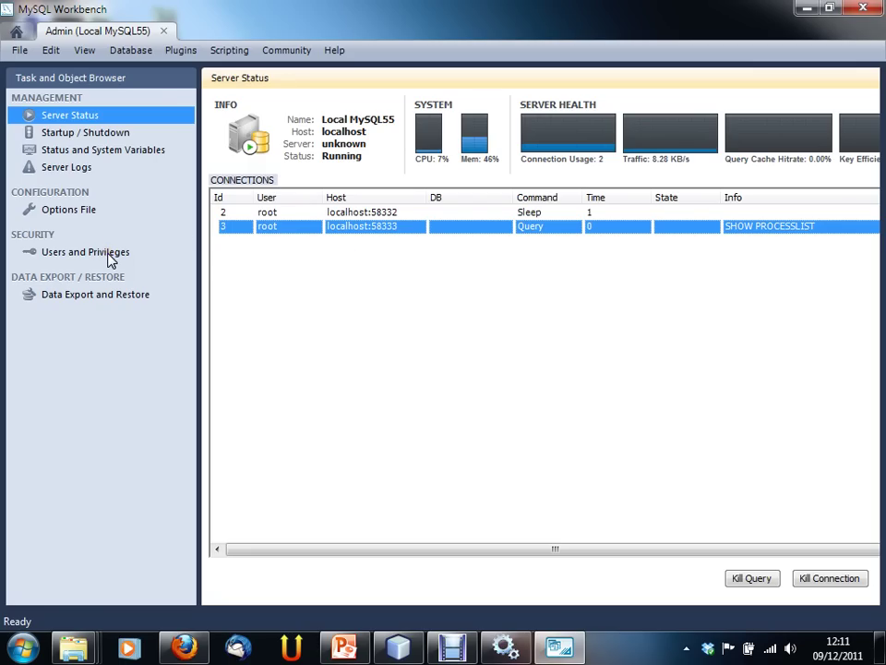
Step: Browse the status variables, server logs, options file and user accounts, then go to Data Export and Restore
click(145, 56)
click(105, 150)
click(89, 167)
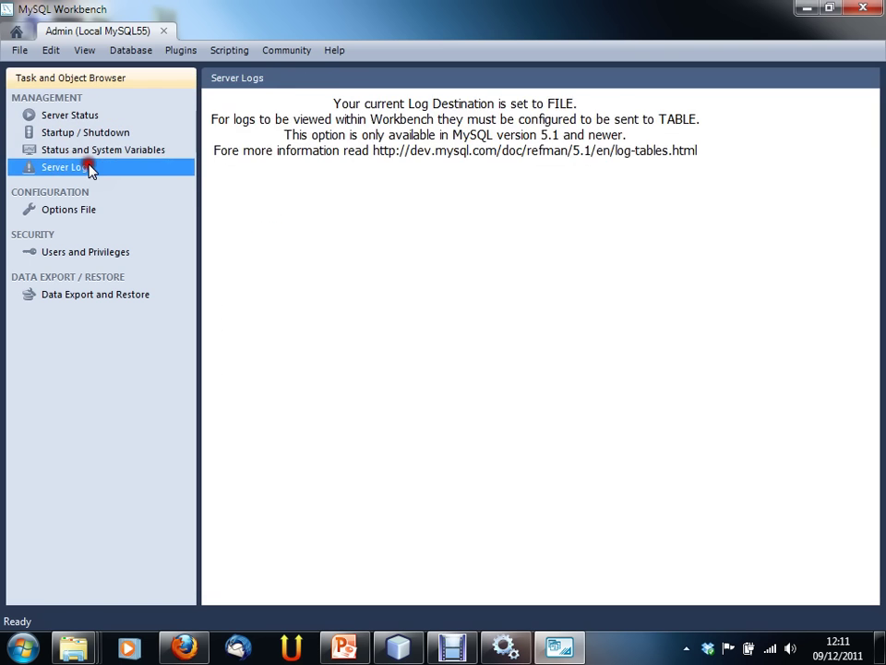
click(87, 210)
click(87, 256)
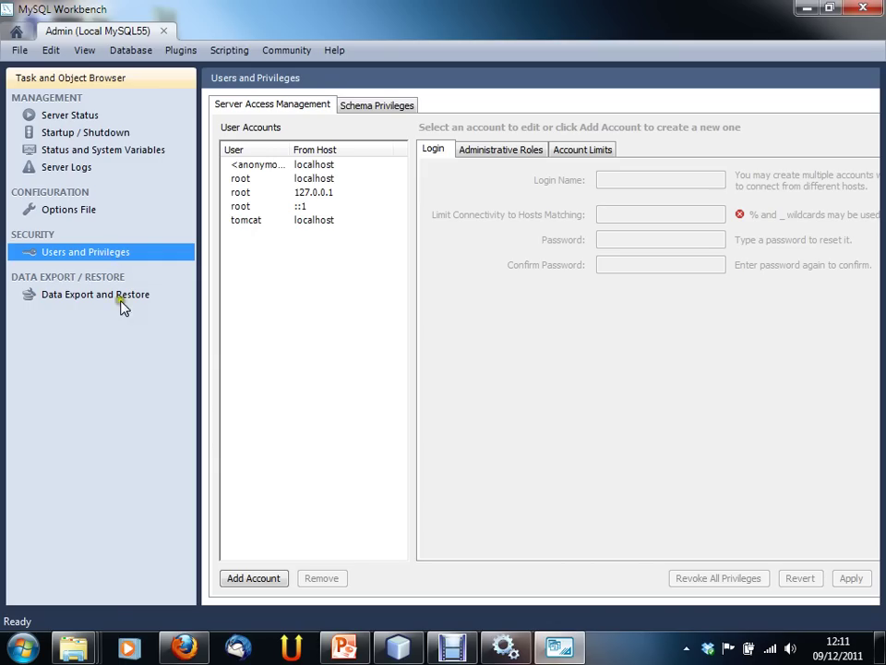
click(121, 297)
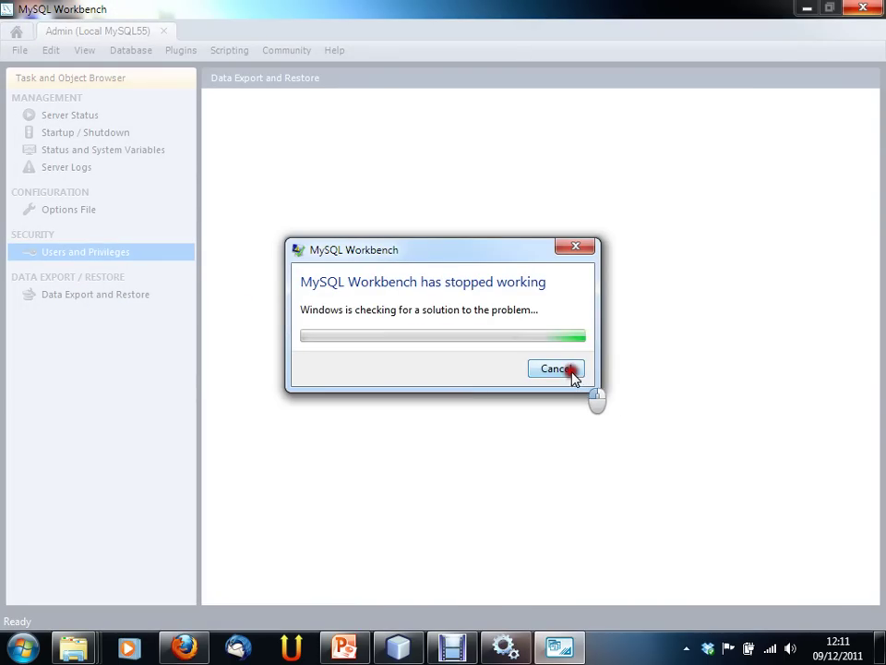
Step: Dismiss the crash report, close Workbench, and relaunch MySQL Workbench 5.2 CE via a Start search for 'wo'
click(570, 371)
click(564, 380)
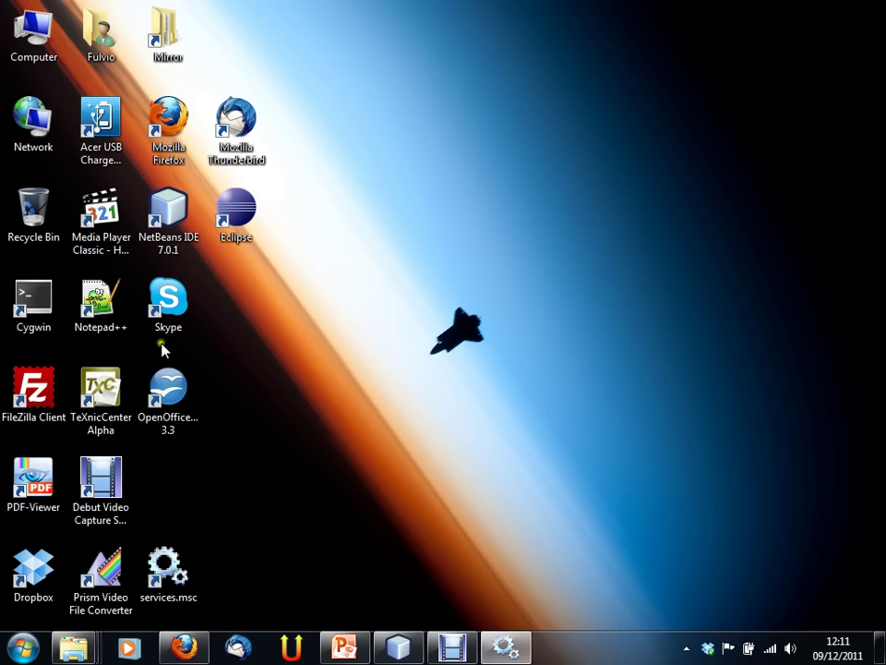
click(37, 650)
text(wo)
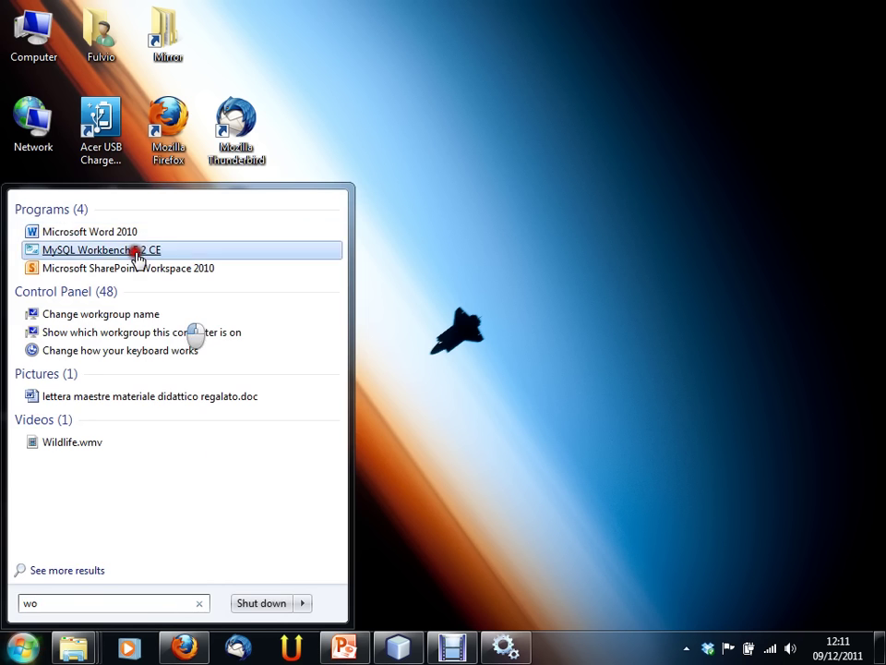
click(142, 249)
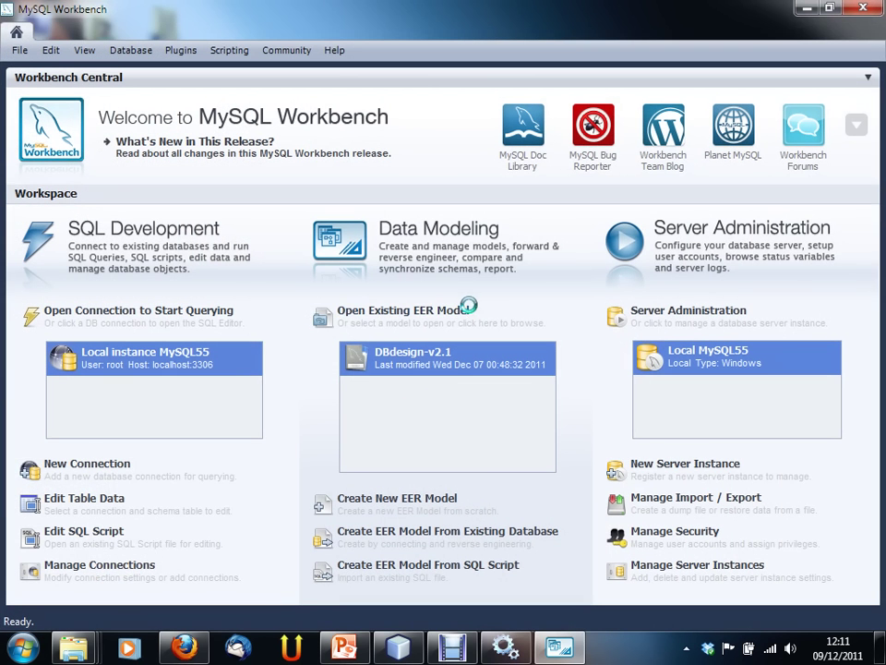
Step: Connect to the Local MySQL55 administration with the server password and go to Data Export and Restore
double_click(739, 351)
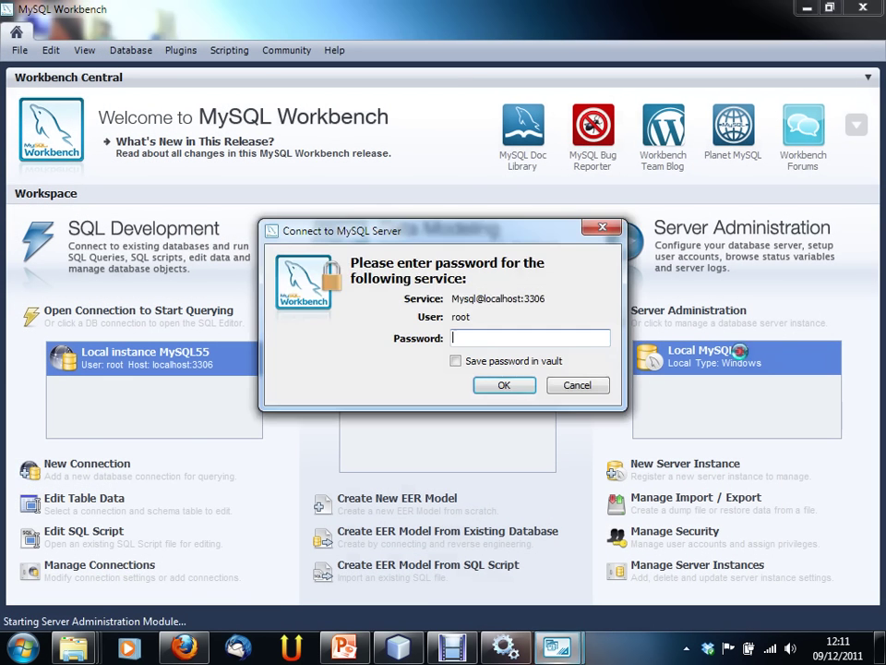
text(root)
key(Return)
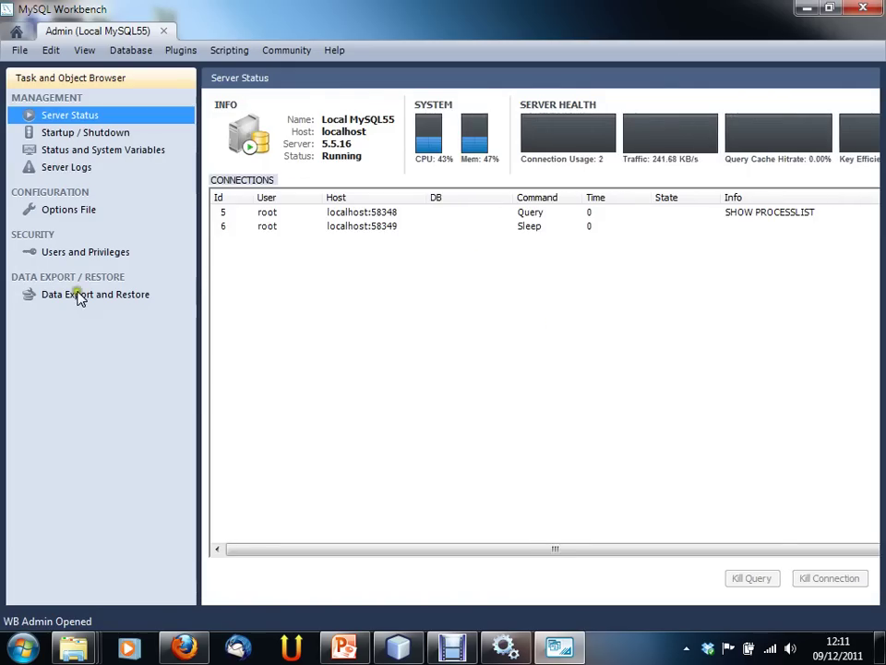
click(80, 296)
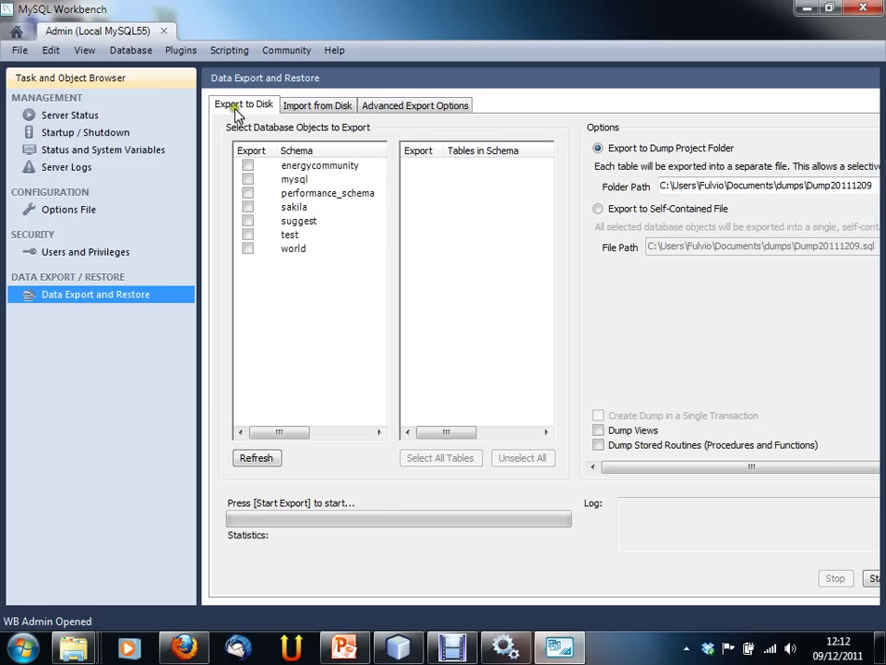
Step: Tick the energycommunity schema with all 8 tables and choose export to self-contained file Dump20111209.sql
click(263, 111)
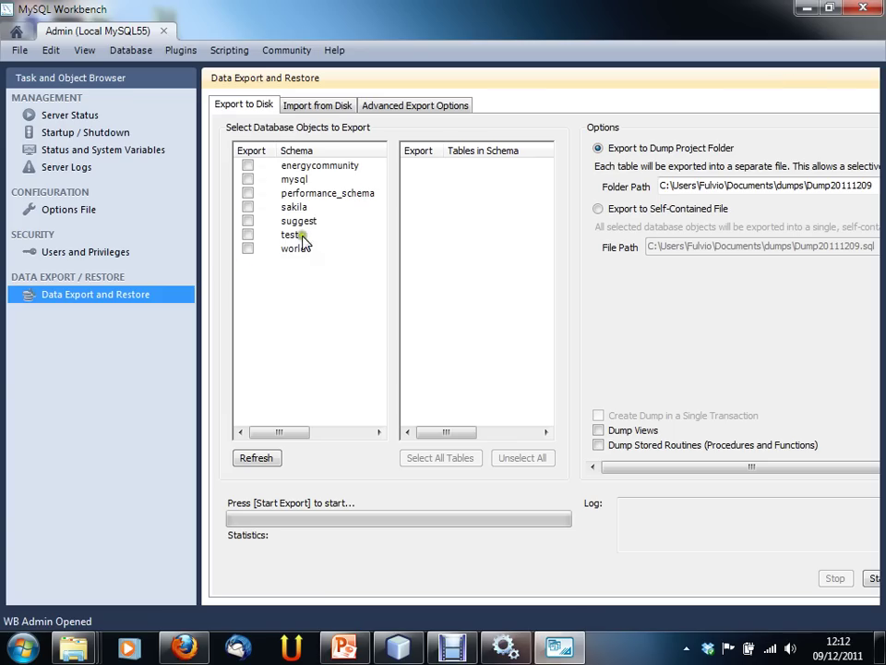
click(246, 166)
click(315, 166)
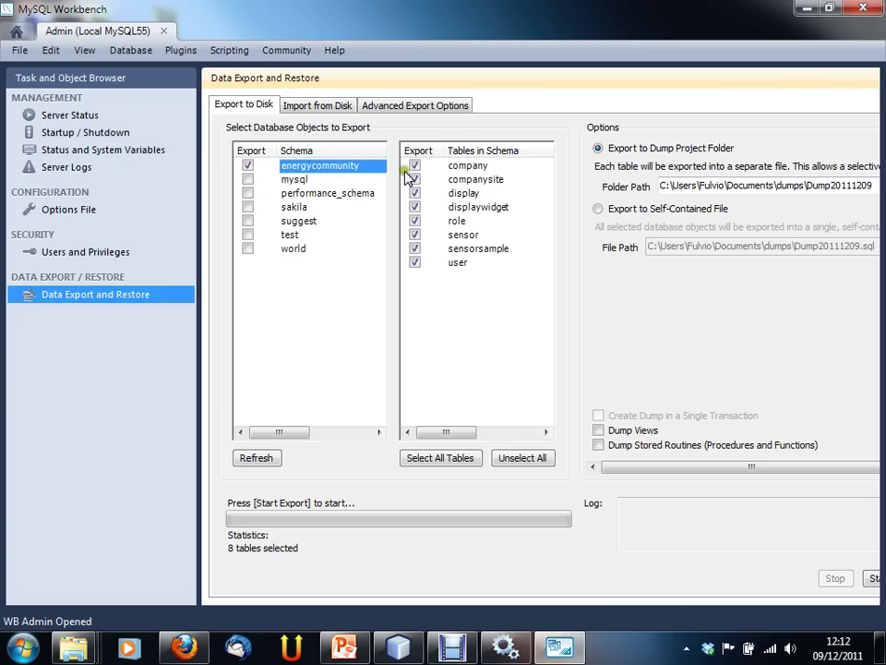
click(471, 207)
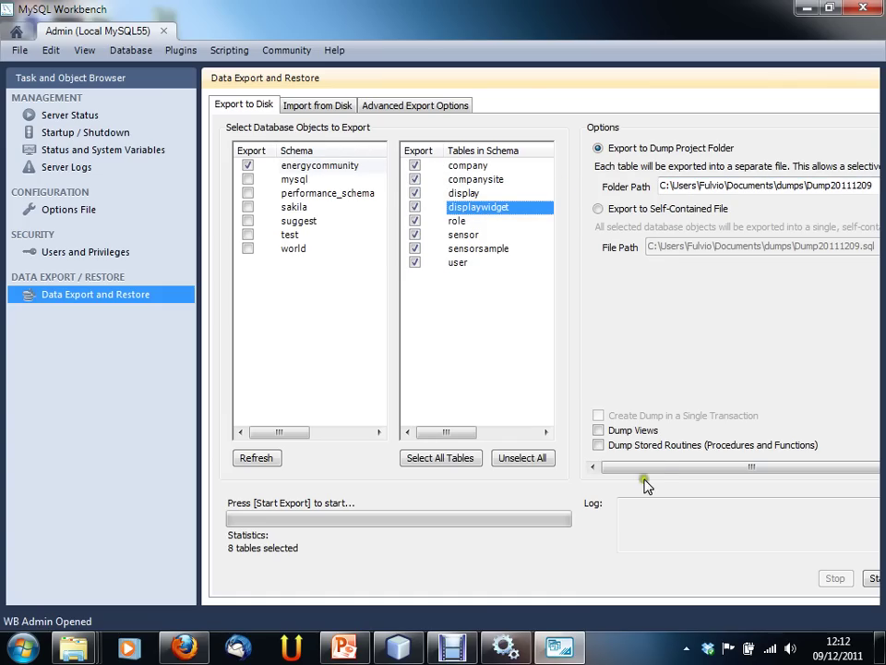
drag(740, 468, 746, 472)
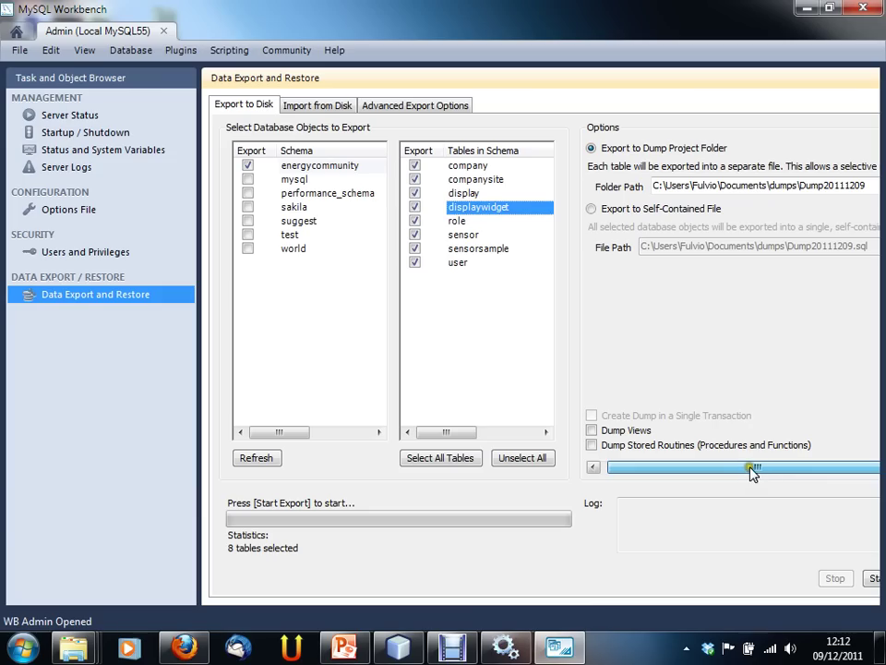
drag(805, 185, 852, 188)
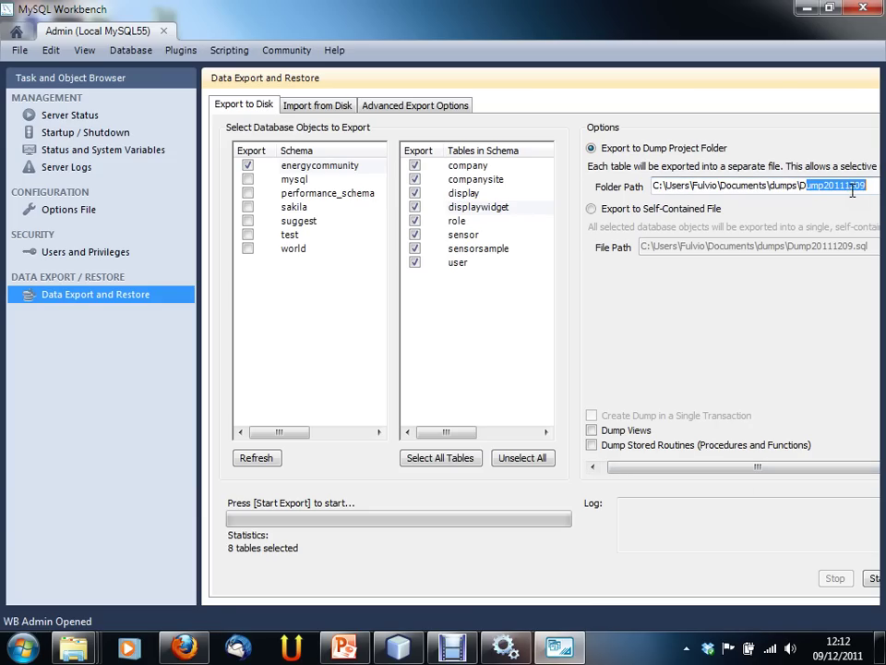
click(625, 211)
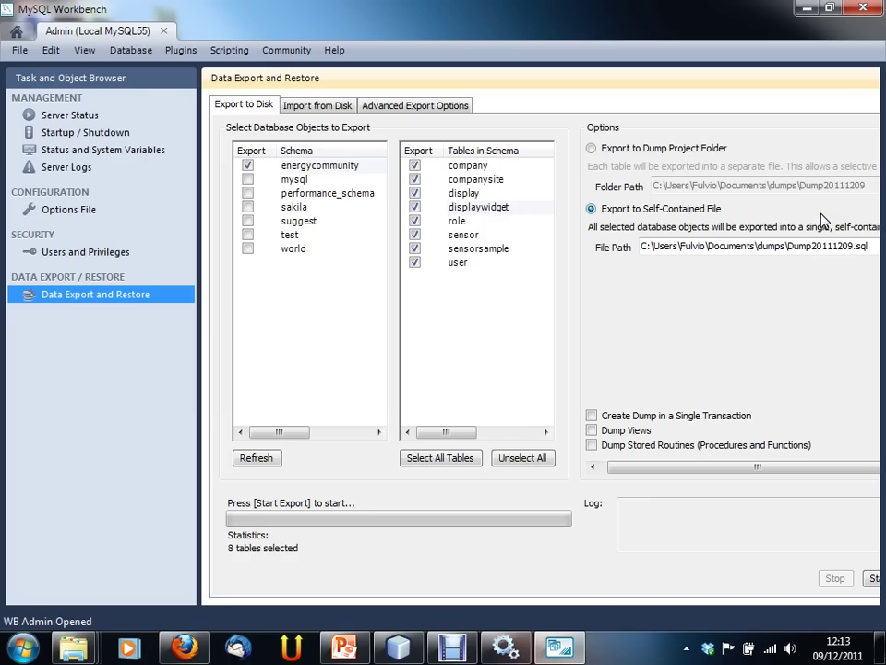
click(317, 109)
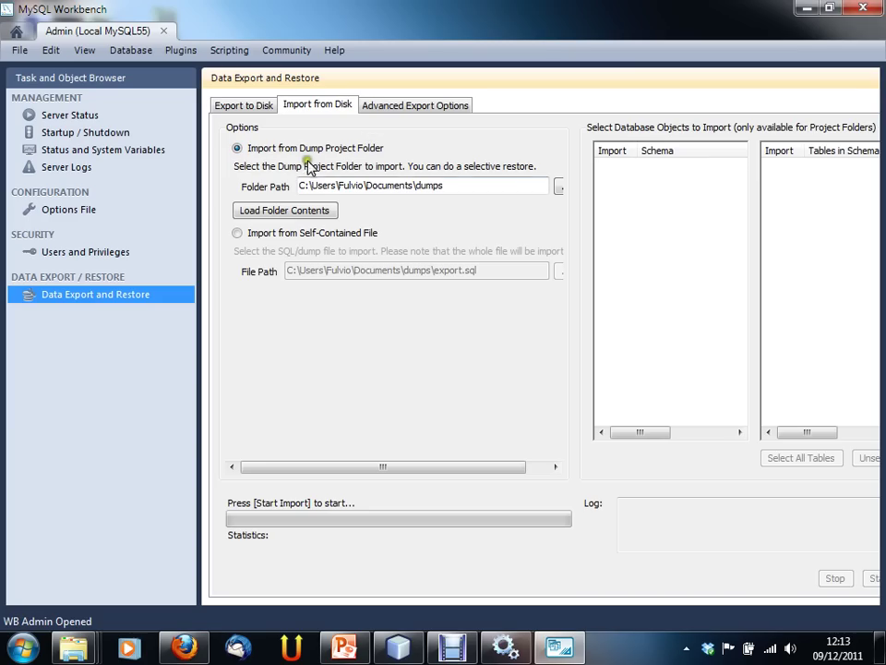
click(330, 234)
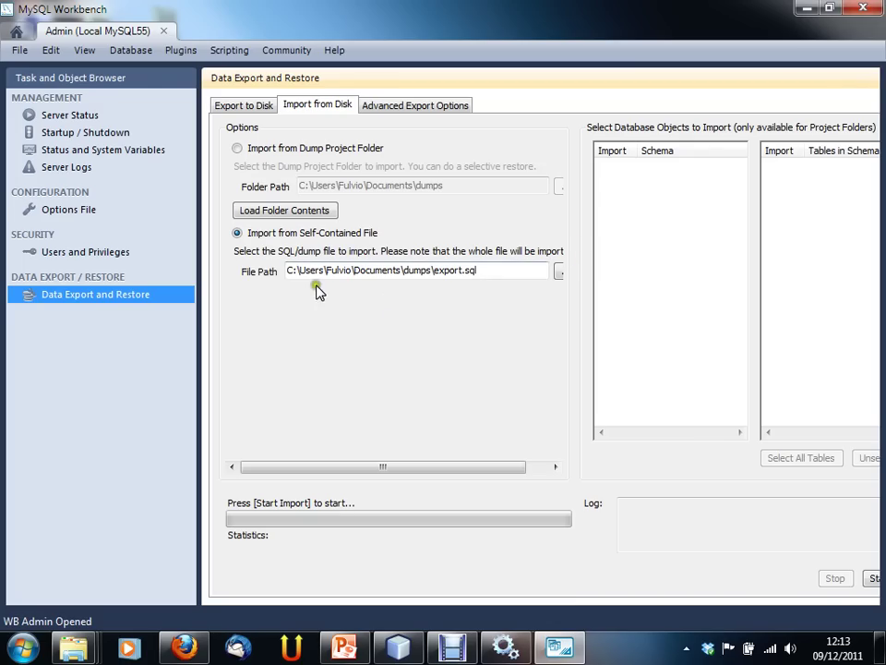
click(263, 108)
click(81, 251)
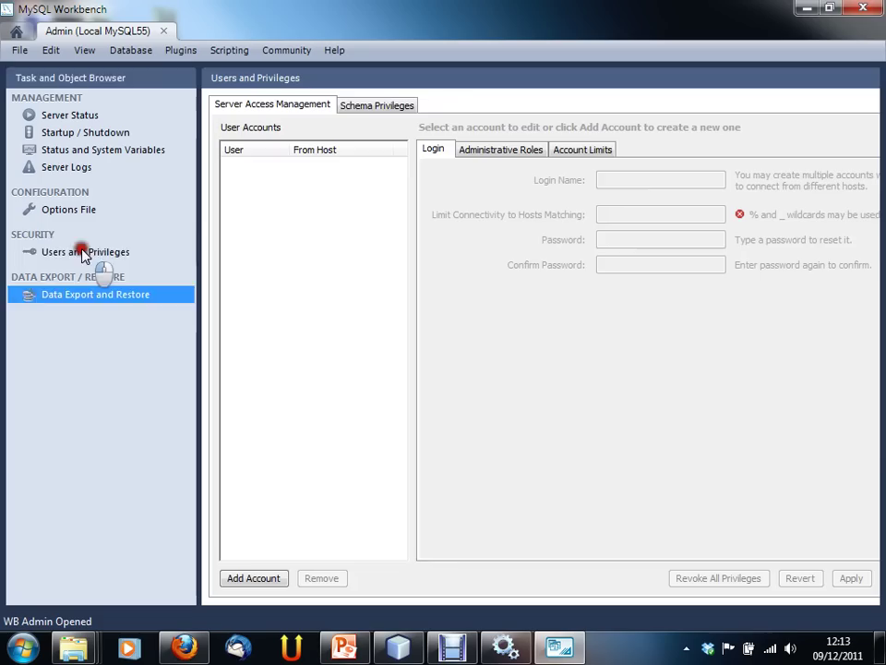
click(82, 293)
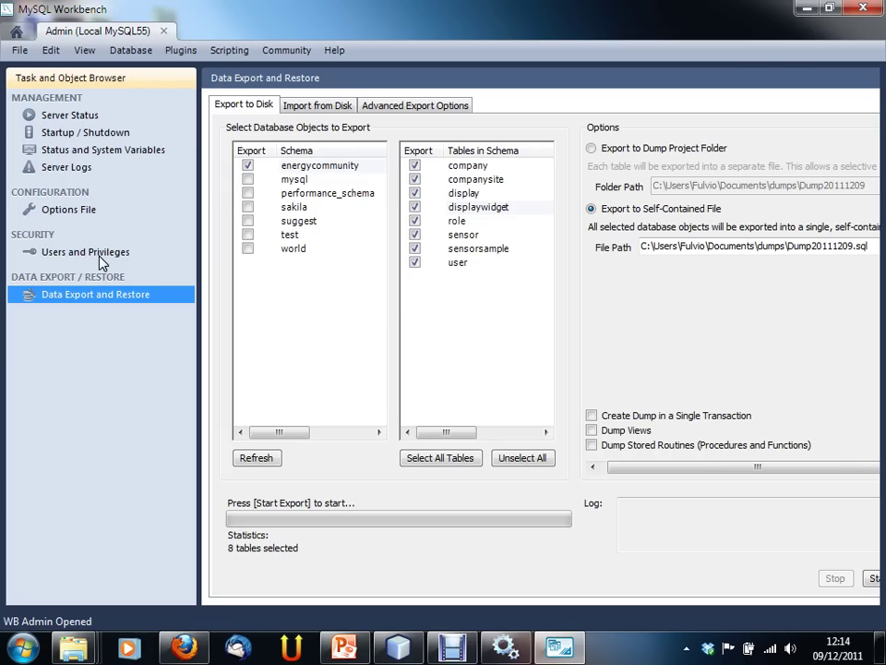
Step: Switch back to the Workbench Central Home tab
click(161, 32)
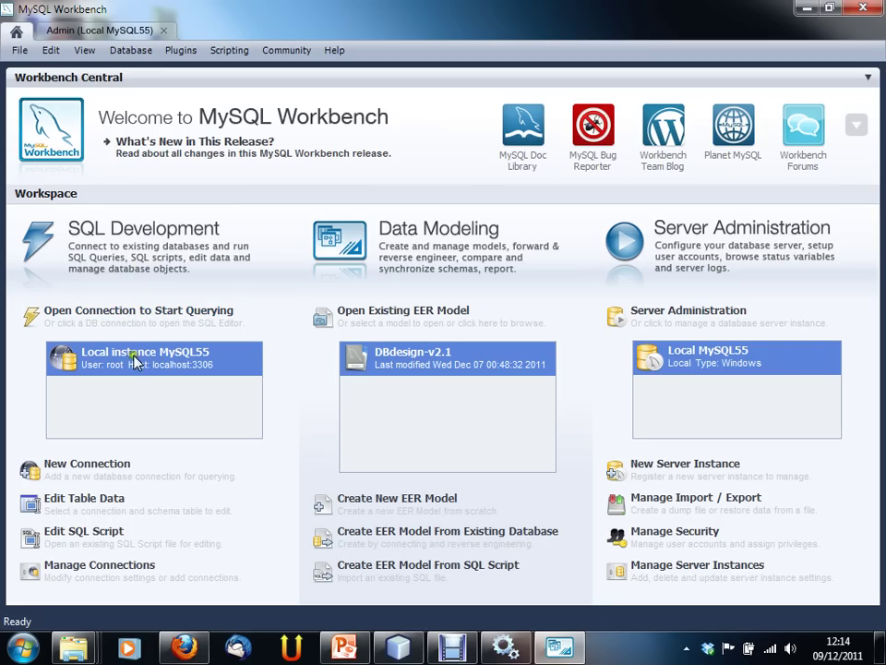
Step: Start a new connection setup and keep the Standard TCP/IP connection method
click(92, 463)
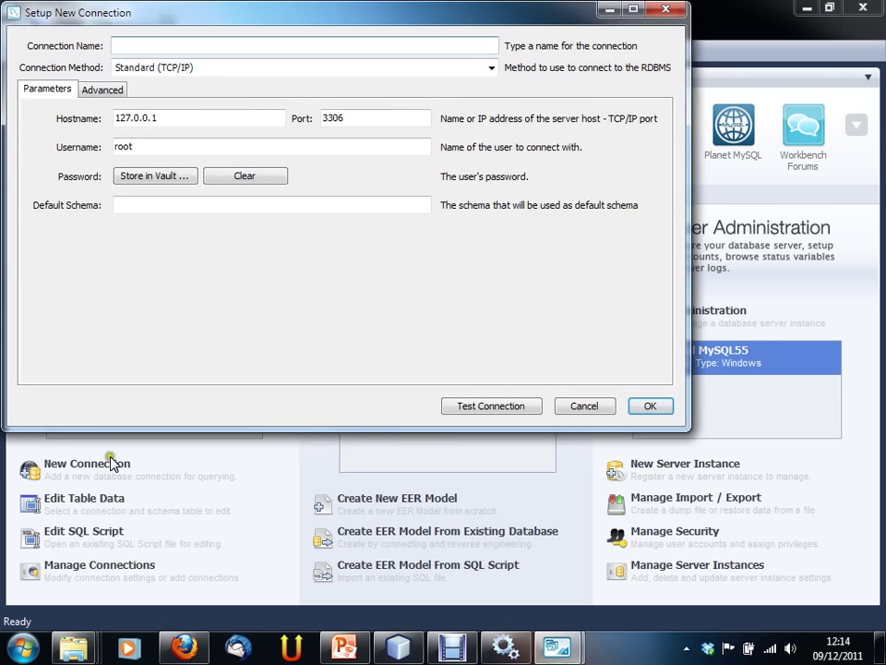
drag(188, 20, 234, 36)
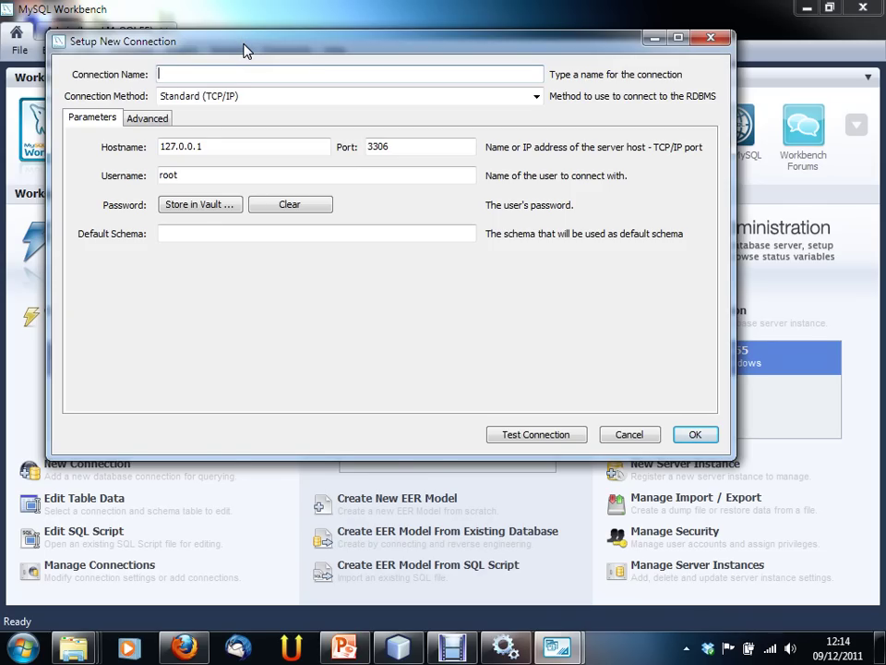
click(536, 96)
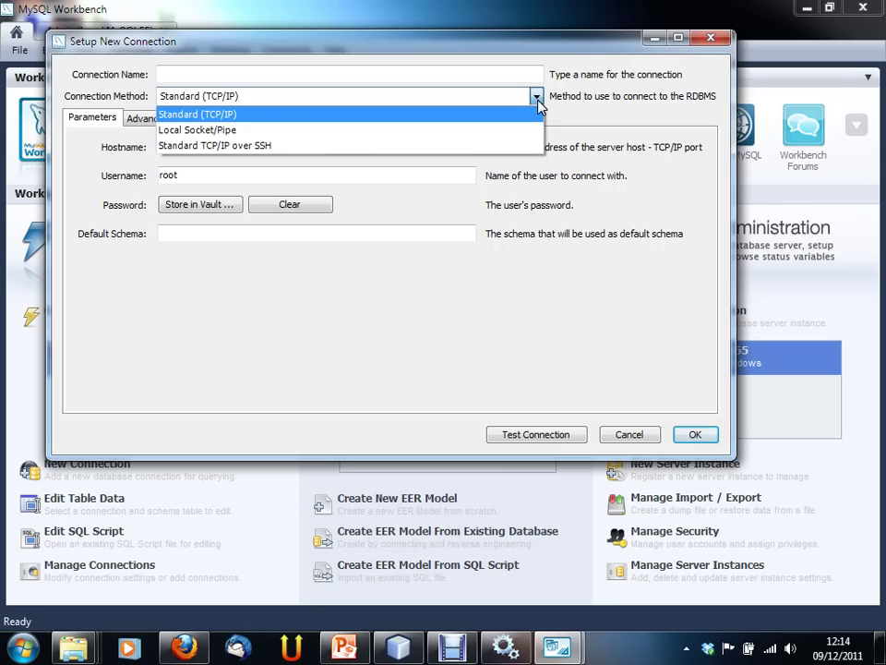
click(537, 102)
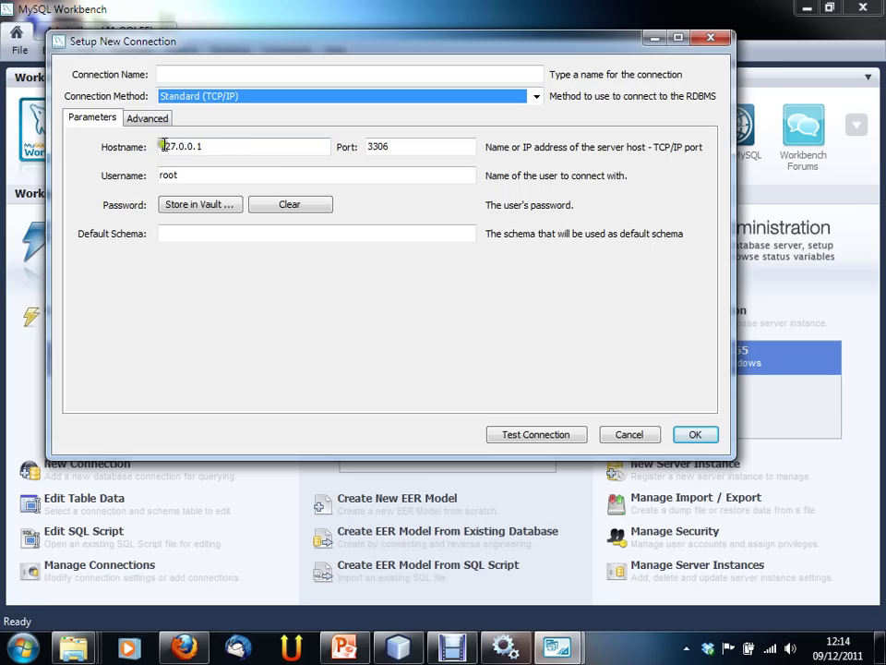
Step: Review the defaults: hostname 127.0.0.1, port 3306, username root, and an empty default schema
drag(240, 145, 145, 145)
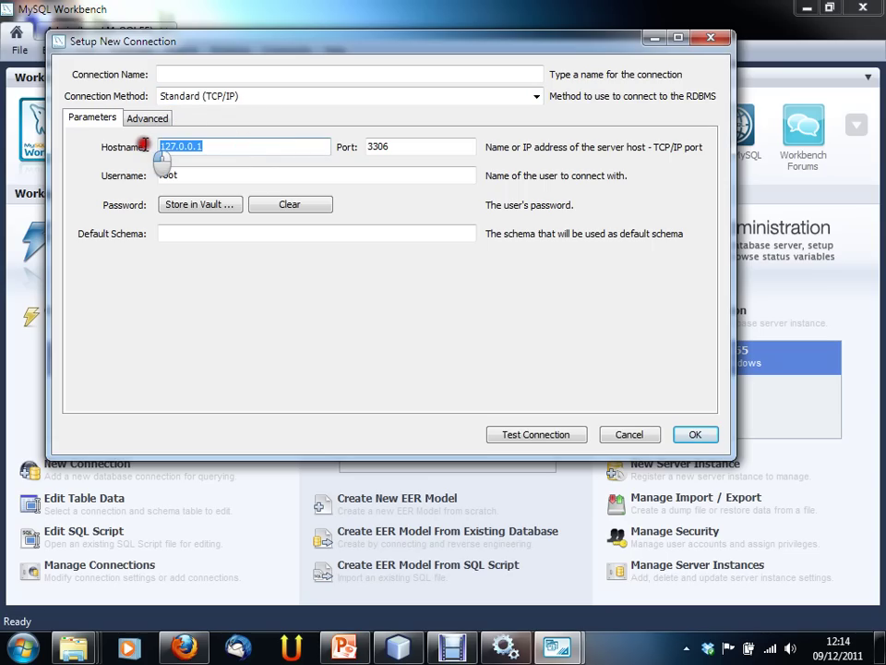
click(231, 145)
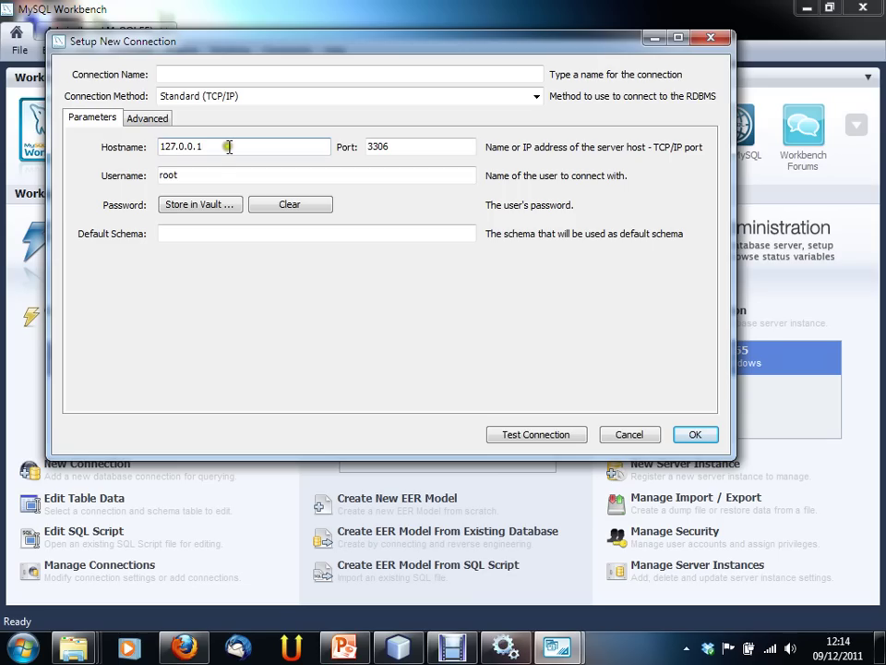
drag(232, 145, 119, 144)
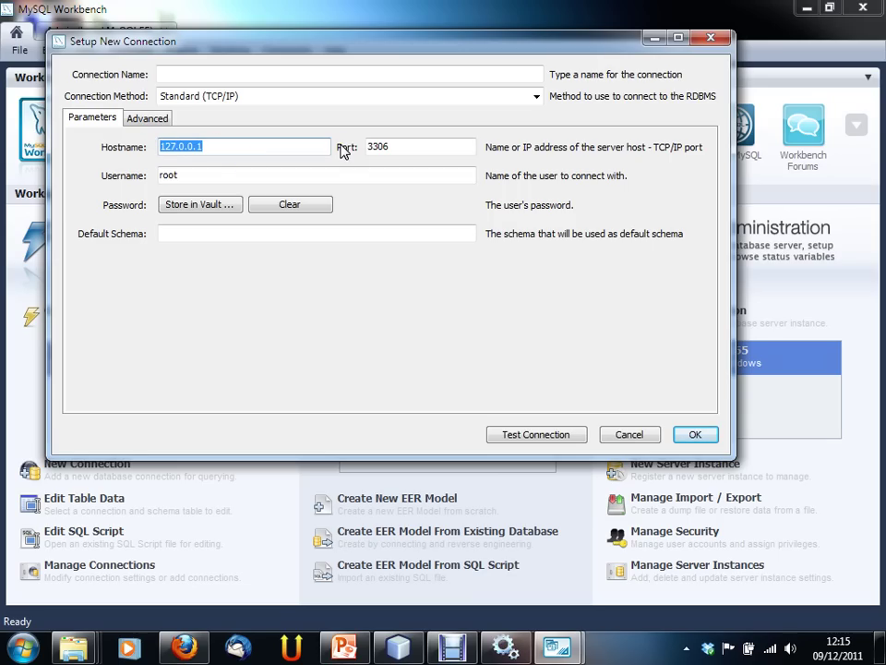
double_click(460, 145)
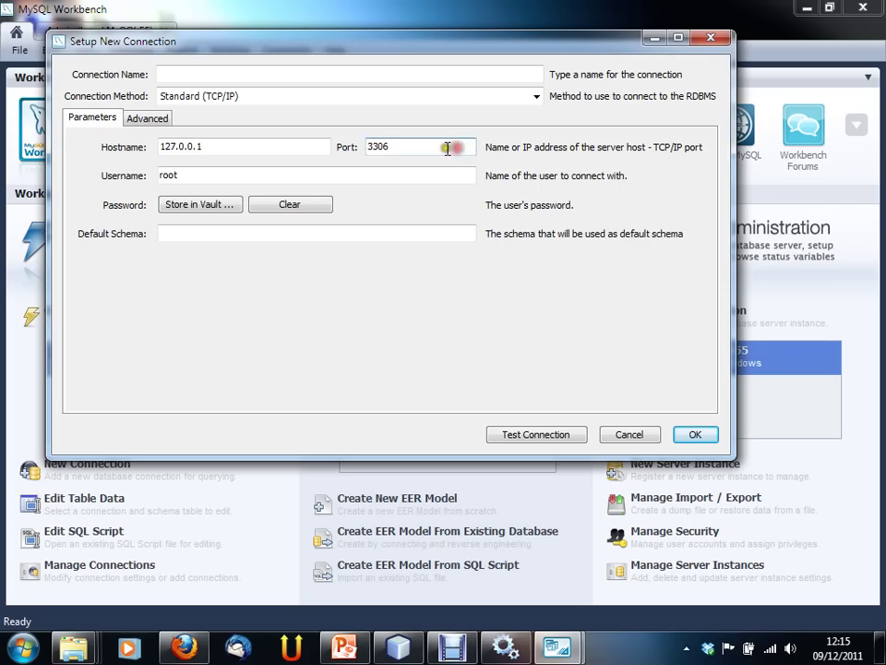
click(441, 148)
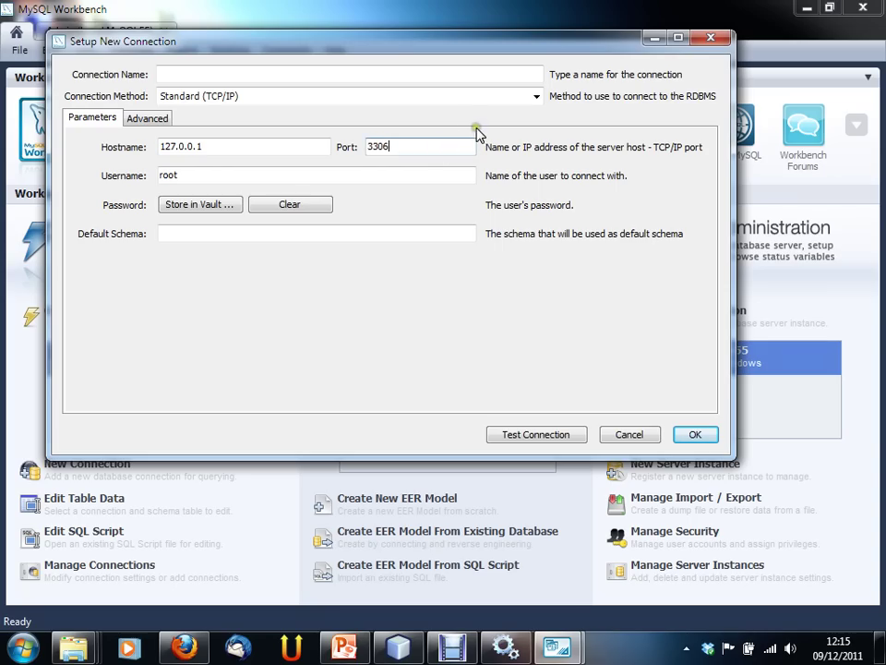
double_click(290, 174)
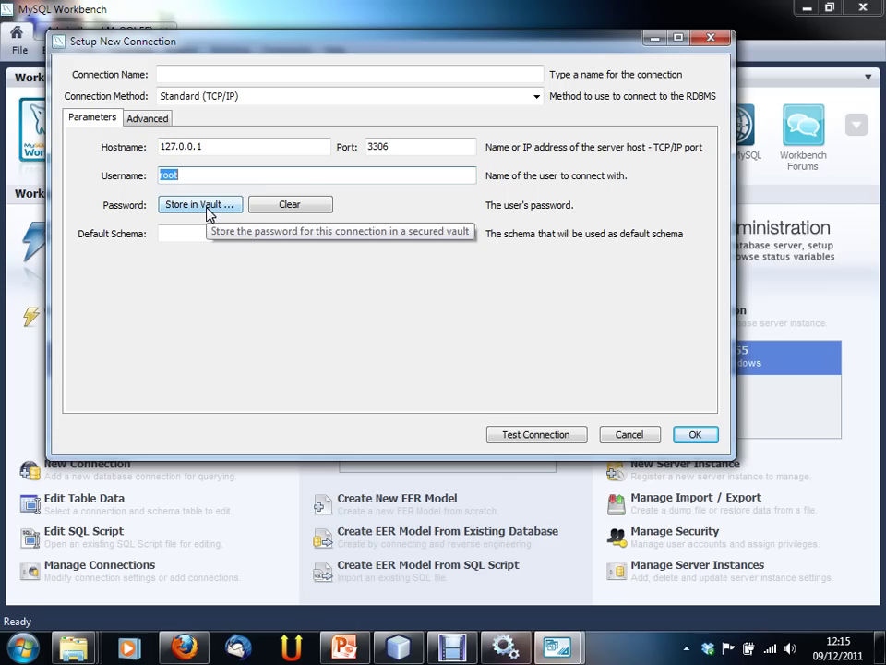
click(204, 175)
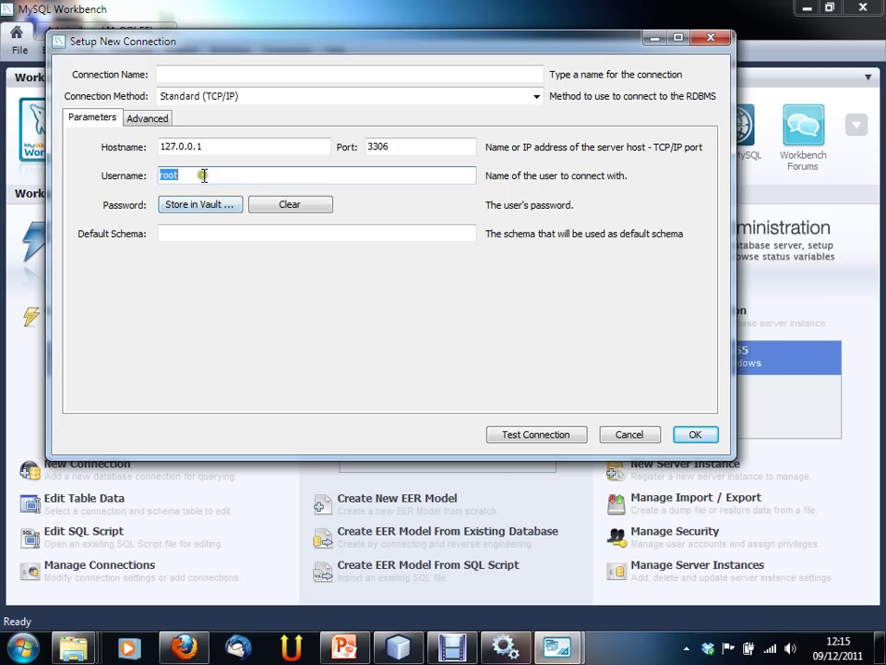
double_click(199, 175)
click(194, 174)
double_click(203, 175)
click(175, 234)
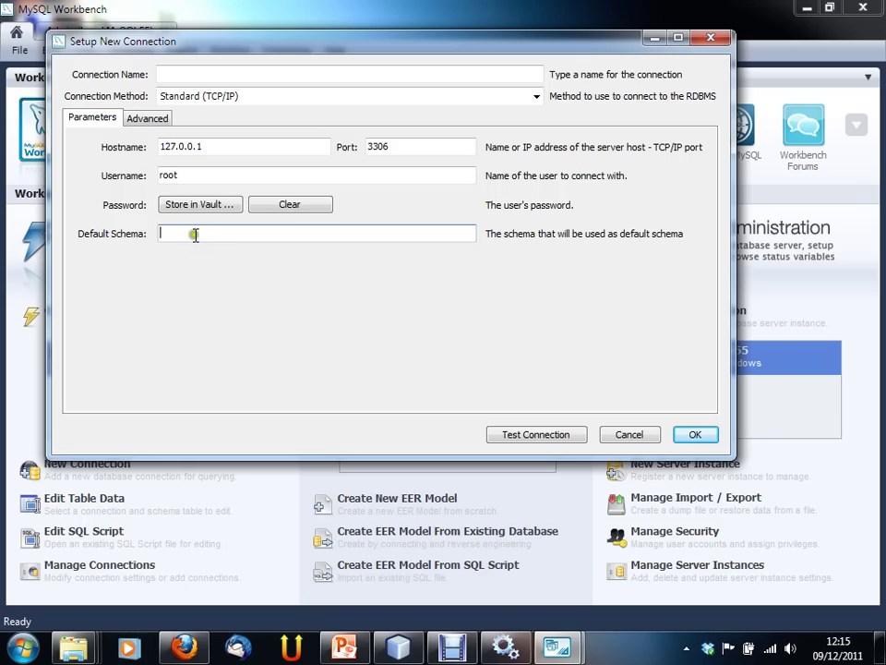
Step: View the Advanced connection options, return to Parameters, and cancel the new connection
click(148, 118)
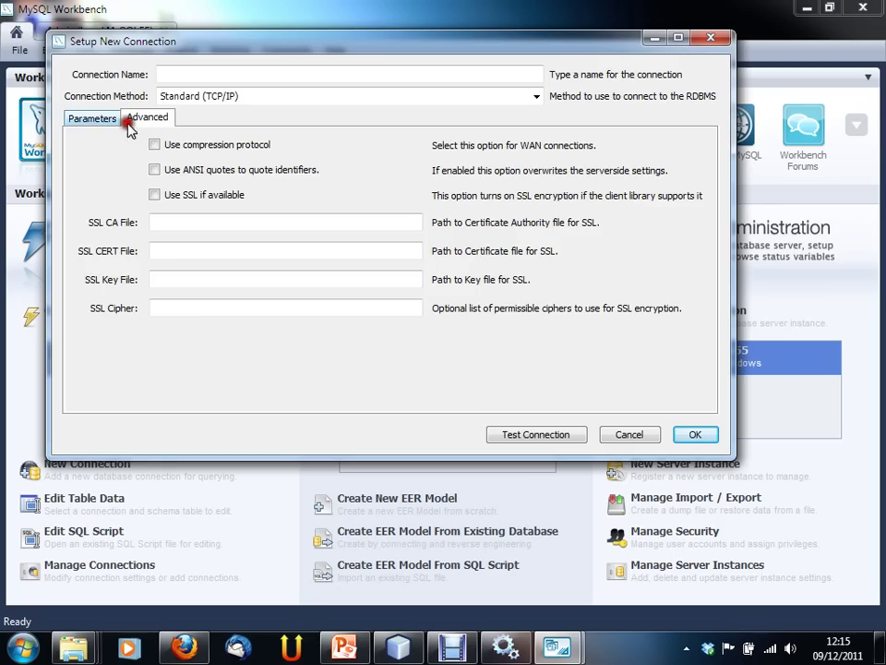
click(92, 119)
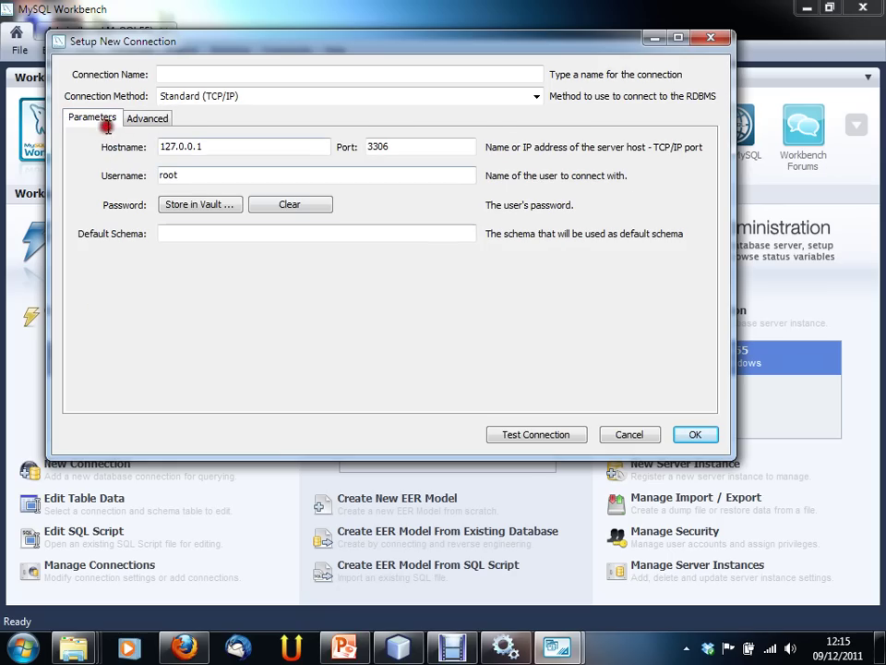
click(649, 438)
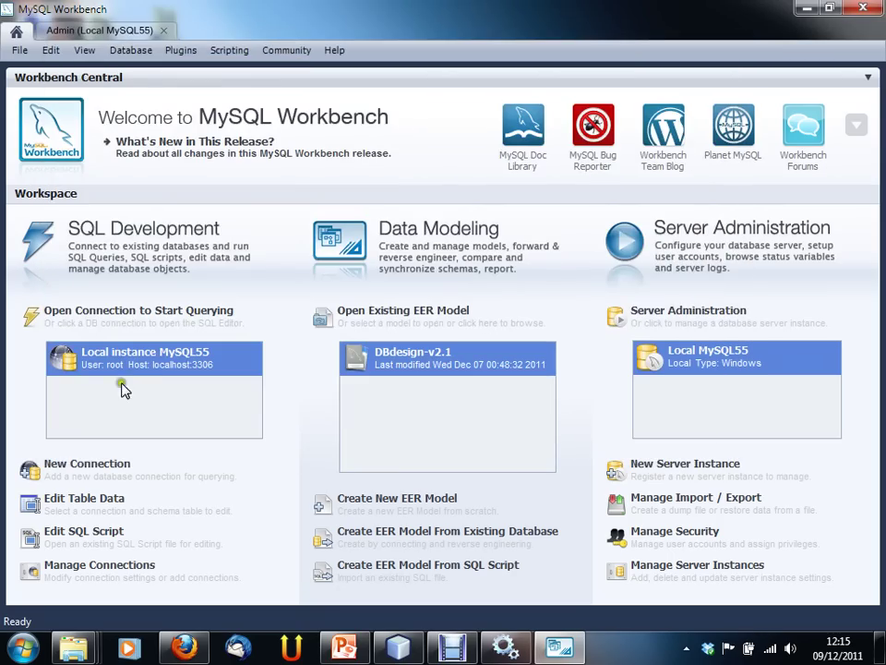
Step: Open the Local instance MySQL55 connection and sign in with the server password
double_click(125, 368)
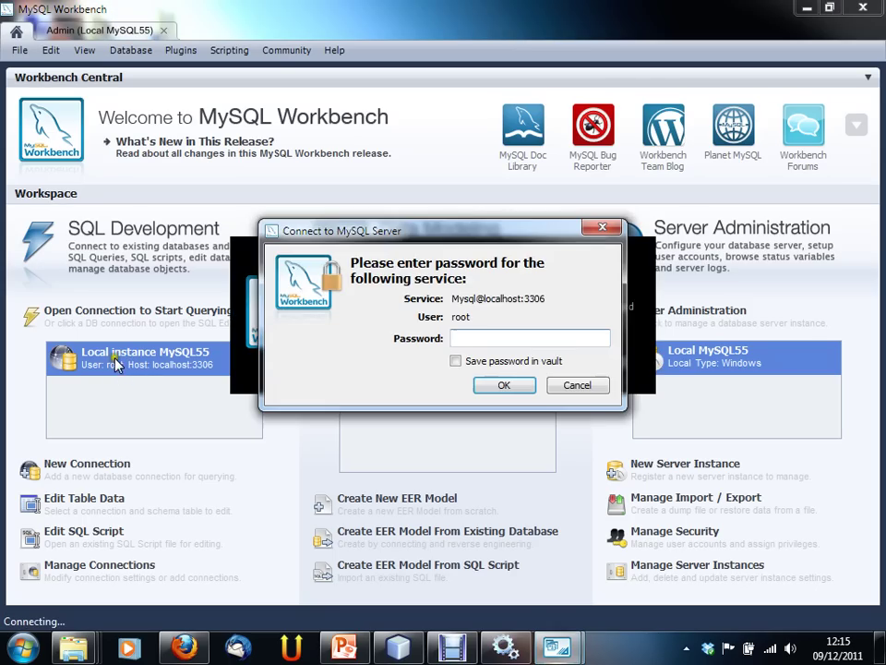
text(admin)
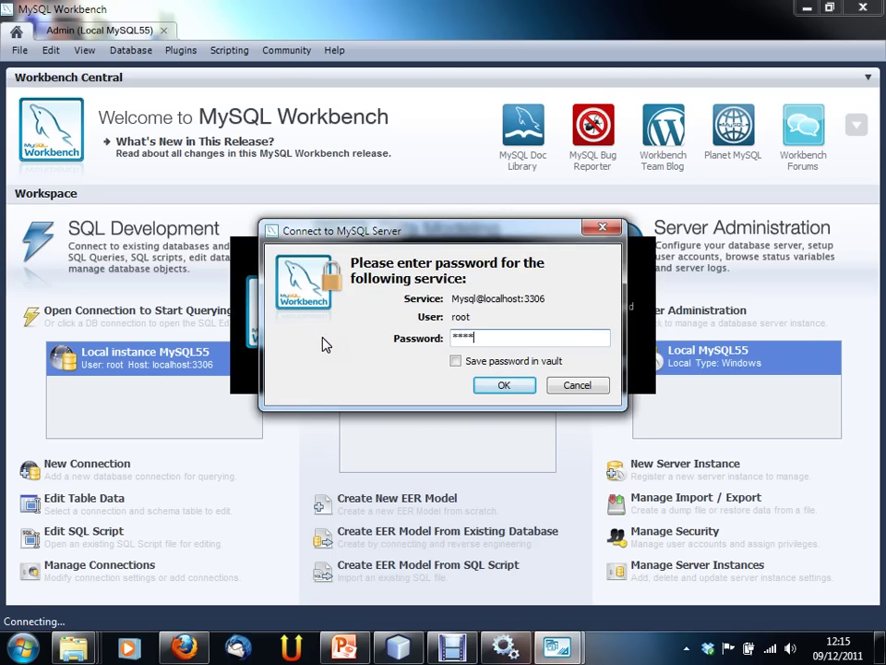
key(Return)
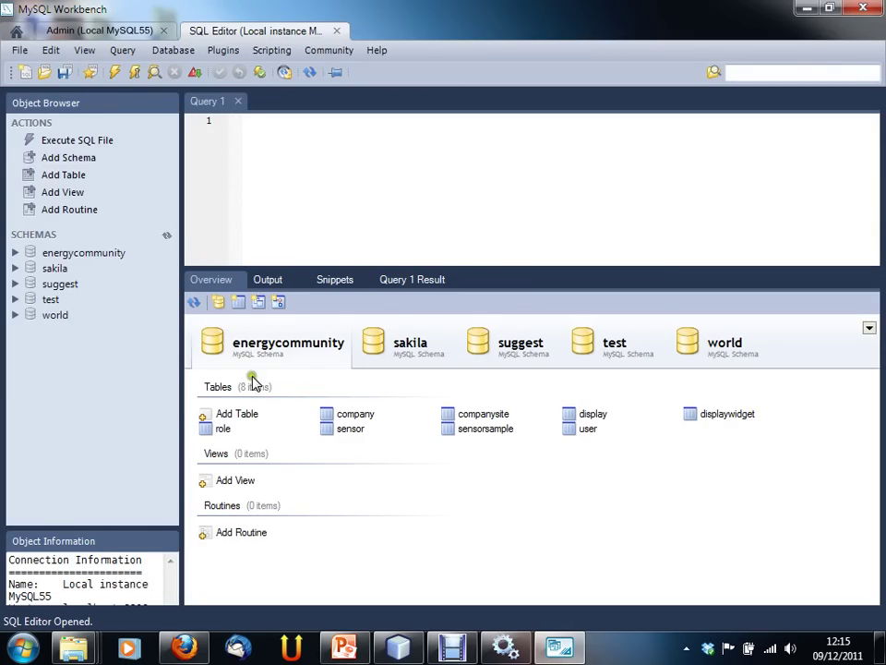
Step: Point out the schemas energycommunity, sakila, suggest, test and world in the Object Browser
click(59, 254)
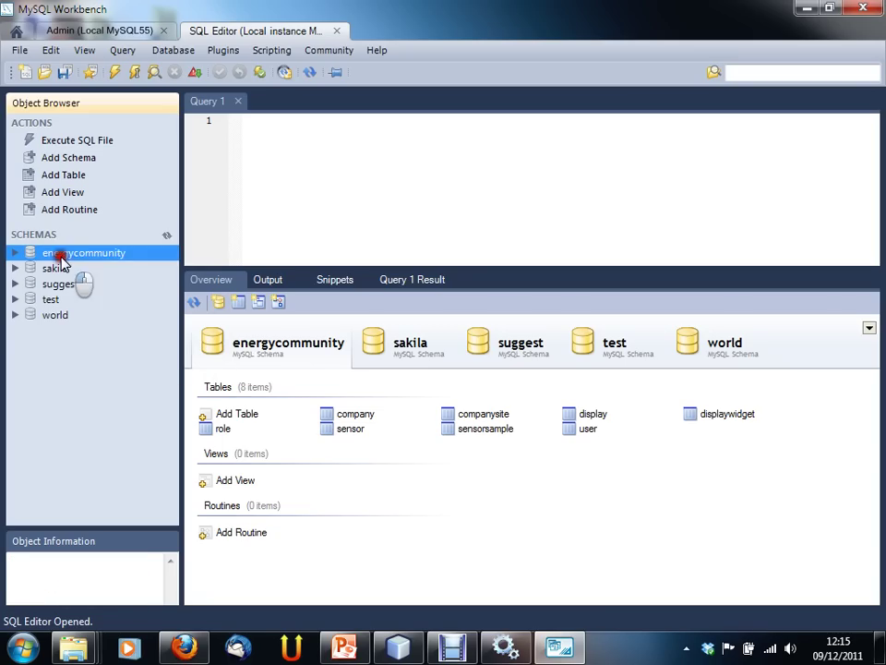
click(57, 268)
click(58, 283)
click(59, 299)
click(85, 315)
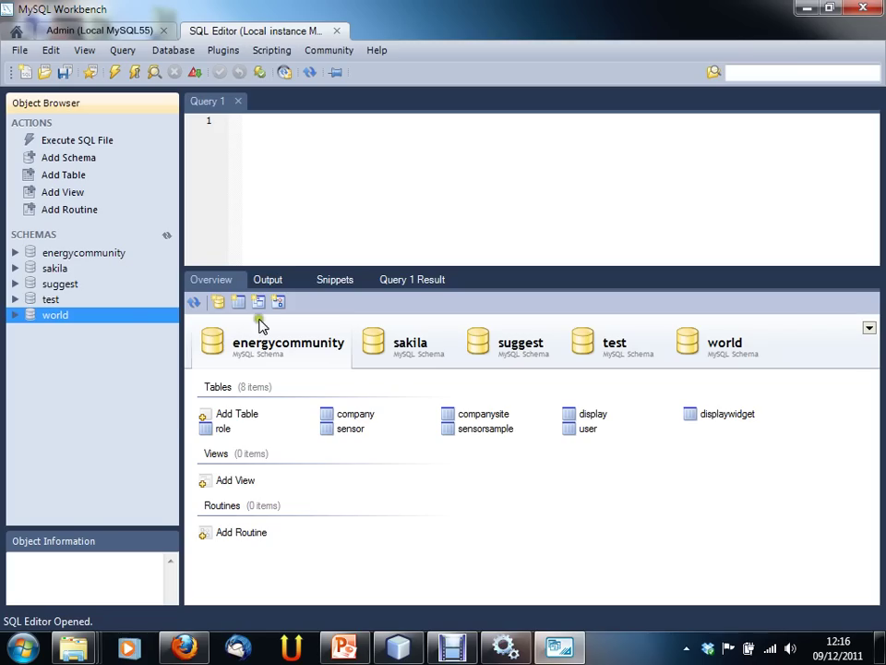
Step: Show each schema's contents in the Overview: sakila, suggest, test, world and energycommunity
click(374, 340)
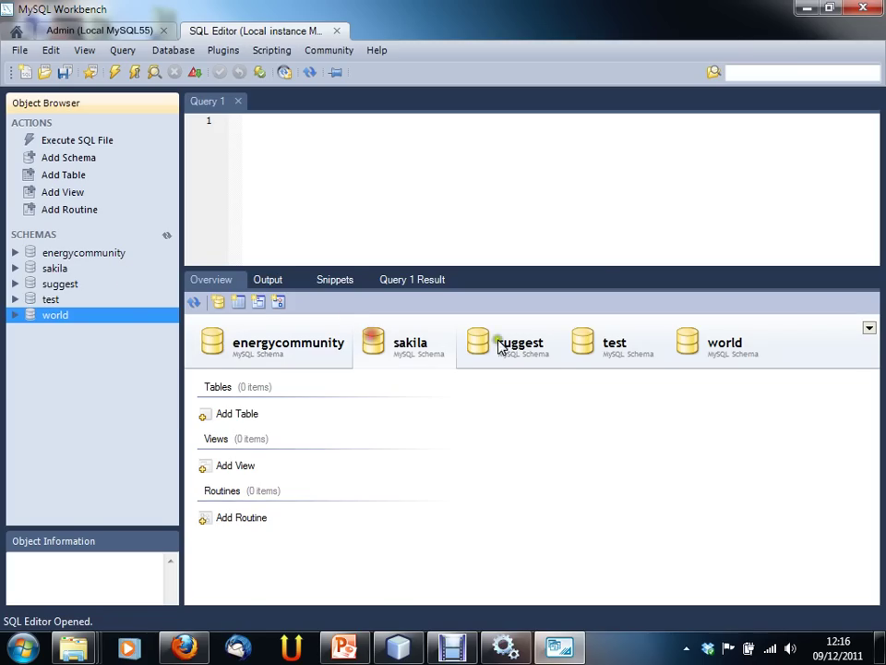
click(505, 344)
click(607, 341)
click(698, 346)
click(391, 347)
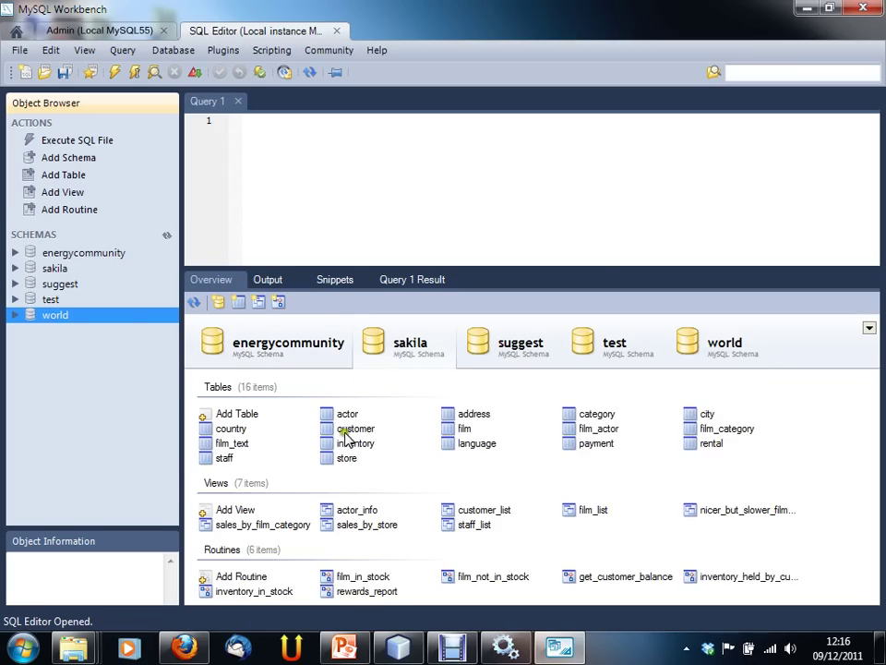
click(258, 349)
click(370, 341)
Step: Expand energycommunity's Tables in the Object Browser to show the company table's columns
click(14, 253)
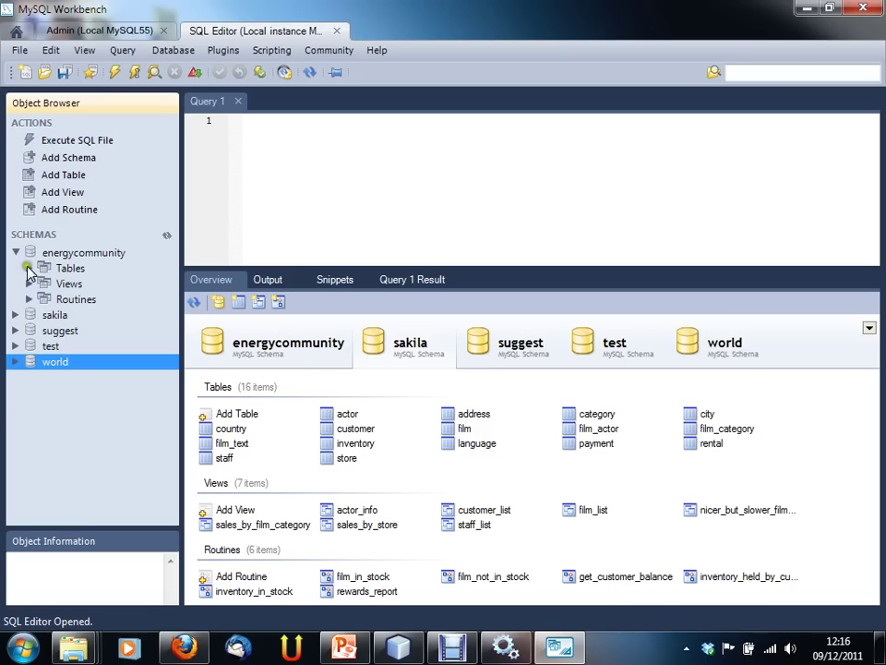
click(29, 267)
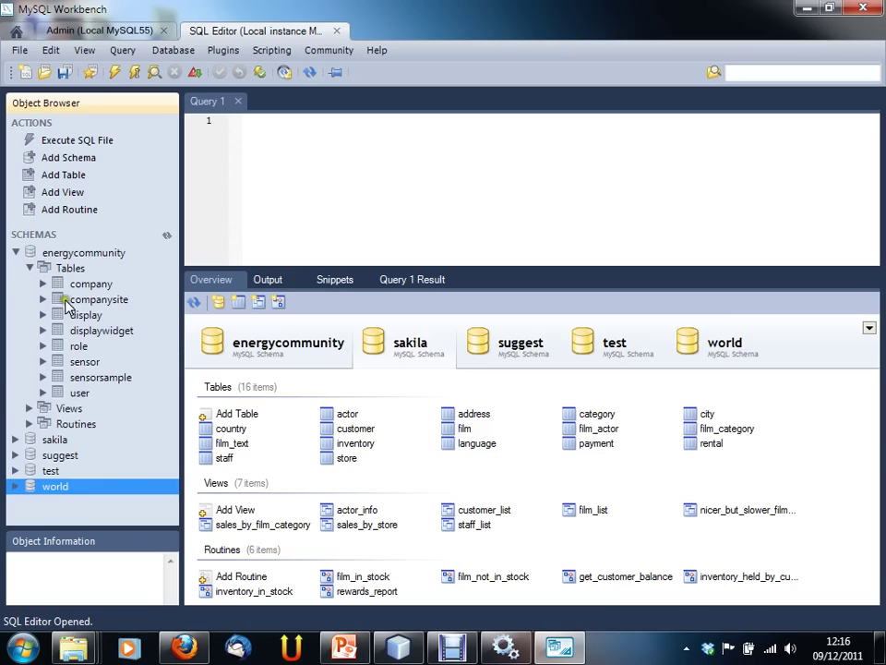
click(28, 408)
click(42, 283)
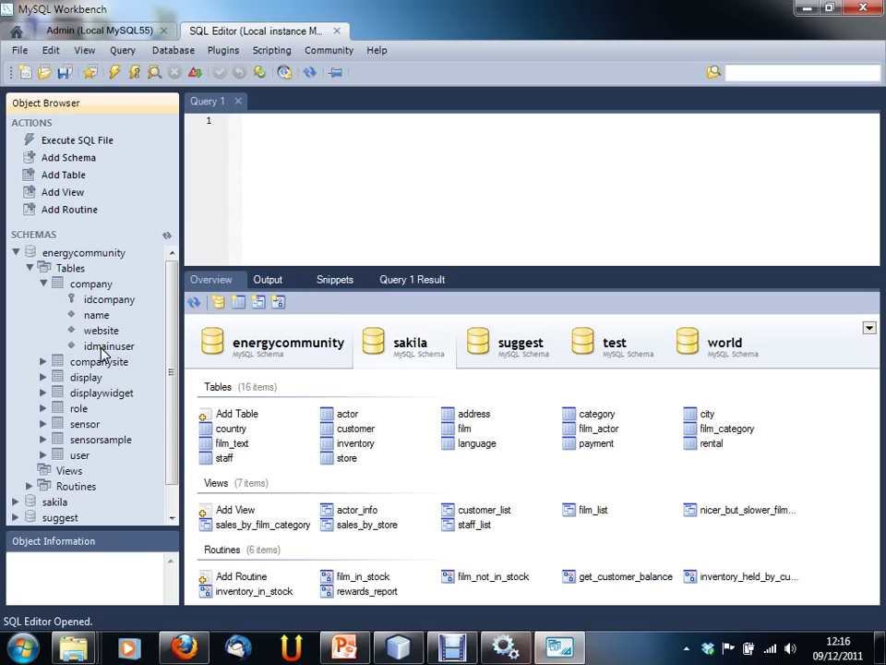
Step: Show energycommunity's 8 tables in Overview, pick company, collapse the tree, and view connection information
click(308, 347)
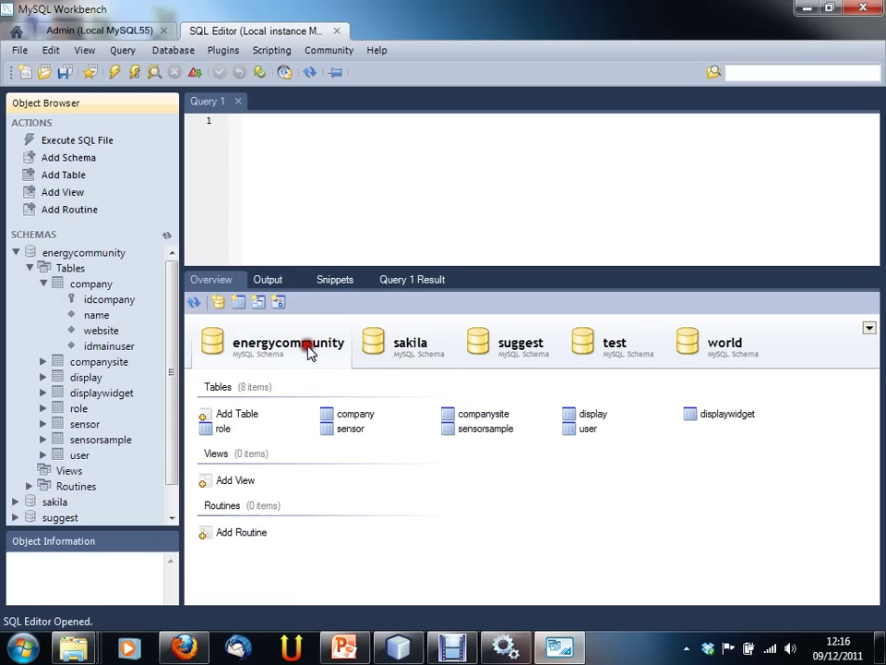
click(360, 415)
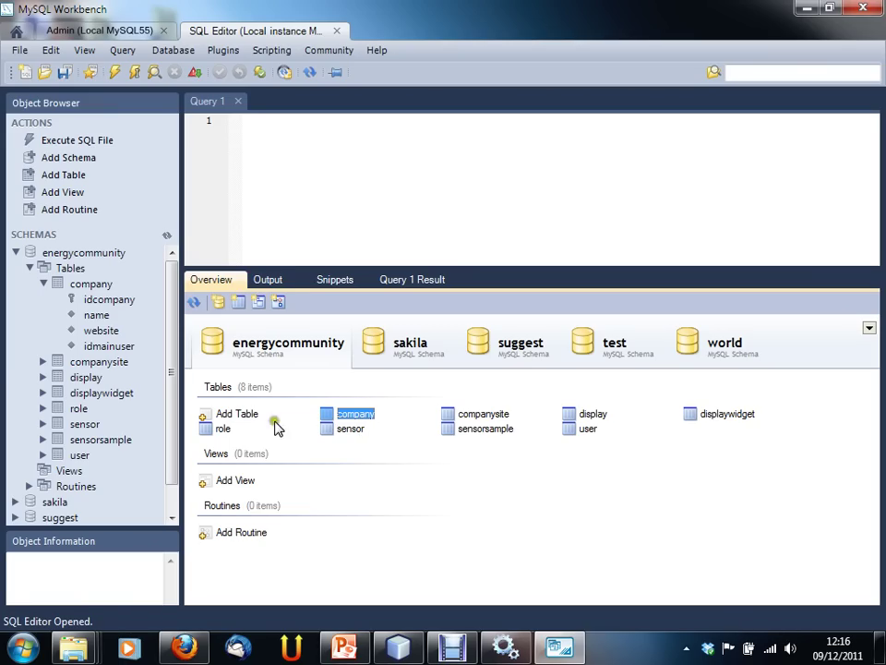
click(30, 268)
click(15, 252)
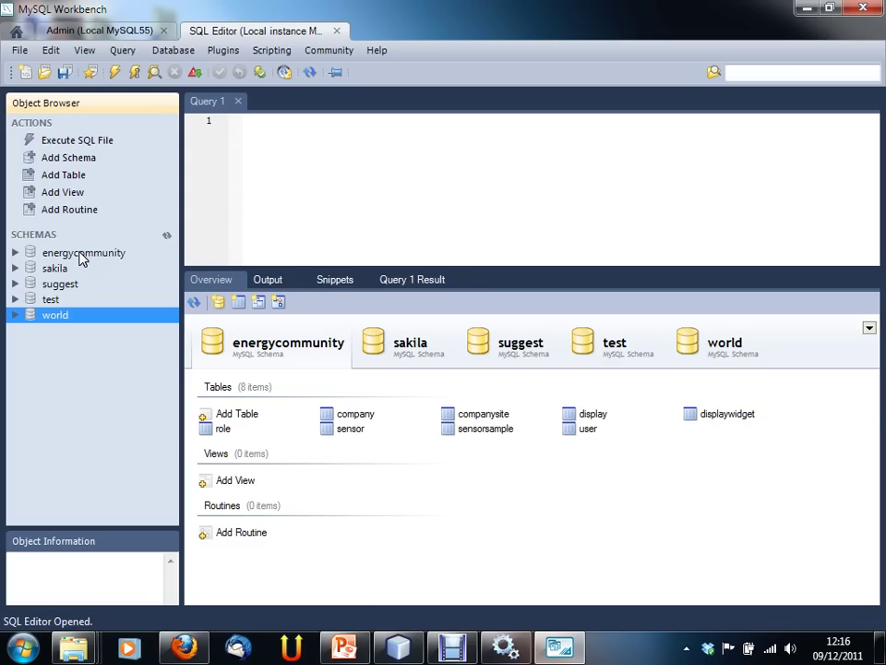
click(57, 237)
click(34, 238)
click(93, 369)
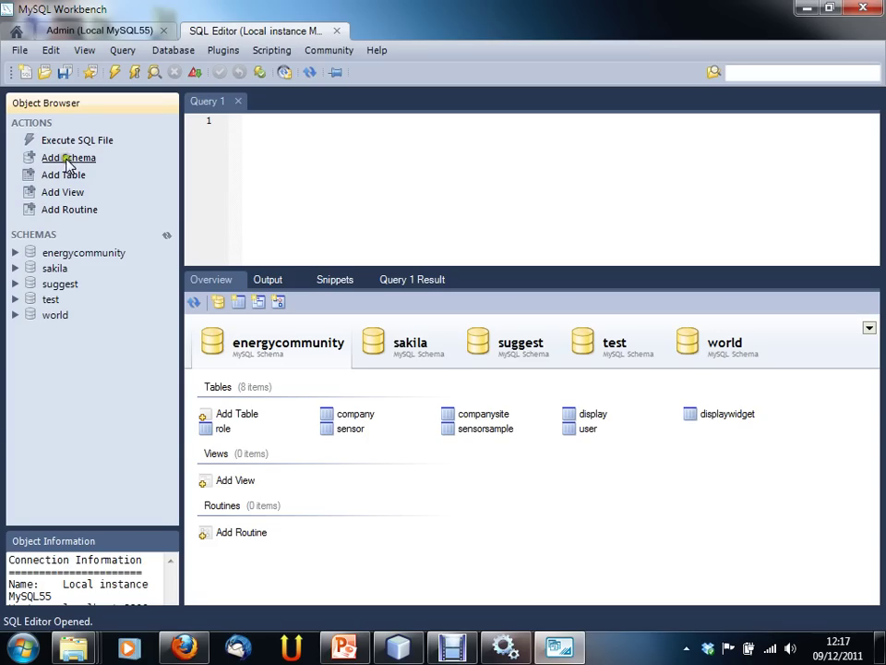
Step: Add schema 'spesa' with utf8 collation, run its CREATE SCHEMA script, and close the editor
click(69, 158)
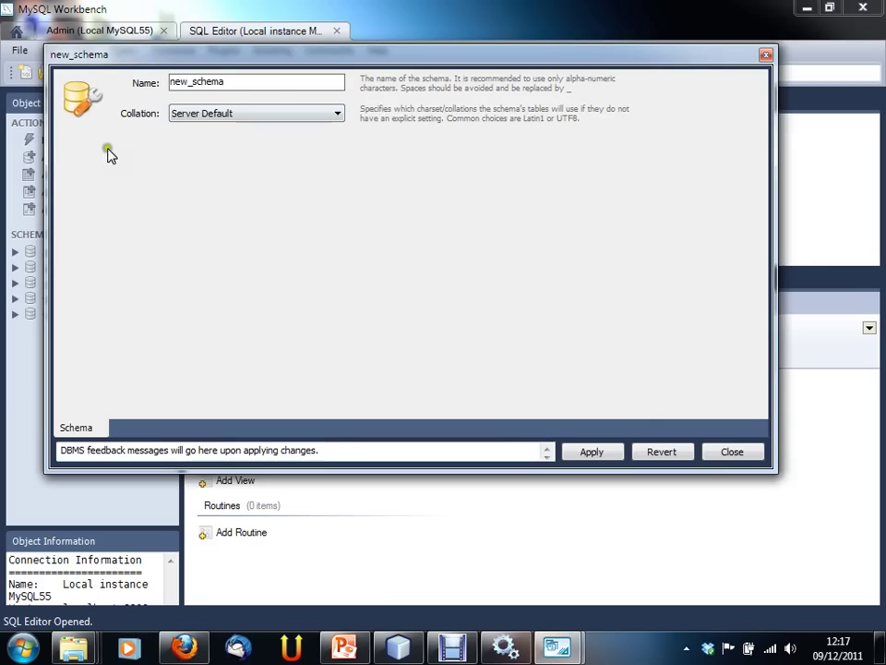
double_click(272, 82)
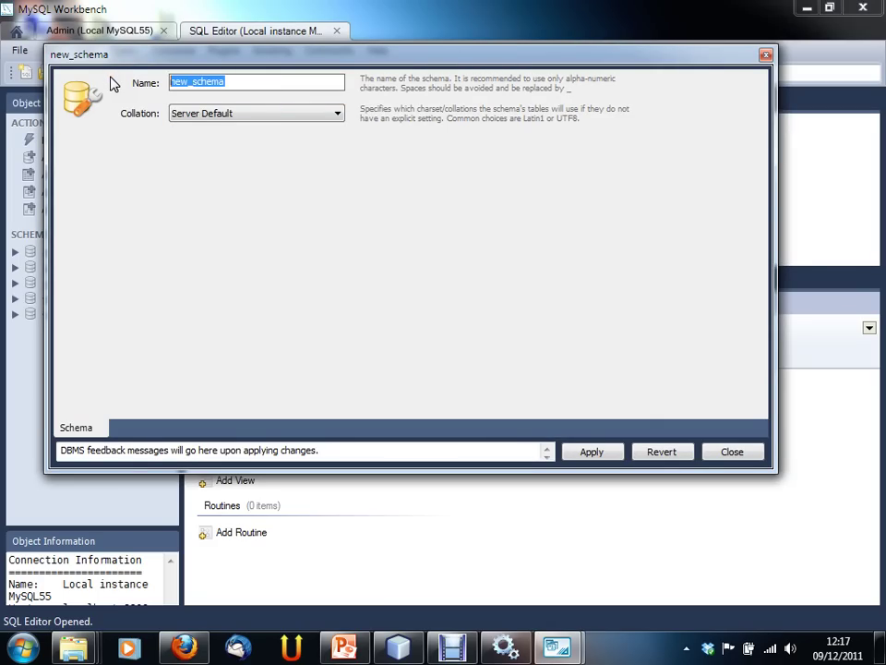
text(spesa)
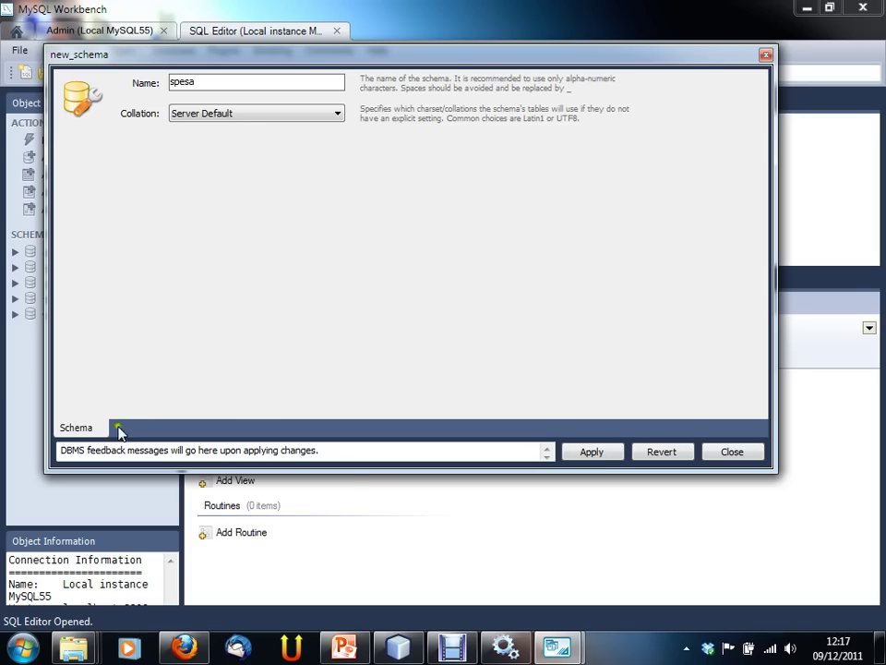
click(593, 453)
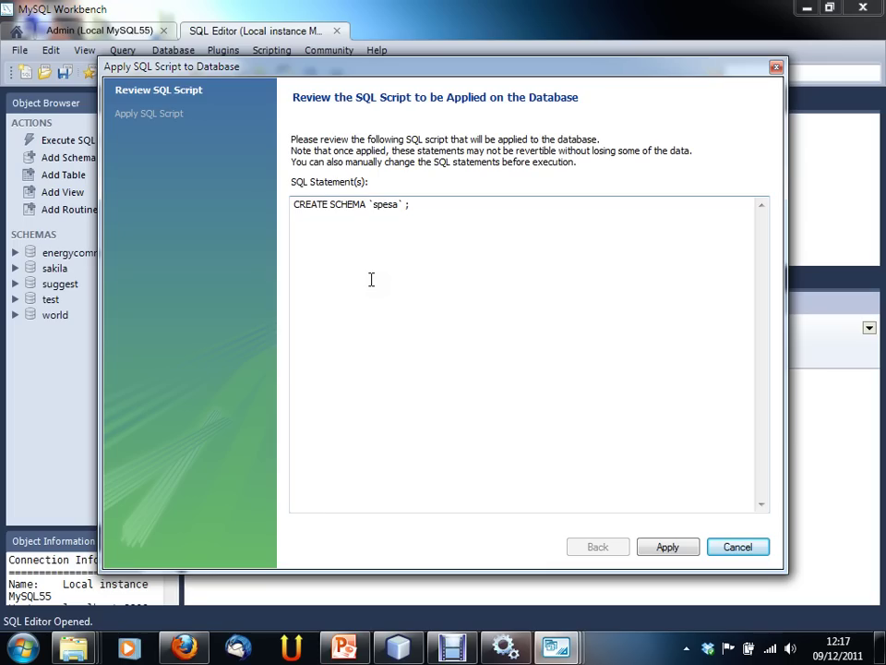
click(668, 546)
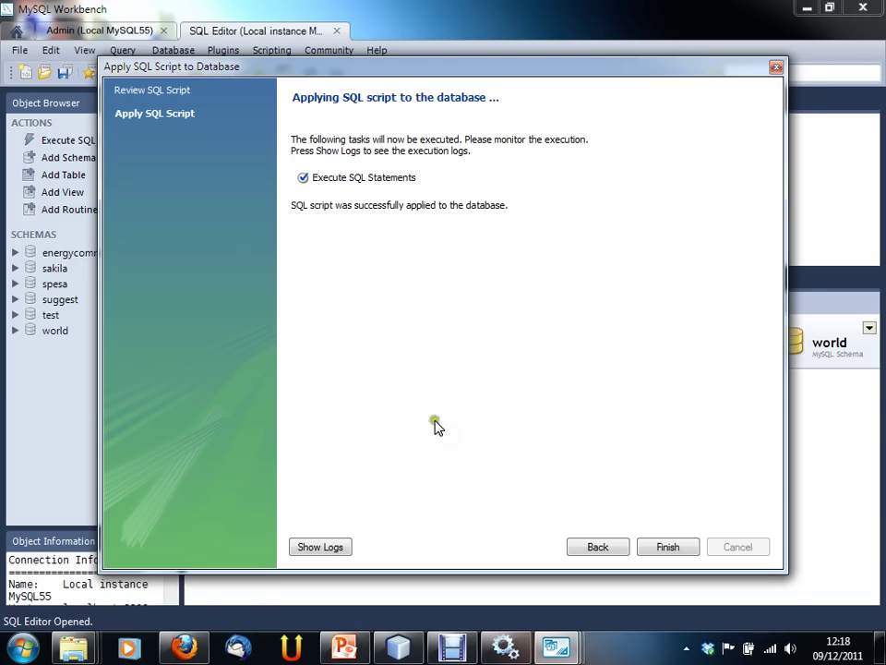
click(655, 549)
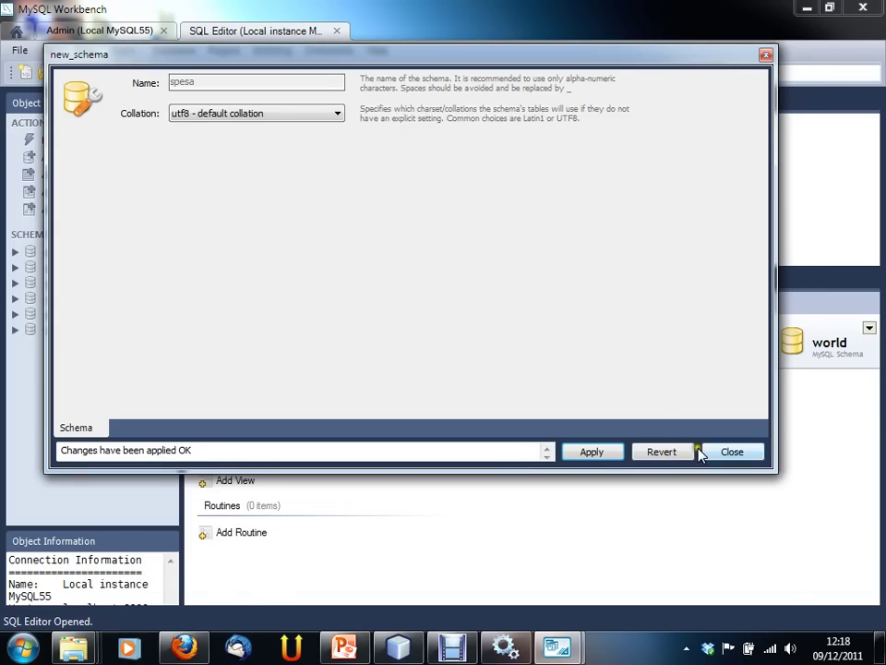
click(724, 451)
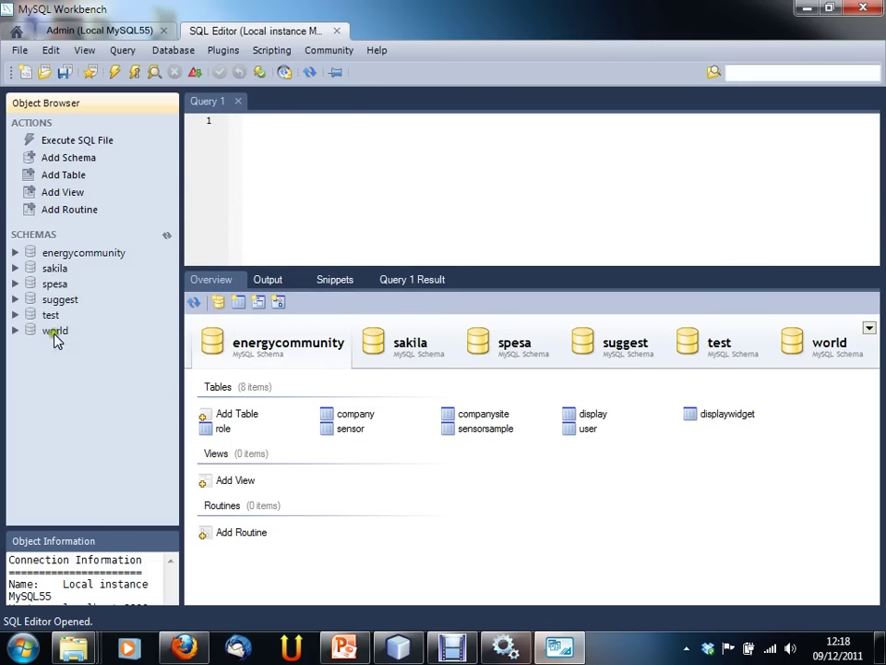
Step: Expand spesa in the Object Browser and show its overview of 0 tables, views and routines
click(55, 285)
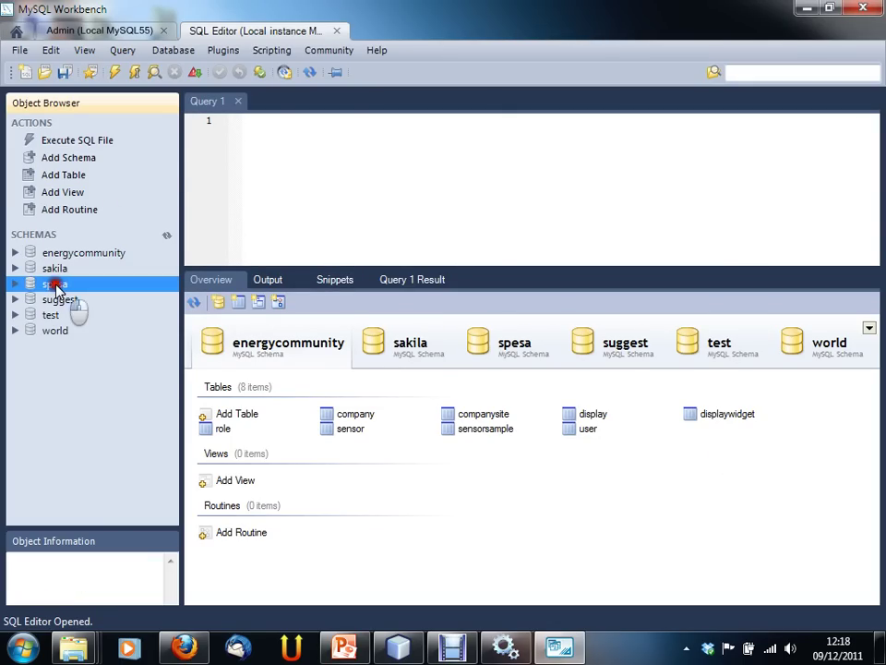
click(16, 284)
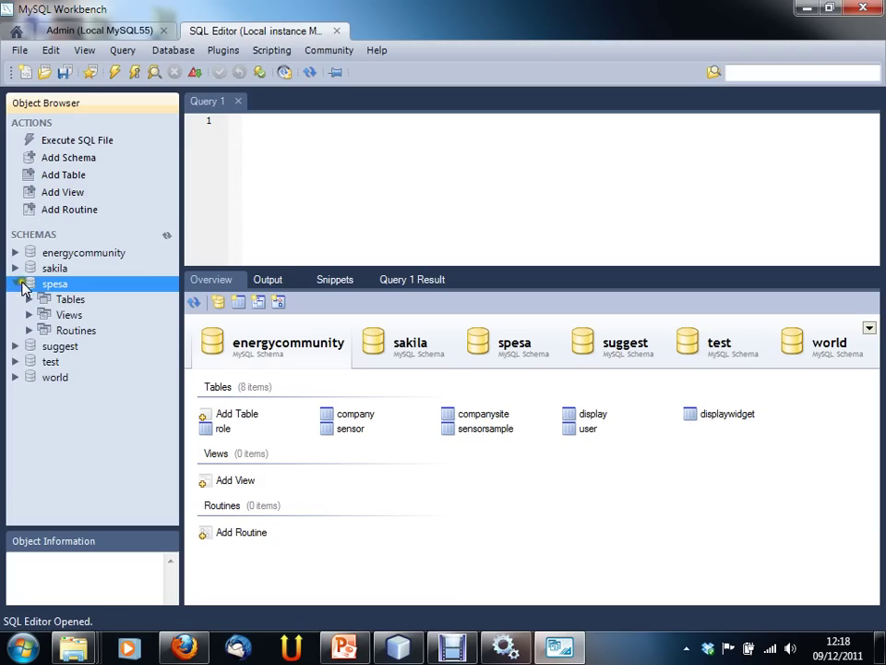
click(67, 300)
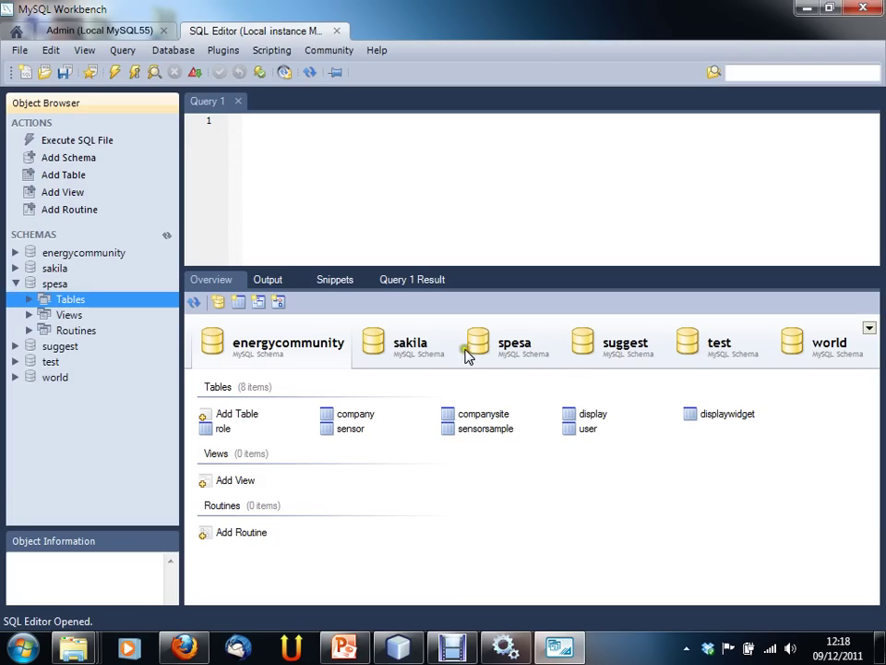
click(518, 344)
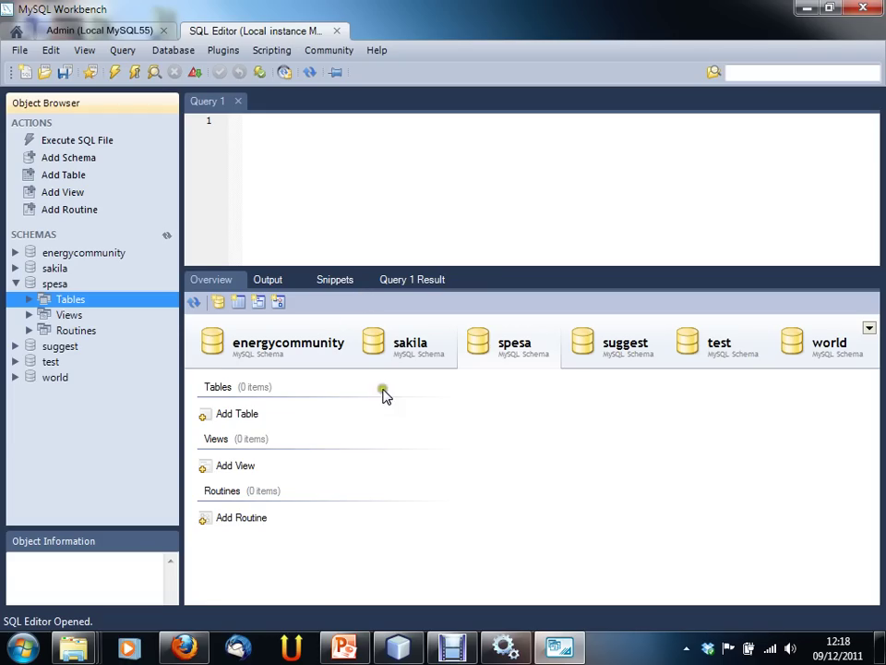
click(243, 416)
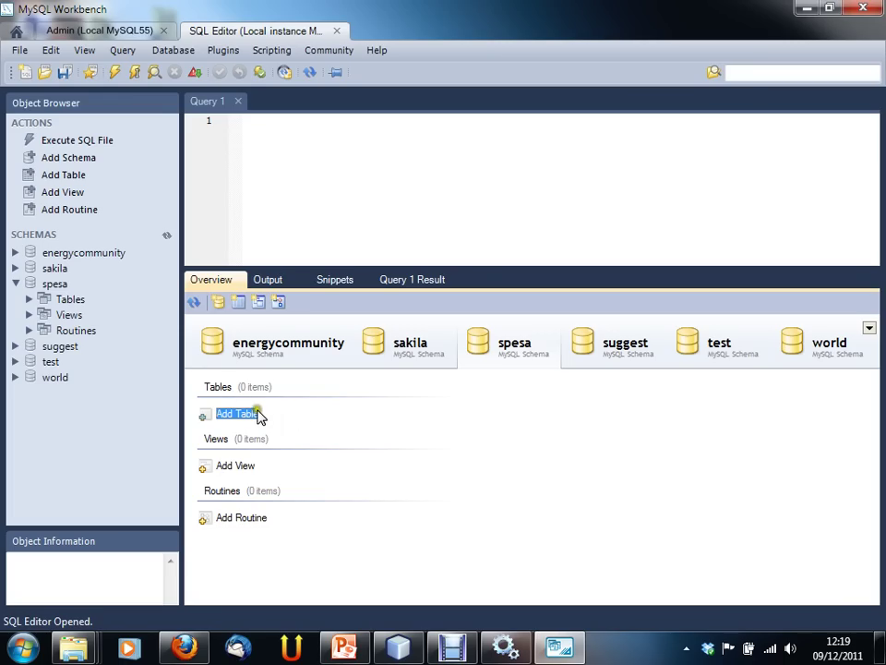
Step: Create a new table in the spesa schema named 'lista'
click(245, 417)
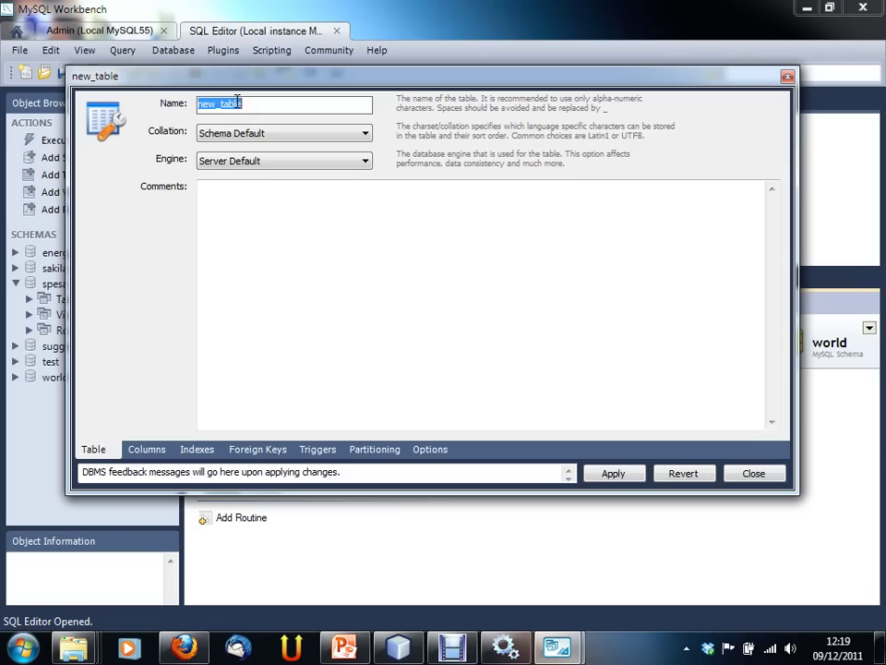
text(se)
key(BackSpace)
key(BackSpace)
text(lista)
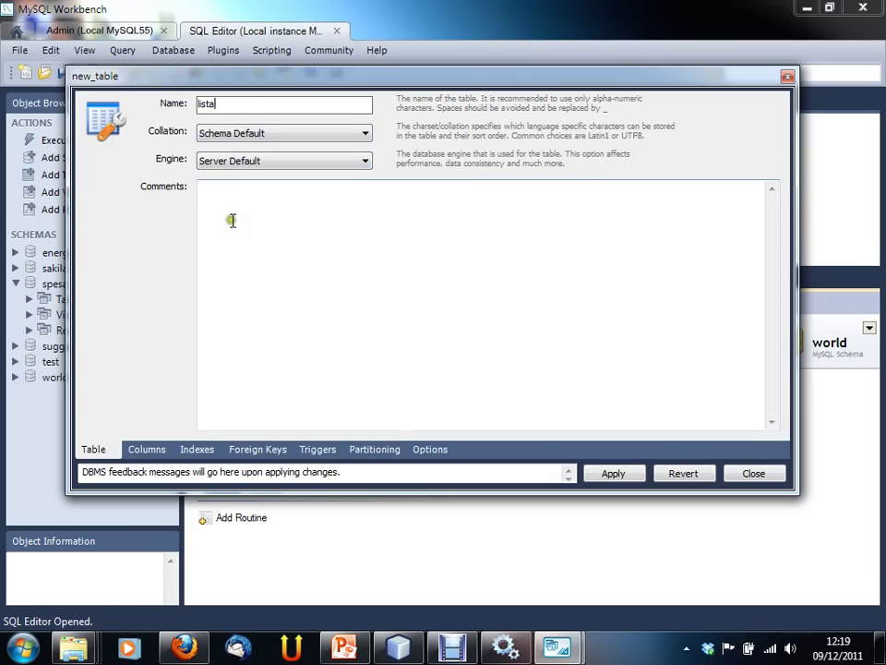
click(296, 233)
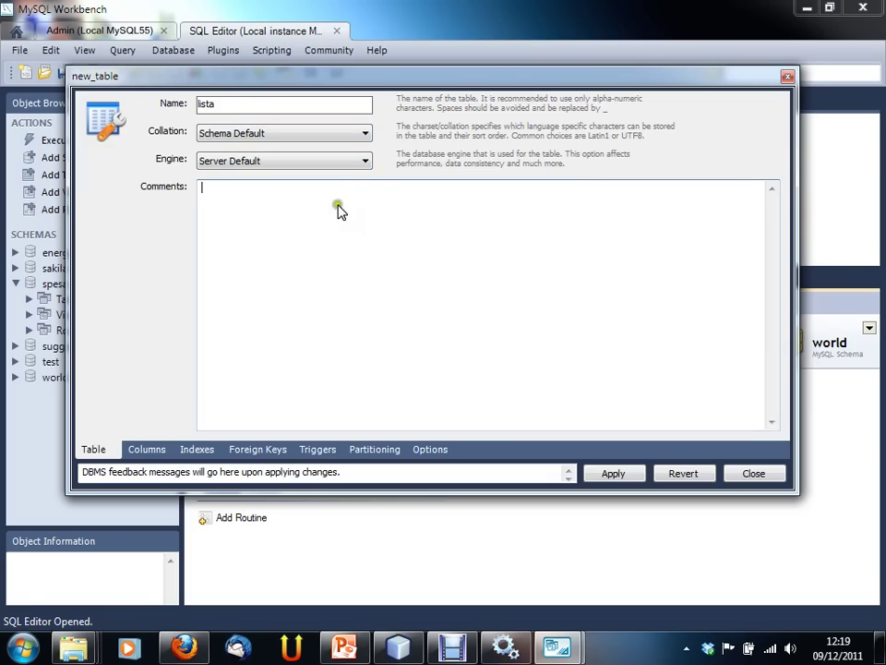
Step: Review the storage engine list and keep Server Default for lista
click(365, 163)
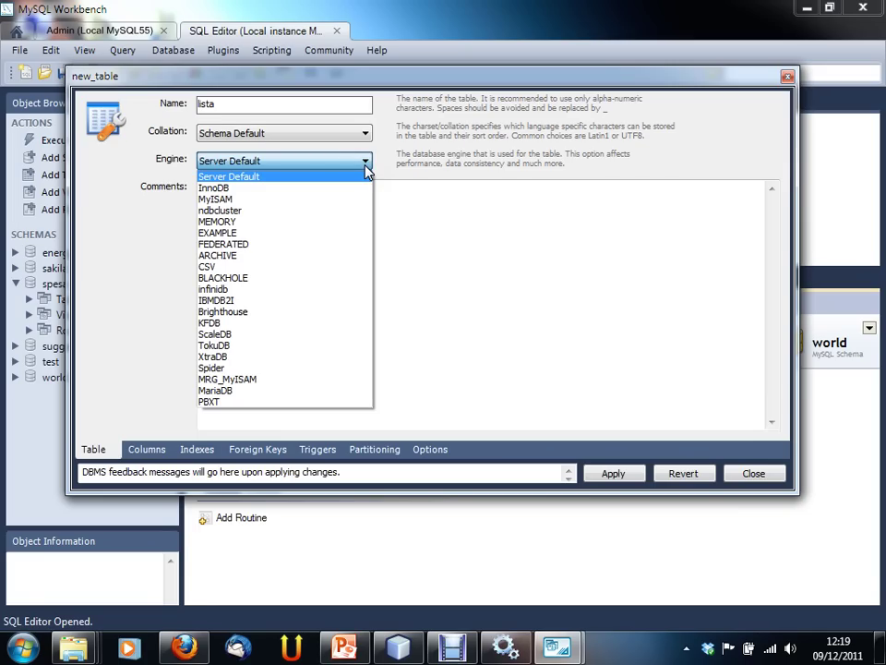
click(365, 163)
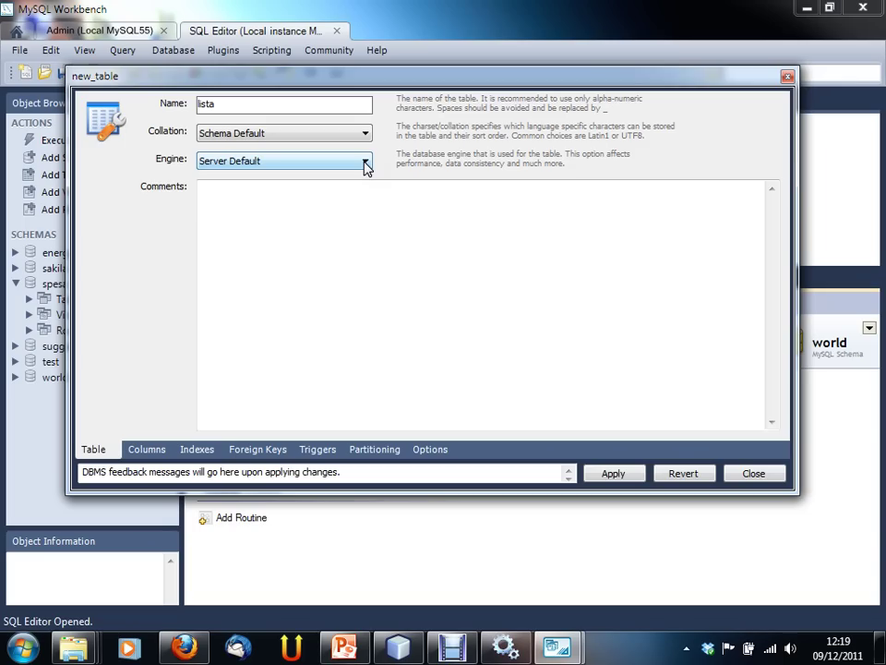
click(366, 163)
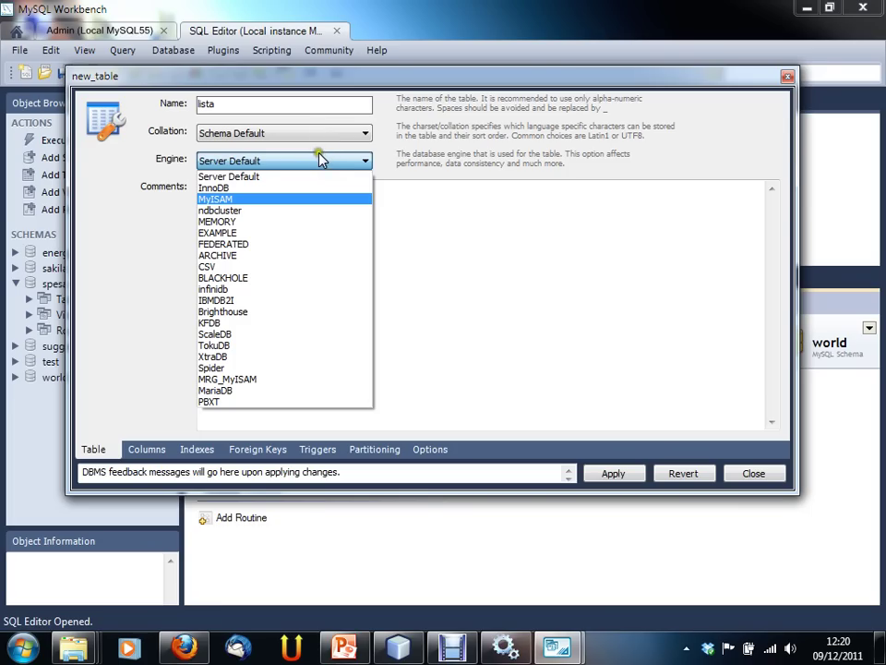
click(321, 161)
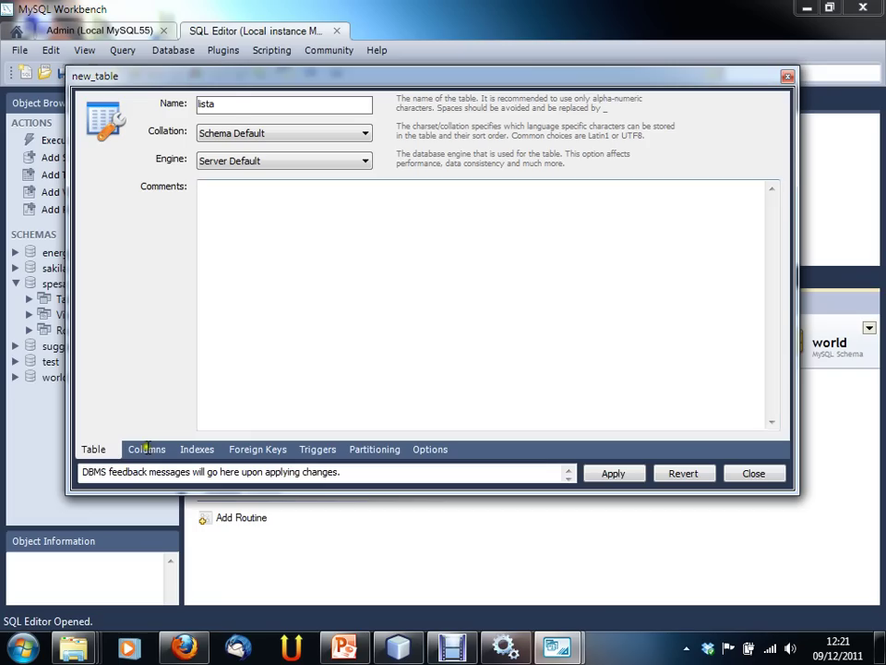
Step: Browse lista's Columns, Indexes, Foreign Keys, Triggers, Partitioning and Options tabs
click(164, 104)
click(344, 277)
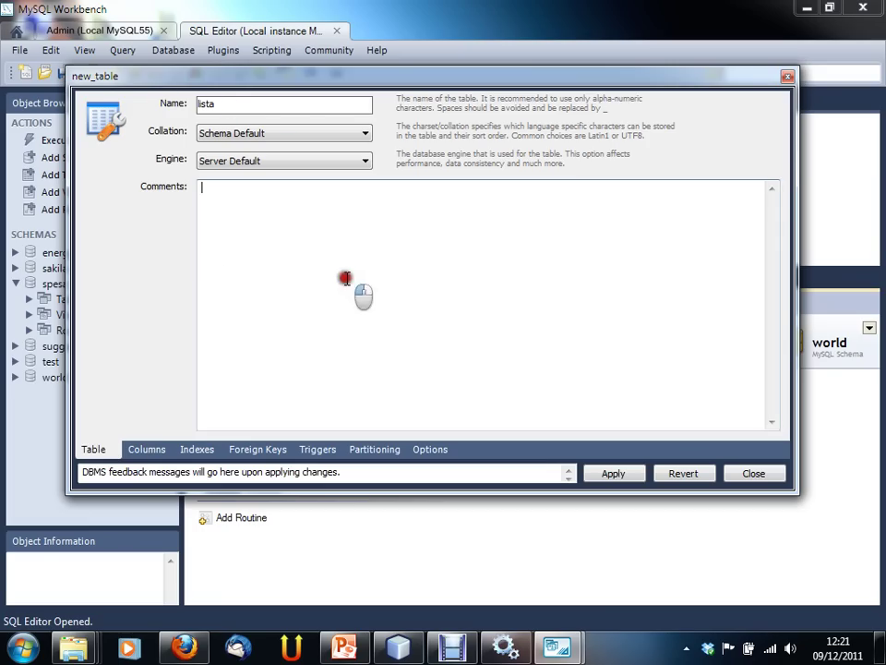
click(147, 449)
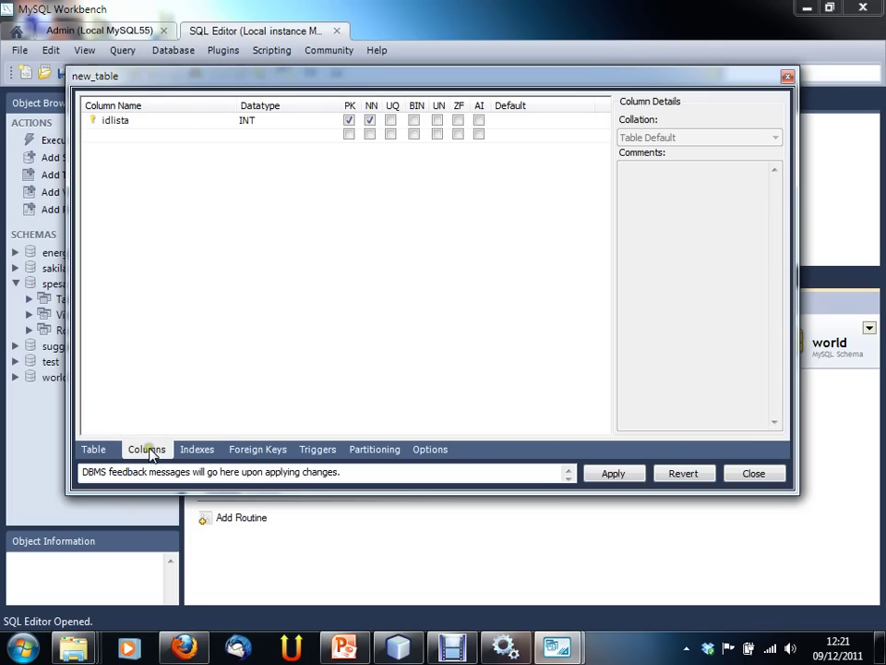
click(197, 449)
click(258, 450)
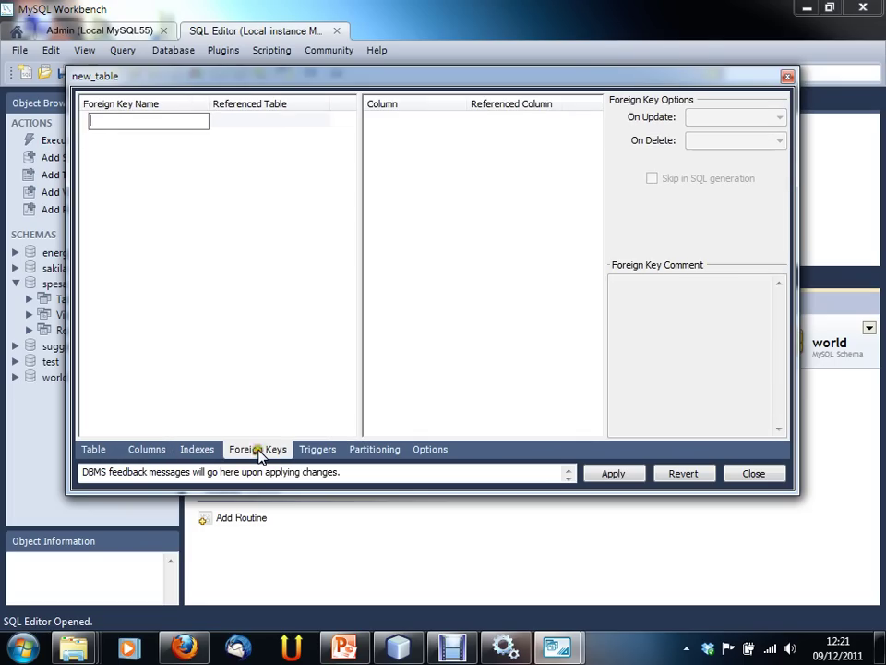
click(323, 452)
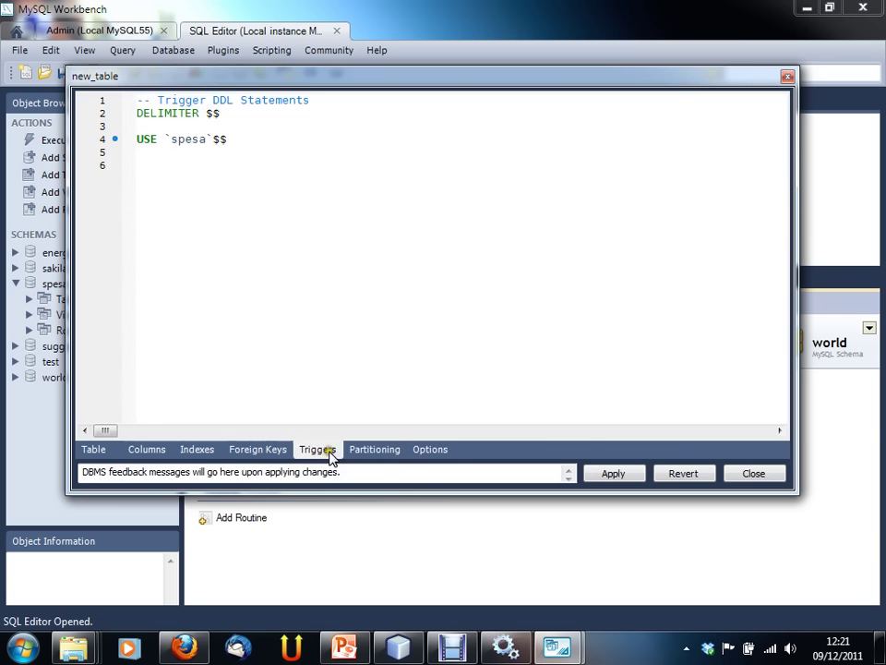
click(434, 451)
click(386, 450)
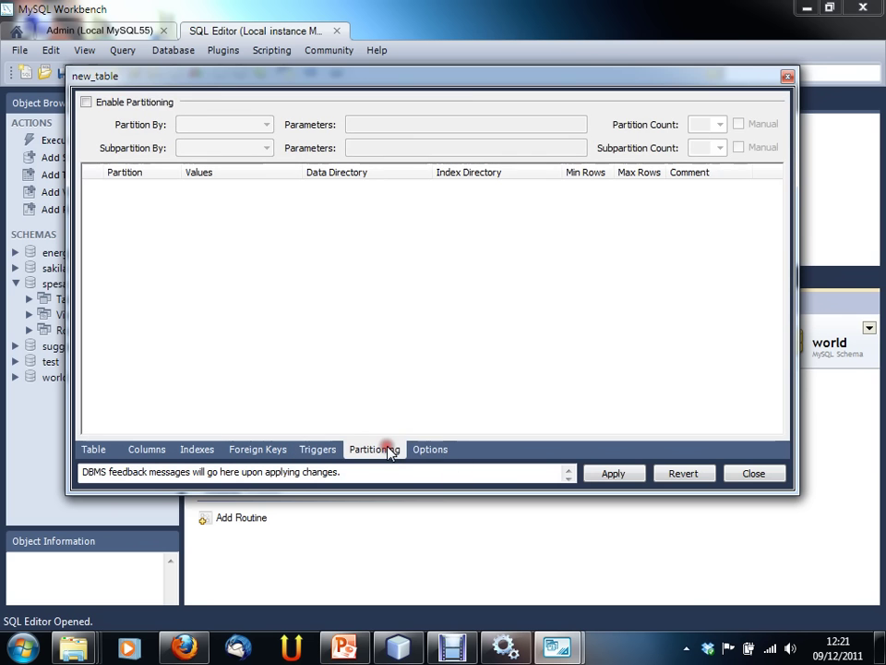
click(420, 450)
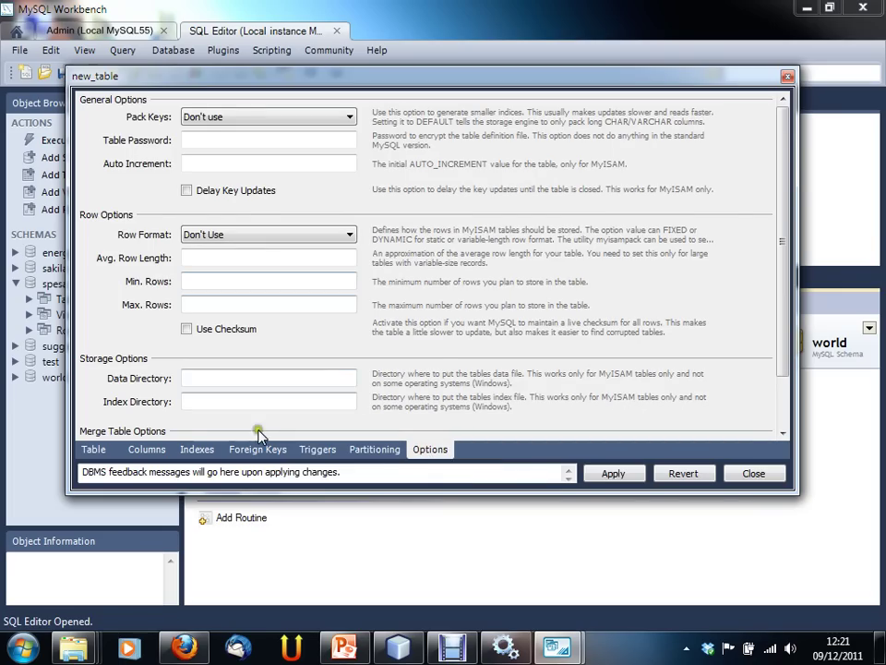
click(148, 451)
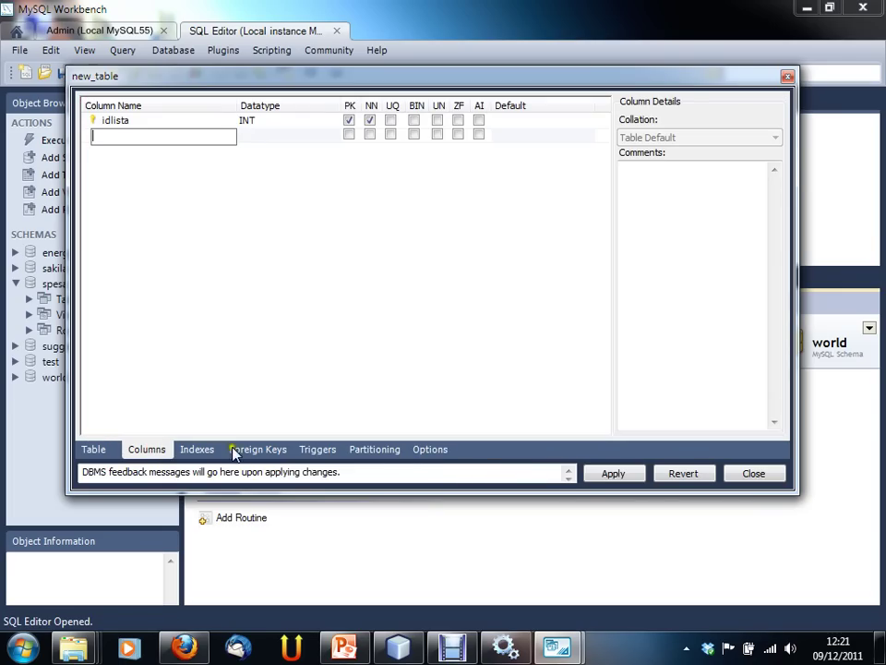
click(242, 449)
Step: Add a second column 'listacol' of type VARCHAR(45), then switch to Firefox
click(162, 450)
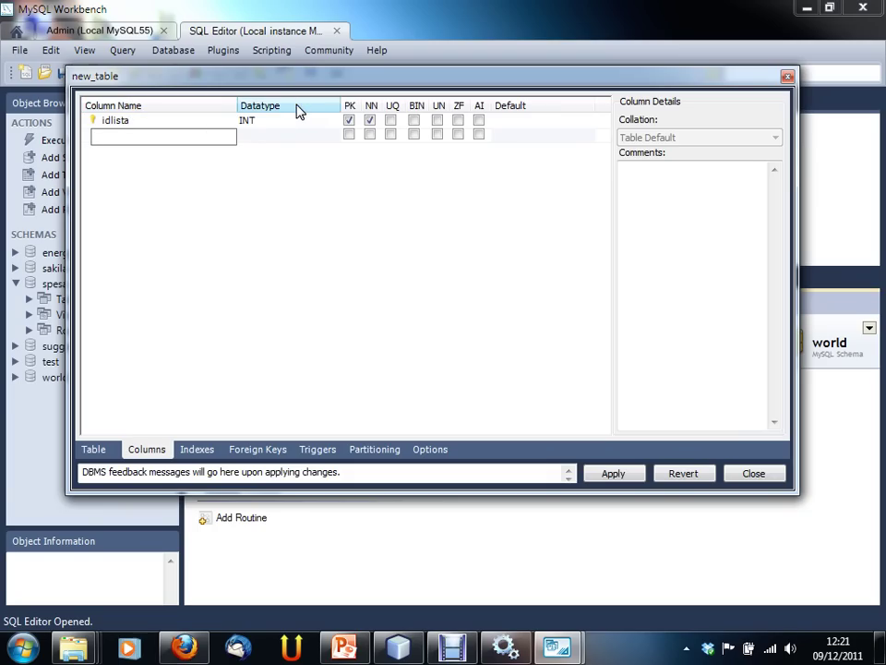
click(303, 137)
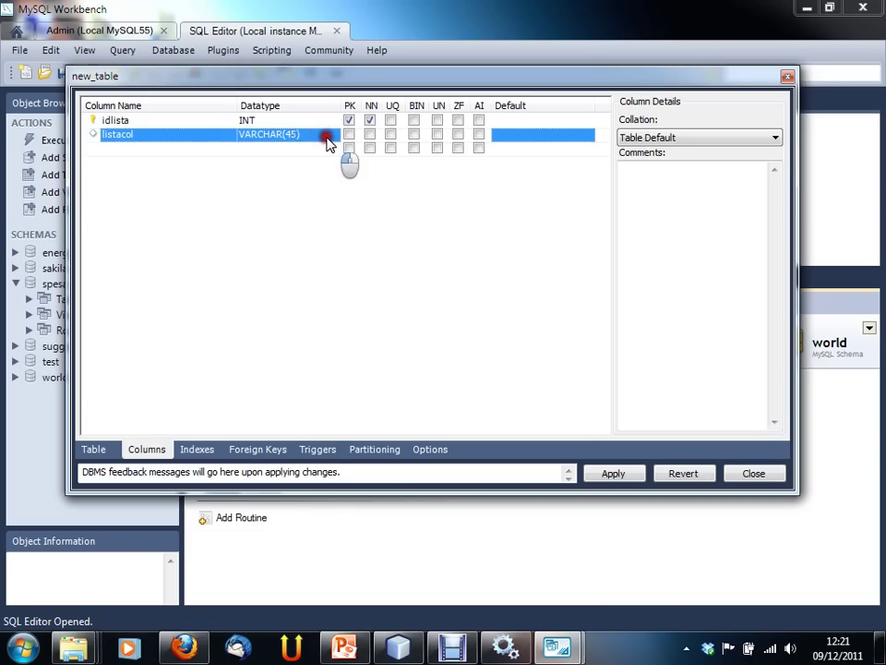
click(328, 138)
click(333, 135)
drag(336, 177, 350, 157)
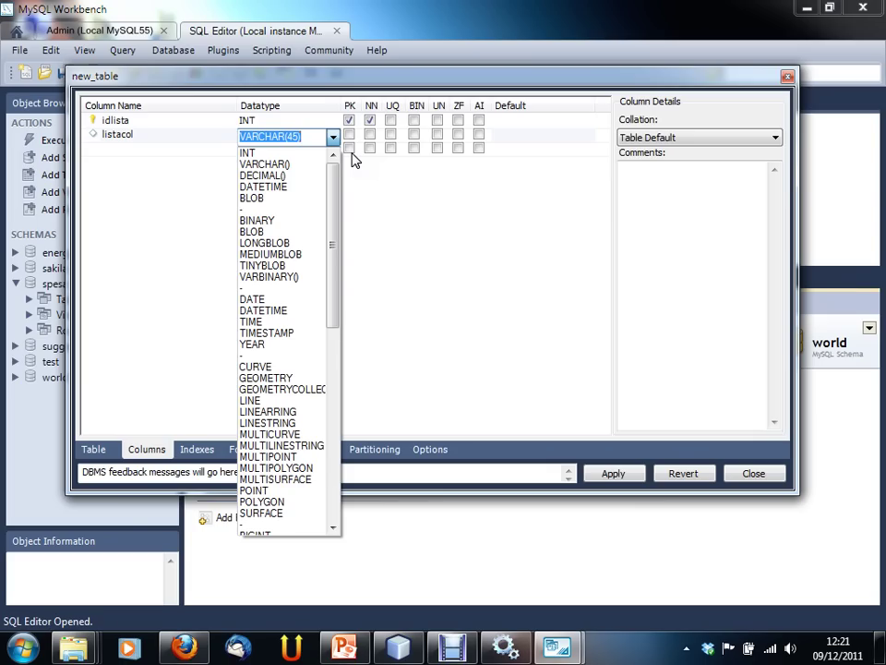
mouse_move(336, 184)
mouse_down()
mouse_move(338, 382)
mouse_move(351, 218)
mouse_move(368, 156)
mouse_up()
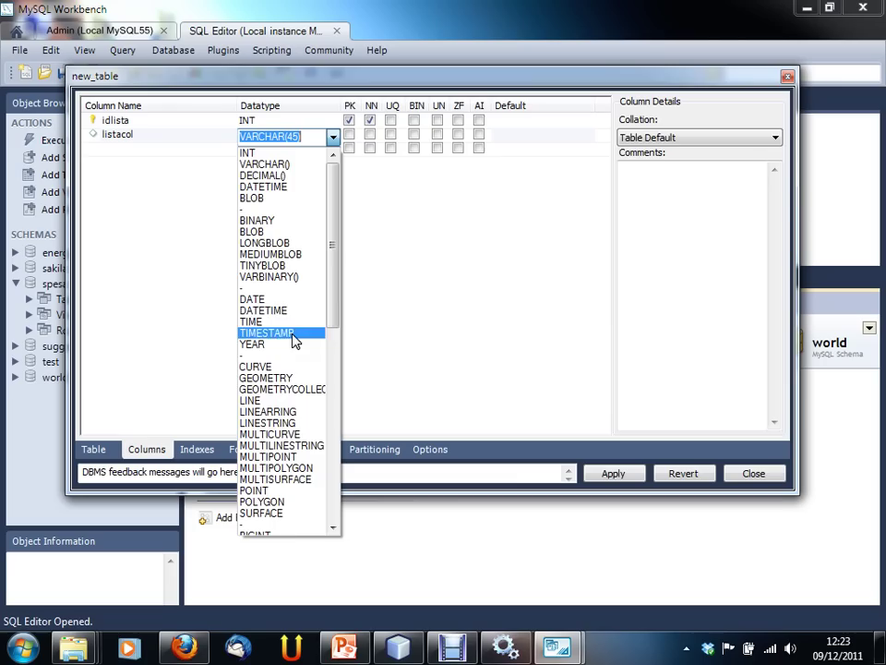
scroll(331, 332, down, 4)
scroll(333, 347, up, 4)
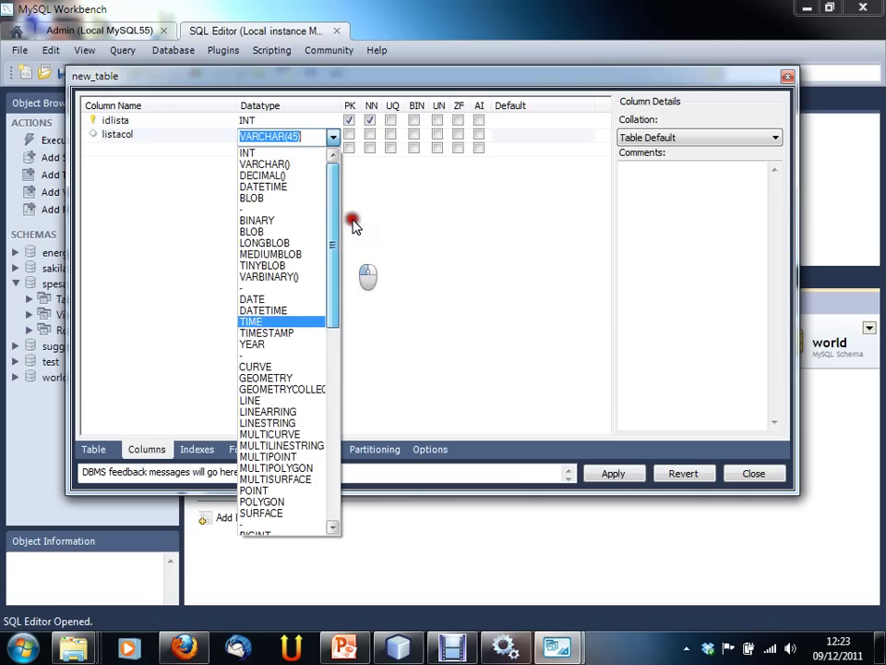
click(333, 136)
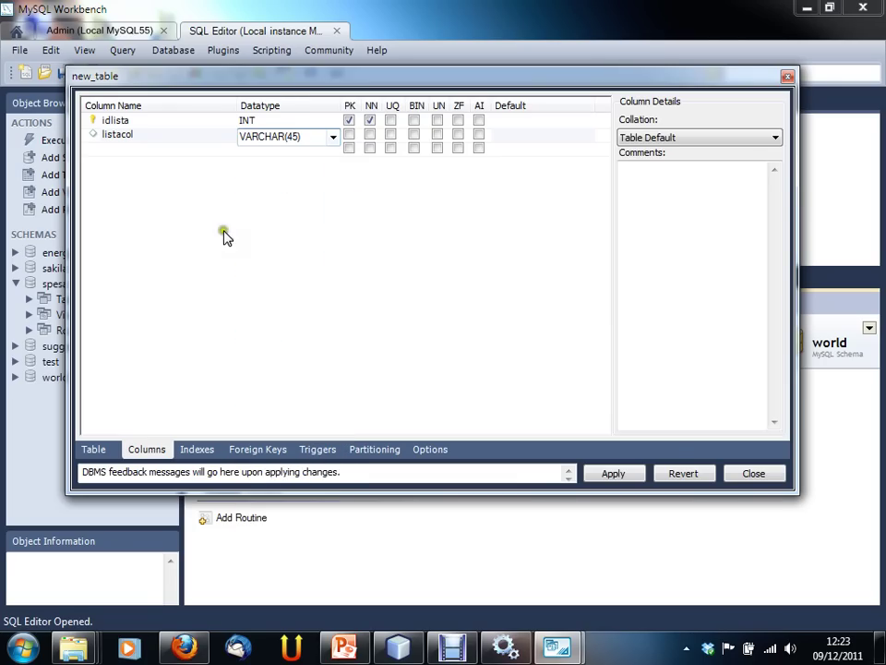
key(alt+Tab)
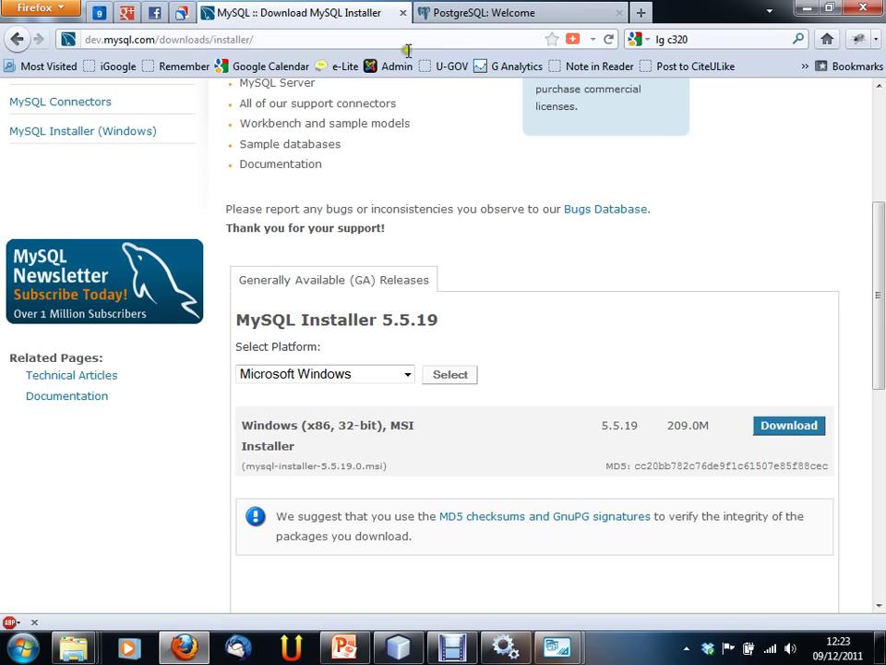
Step: Go from the MySQL Installer download page to the MySQL Documentation pages
scroll(444, 140, up, 4)
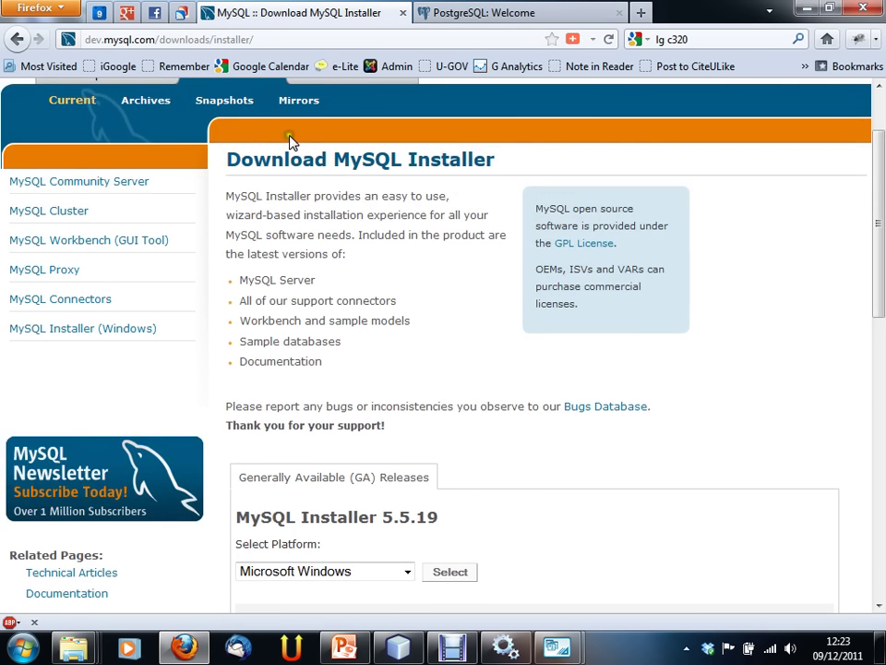
scroll(231, 115, up, 2)
click(355, 175)
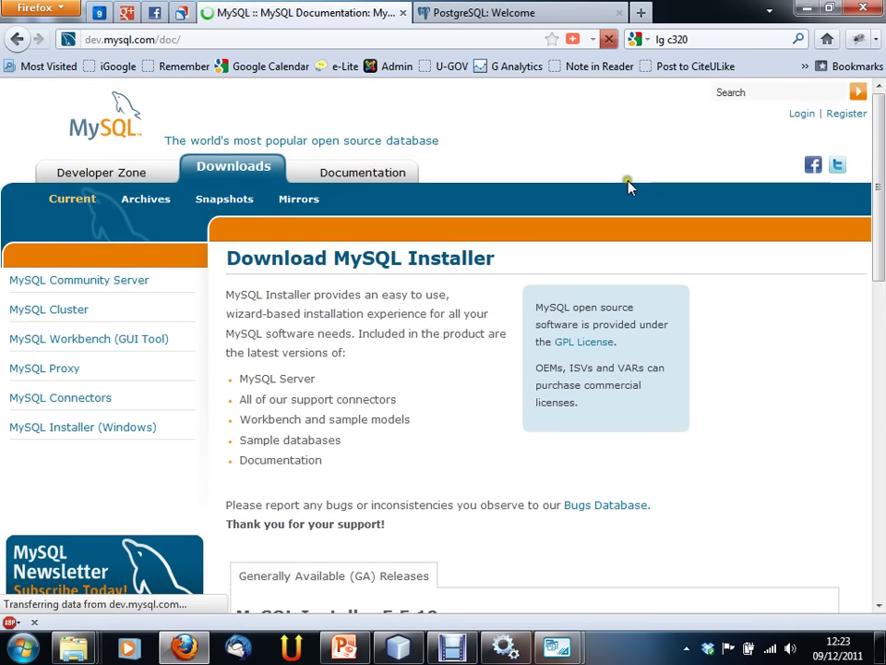
mouse_move(879, 170)
mouse_down()
mouse_move(876, 179)
mouse_move(872, 166)
mouse_move(876, 172)
mouse_up()
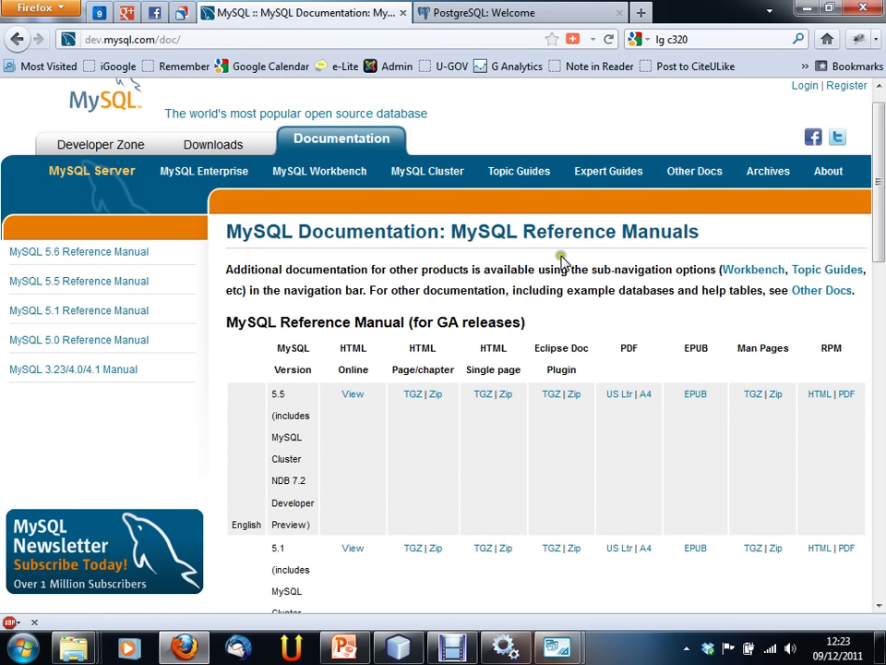
scroll(415, 233, down, 2)
scroll(418, 242, down, 4)
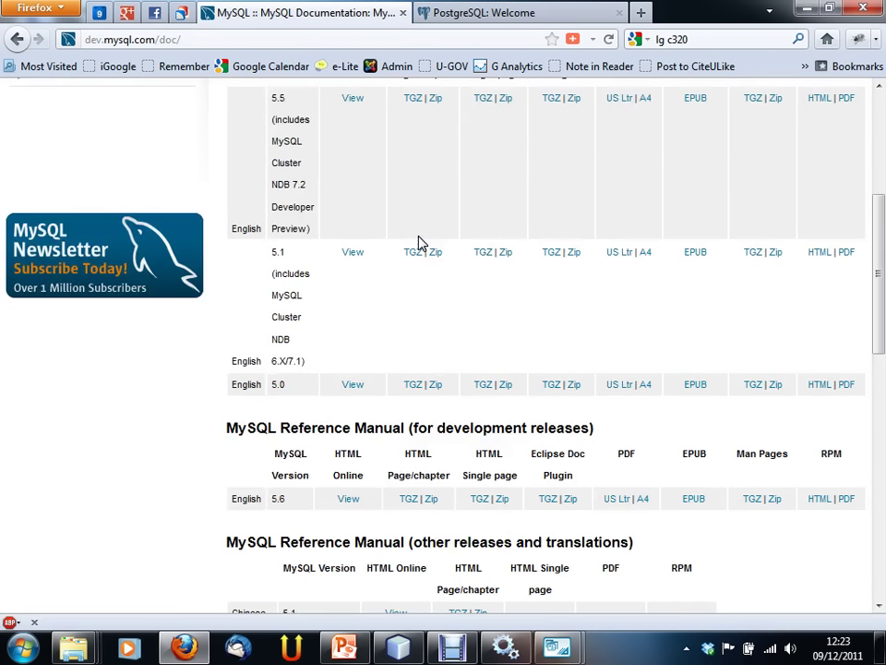
scroll(417, 244, up, 2)
click(417, 233)
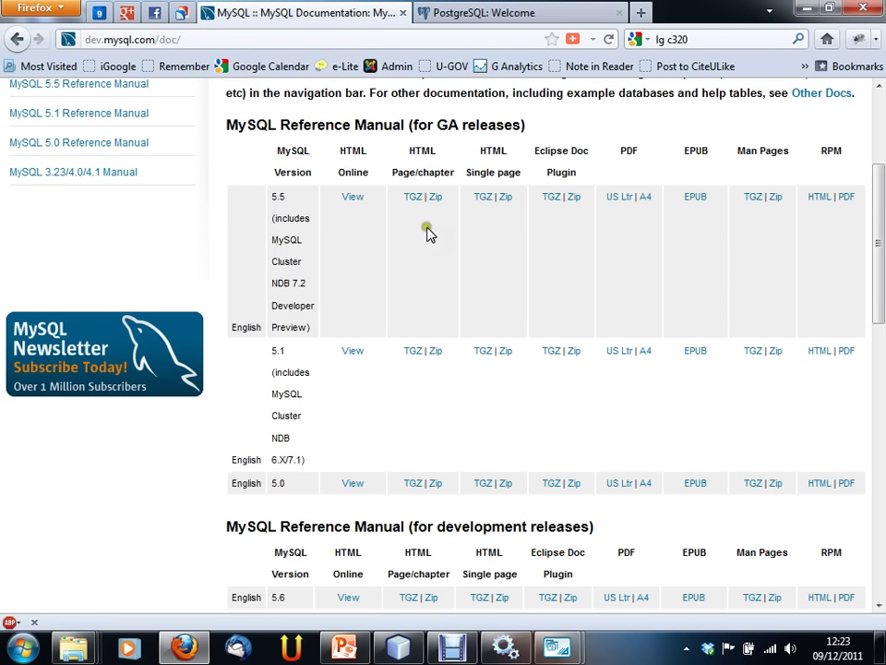
Step: Open the online MySQL 5.5 Reference Manual and reload it
click(359, 200)
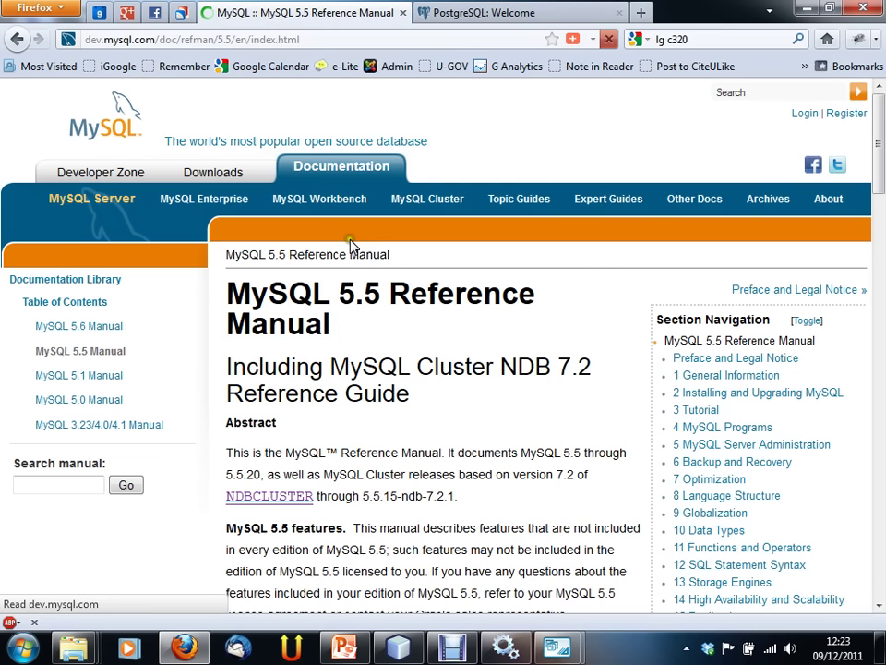
scroll(489, 247, down, 2)
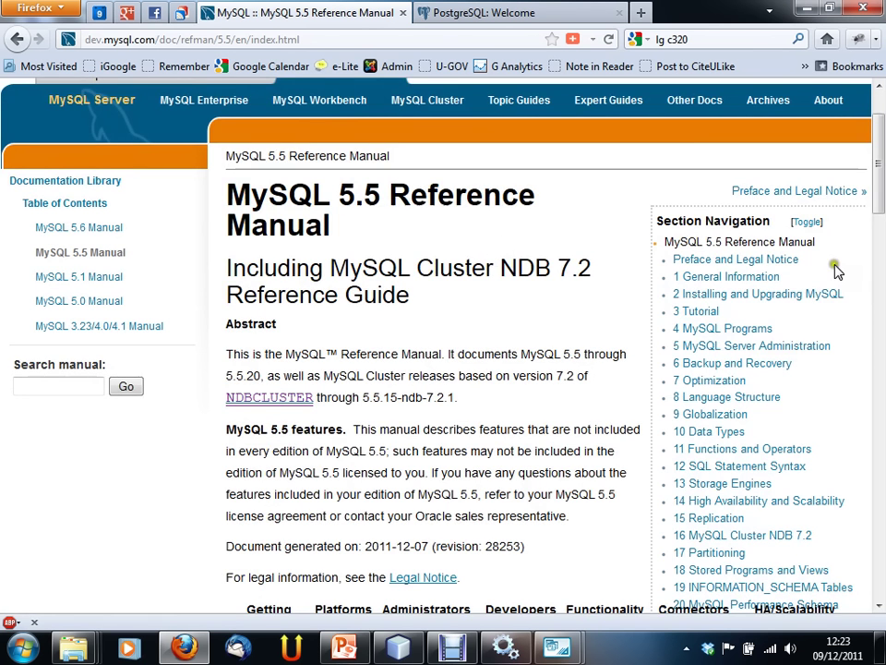
drag(882, 201, 872, 233)
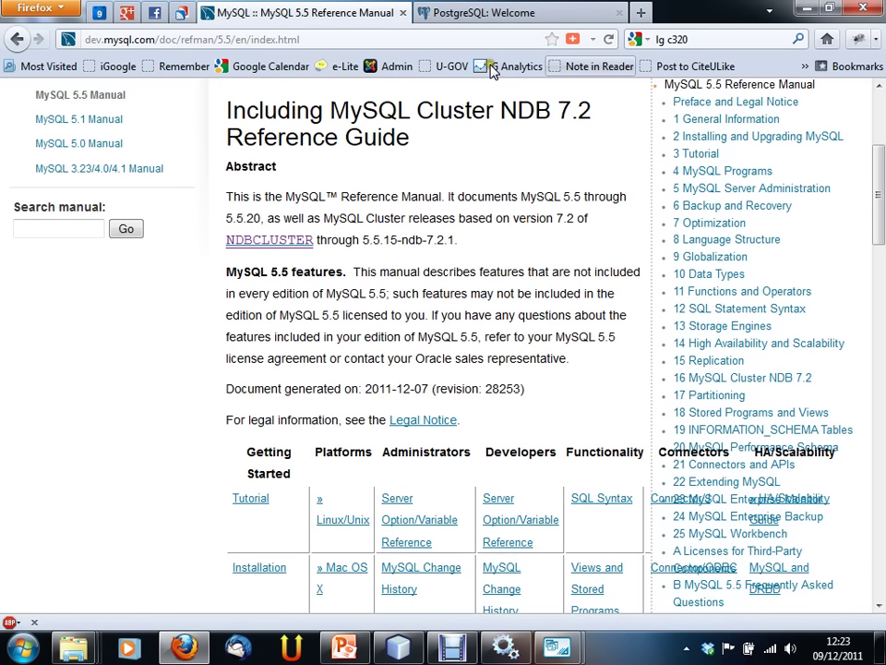
click(607, 40)
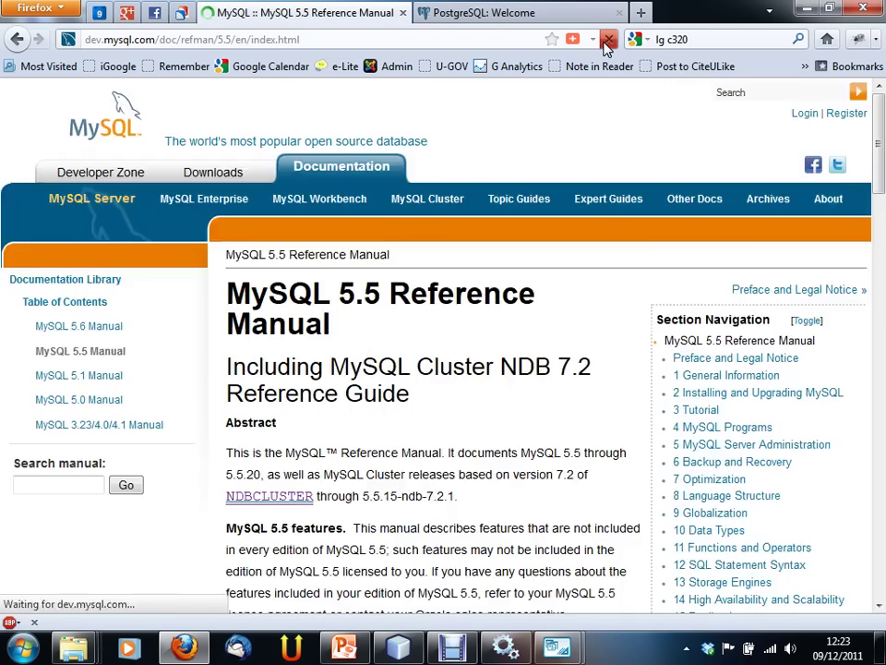
Step: Open the manual's '10 Data Types' chapter from Section Navigation
scroll(436, 224, down, 5)
scroll(736, 235, up, 3)
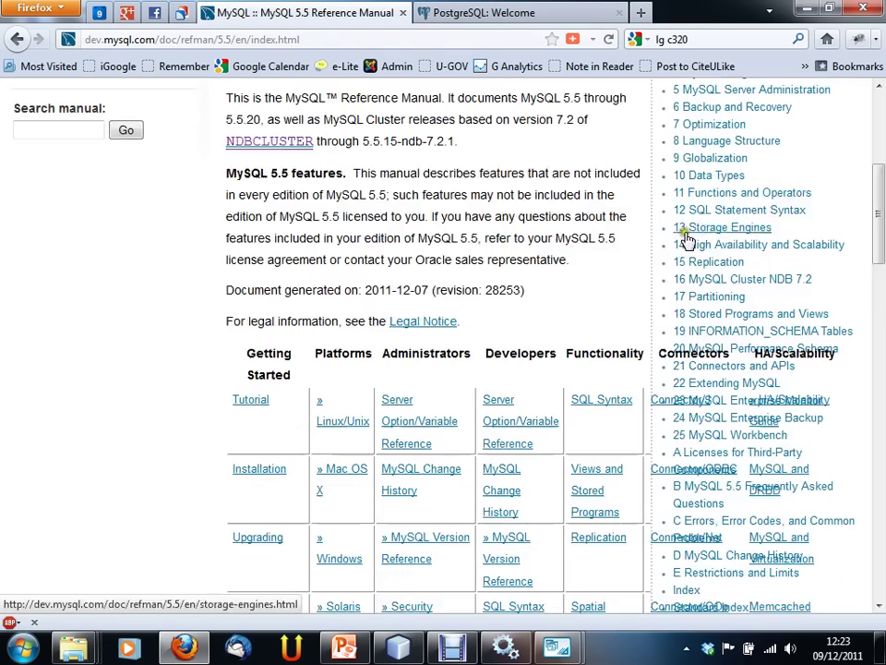
drag(877, 199, 849, 219)
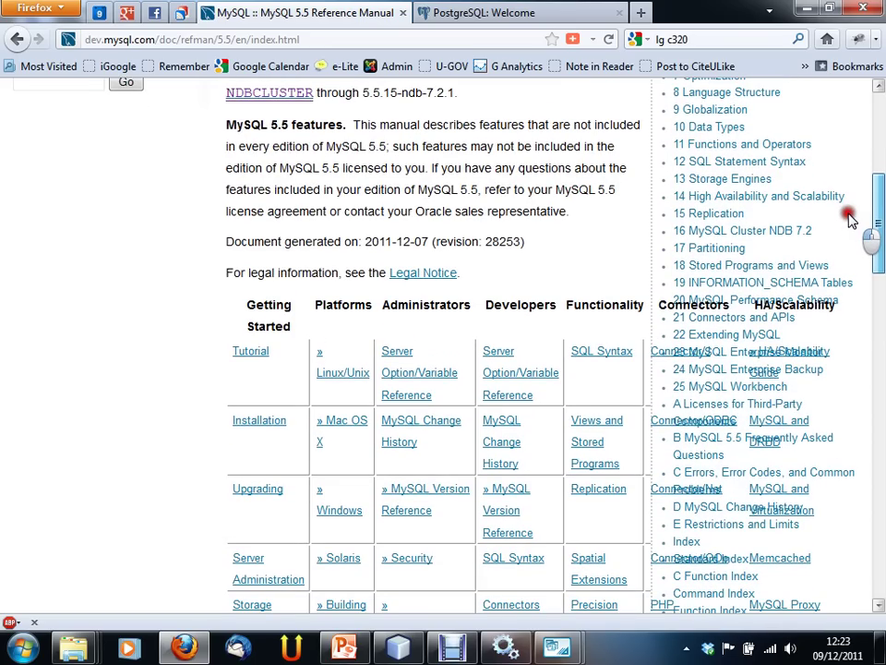
drag(849, 219, 861, 223)
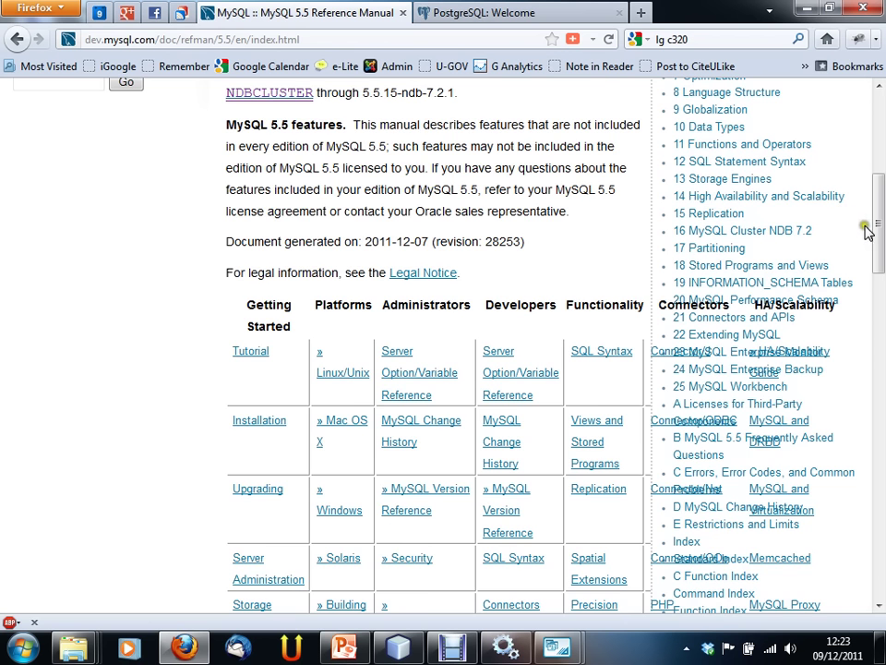
scroll(872, 231, up, 1)
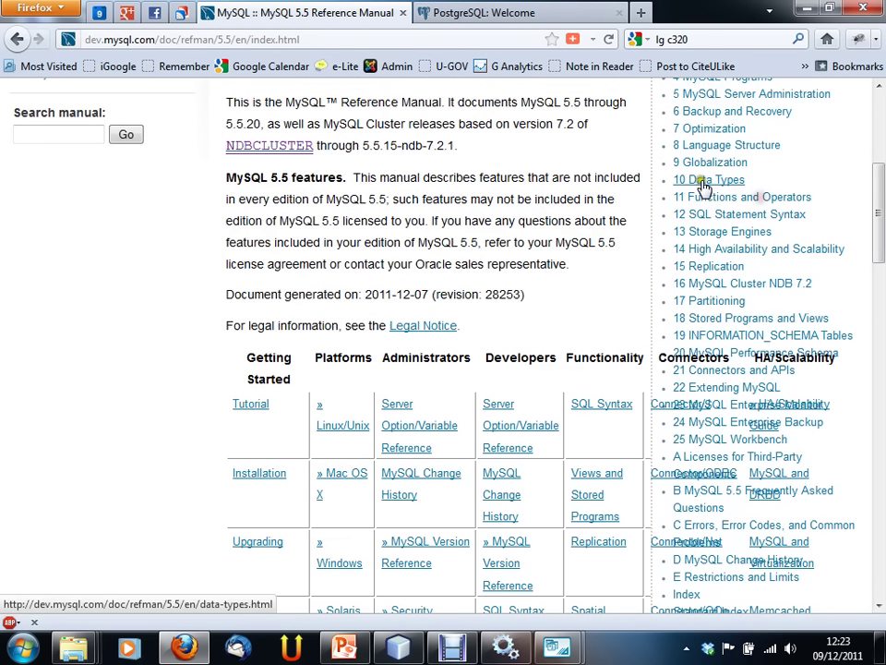
click(703, 182)
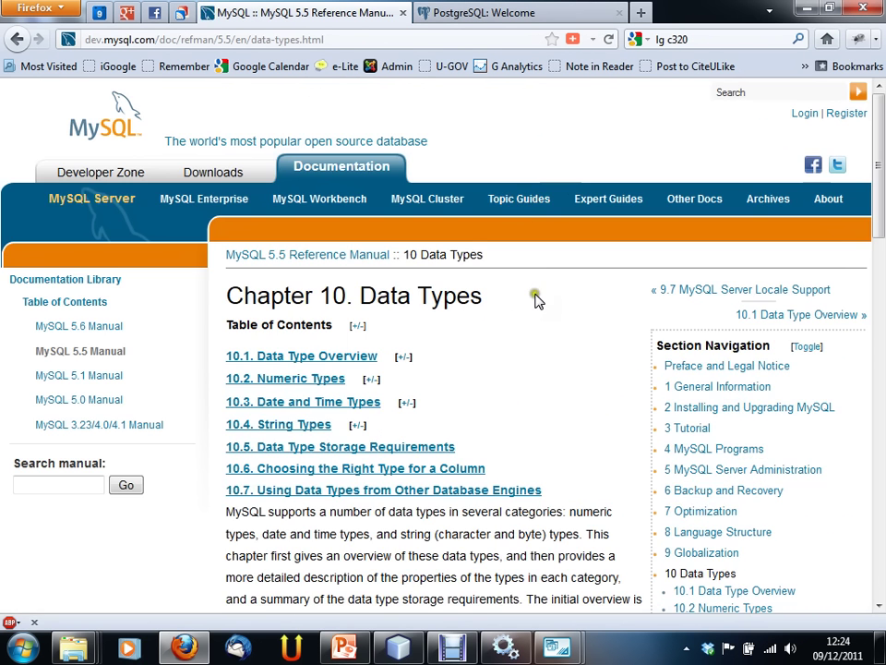
Step: Open the Data Type Overview section, then 10.1.1 Numeric Type Overview
scroll(544, 300, down, 2)
scroll(531, 293, down, 5)
scroll(531, 293, up, 5)
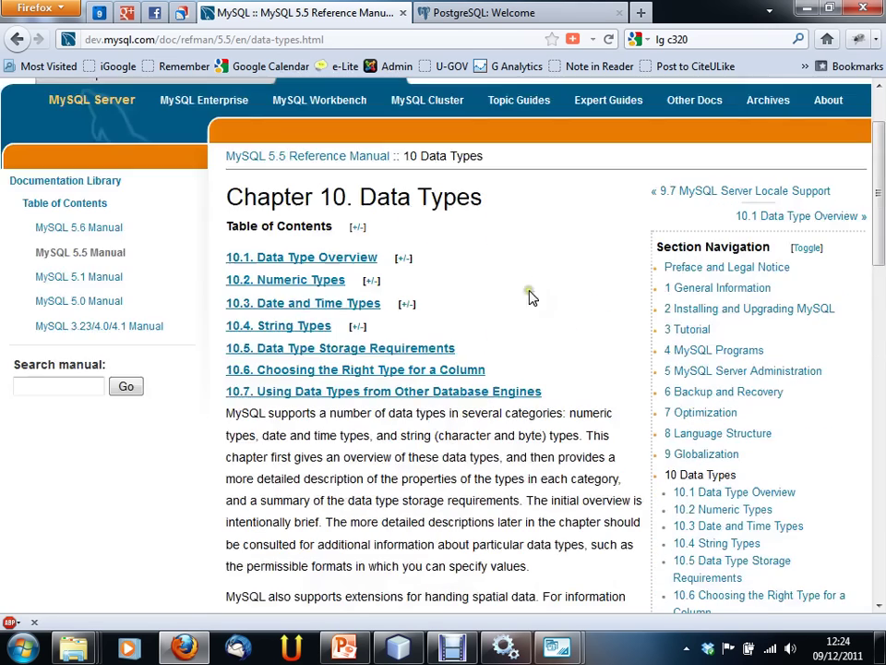
click(343, 258)
scroll(471, 279, down, 2)
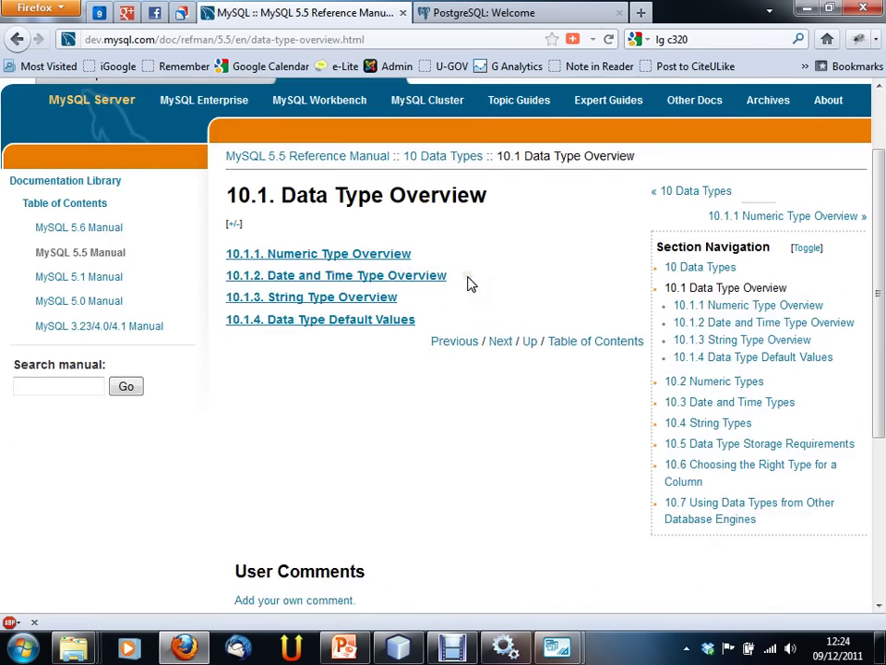
scroll(373, 295, down, 3)
scroll(376, 277, up, 5)
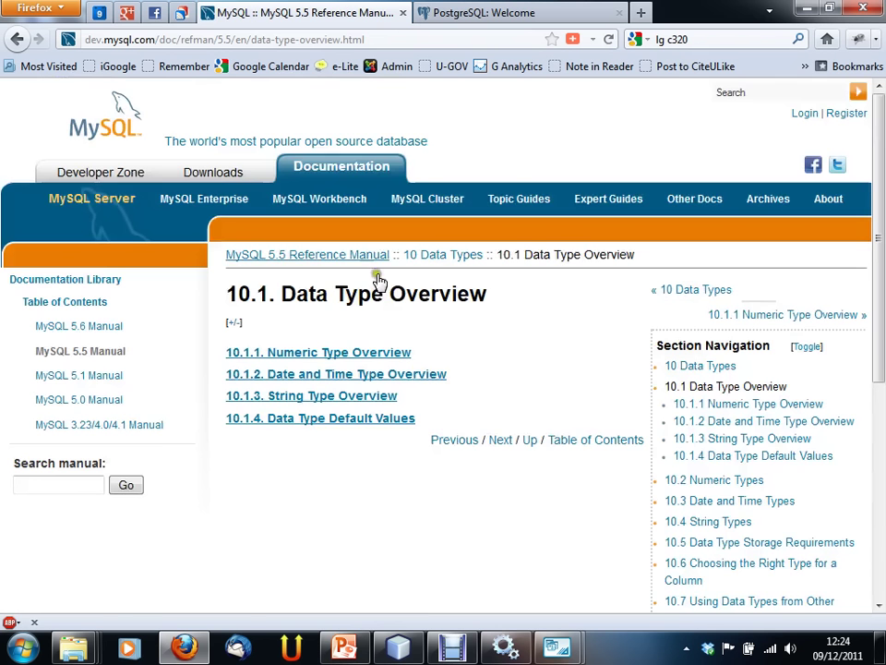
click(350, 353)
Step: Return to the '10 Data Types' chapter through the breadcrumb link
scroll(473, 325, down, 10)
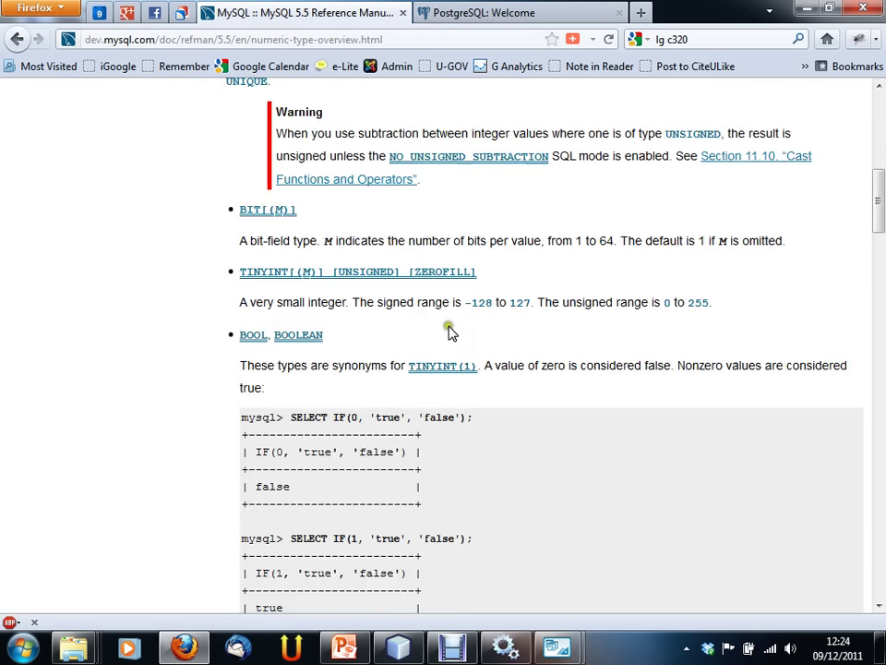
scroll(334, 337, down, 4)
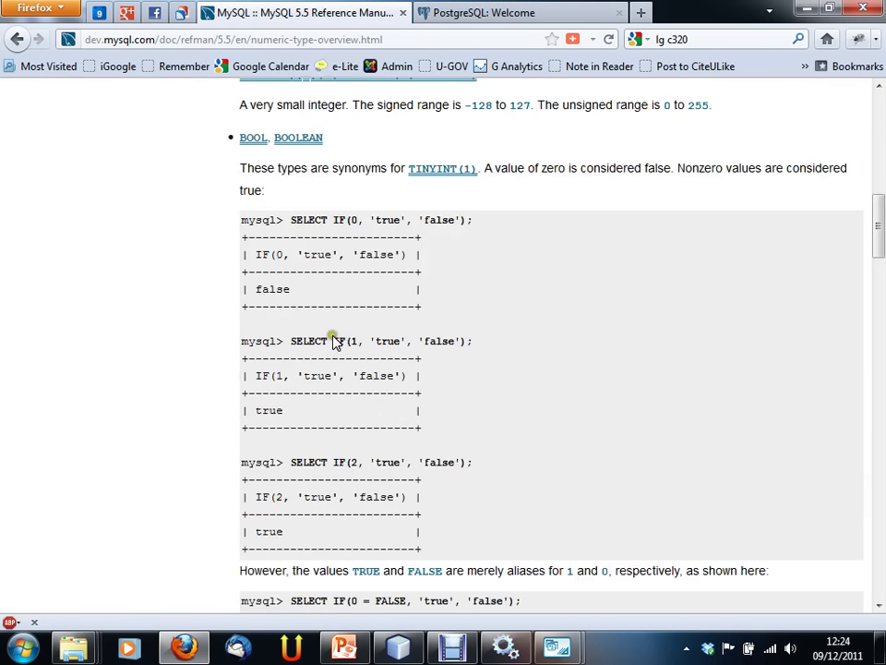
scroll(332, 323, down, 20)
scroll(332, 323, up, 20)
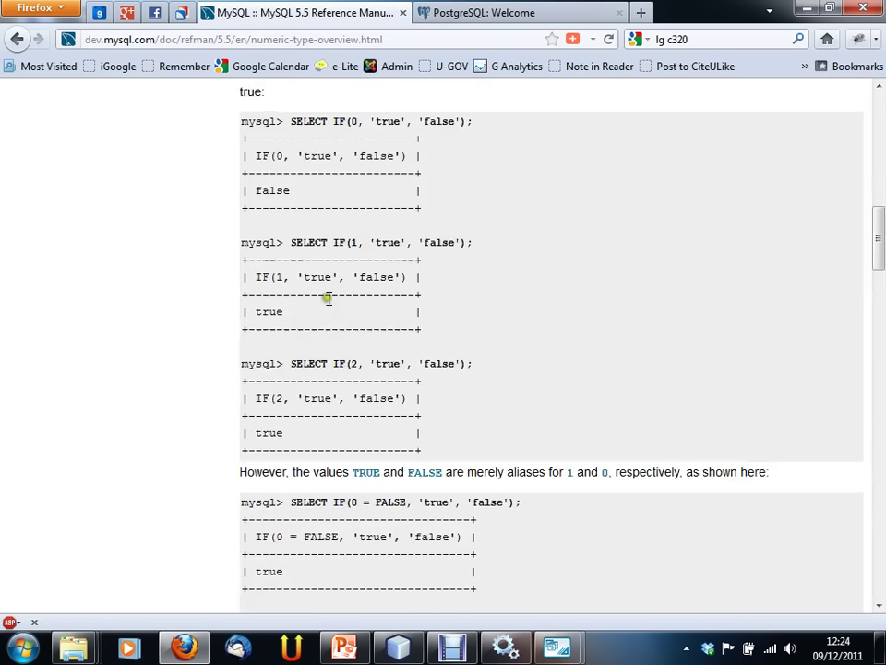
scroll(330, 284, up, 15)
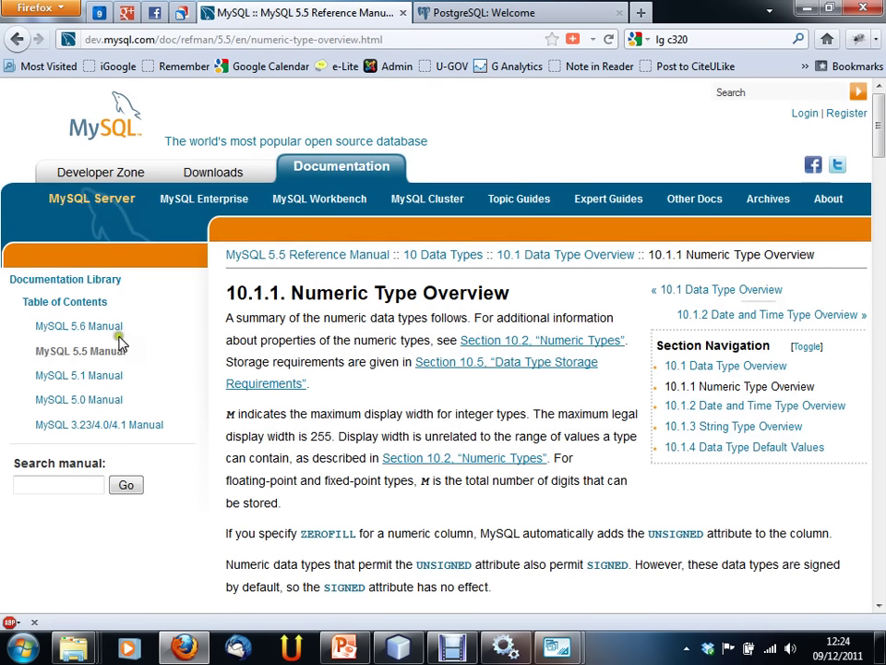
click(453, 259)
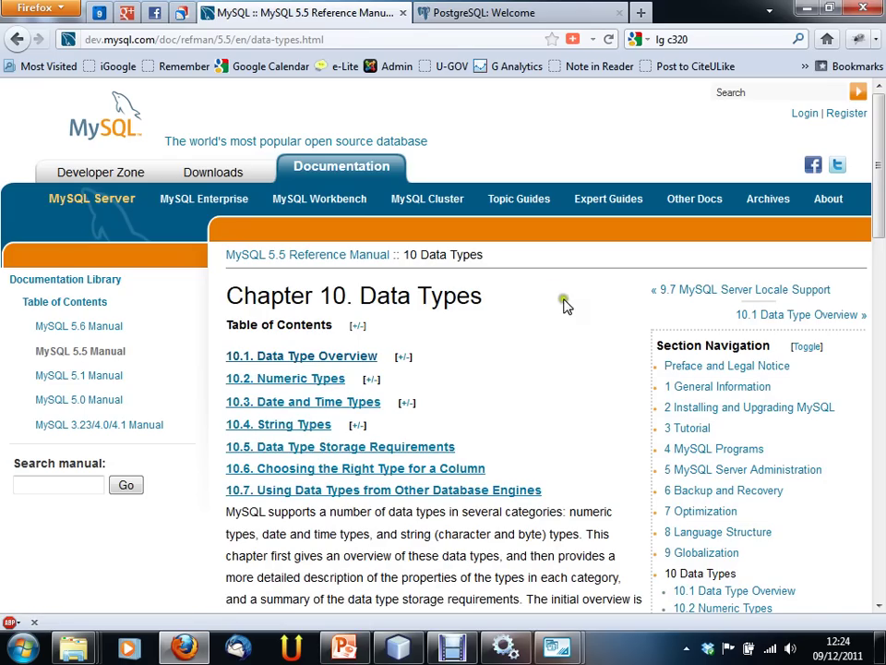
Step: Read the String Types and BLOB/TEXT sections, go back, and return to MySQL Workbench
click(310, 424)
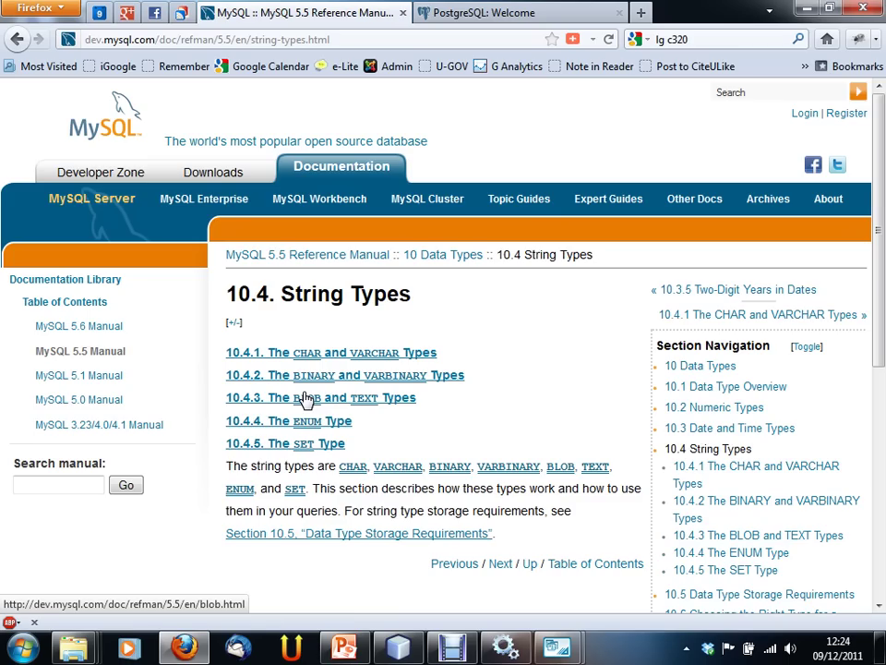
click(295, 404)
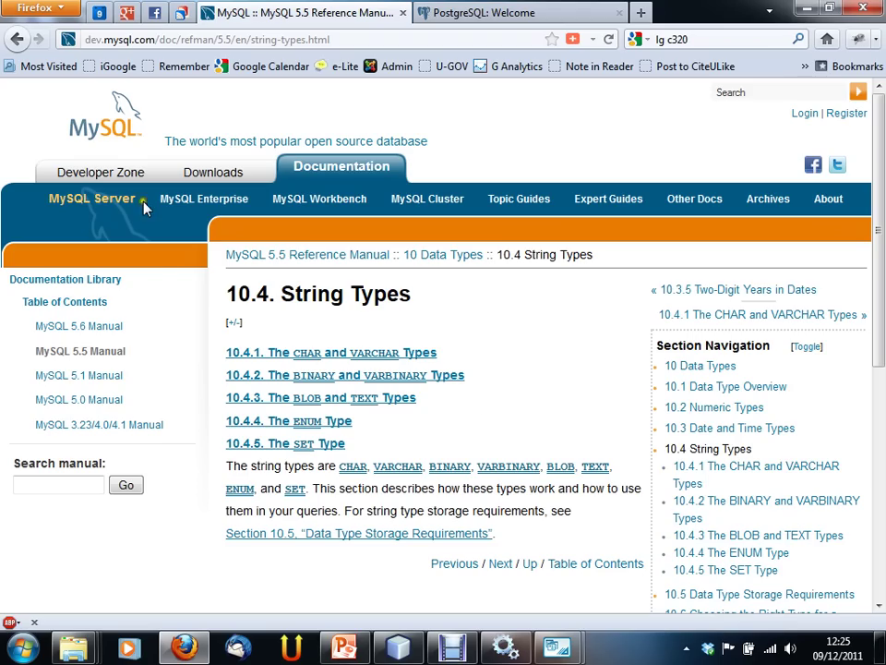
click(13, 41)
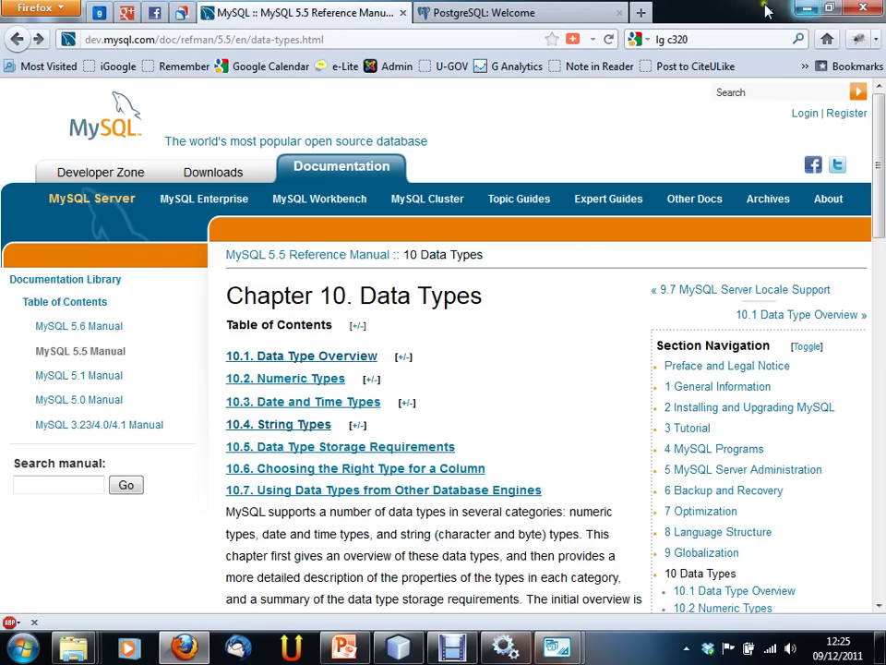
key(alt+Tab)
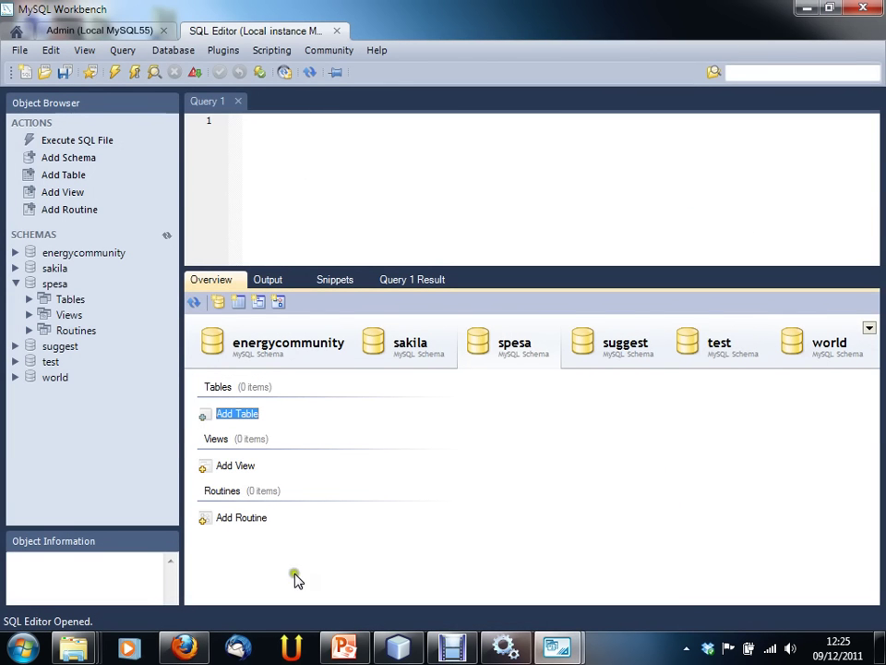
Step: Rename the listacol column to 'voce' in the new_table editor
mouse_move(545, 654)
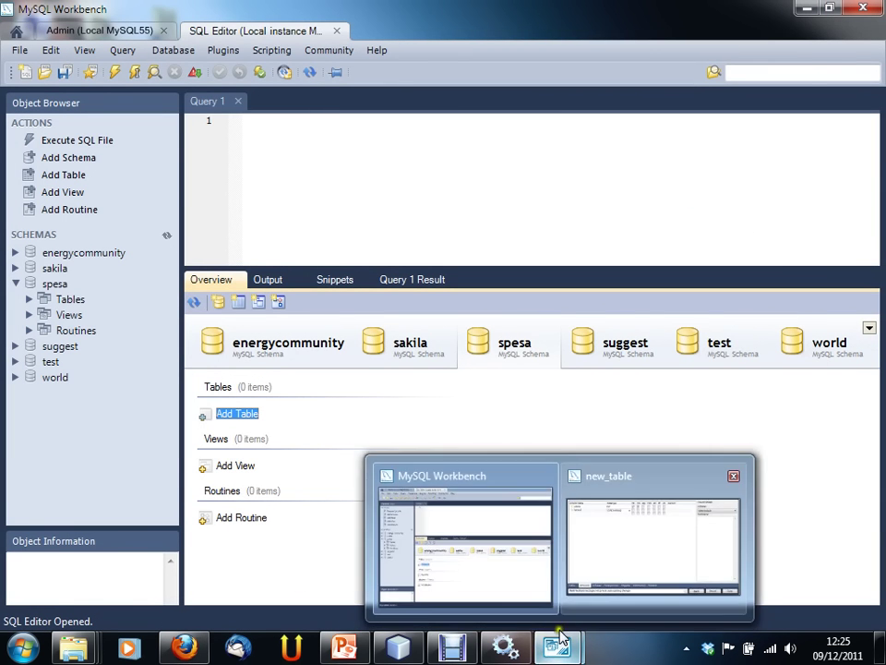
click(604, 550)
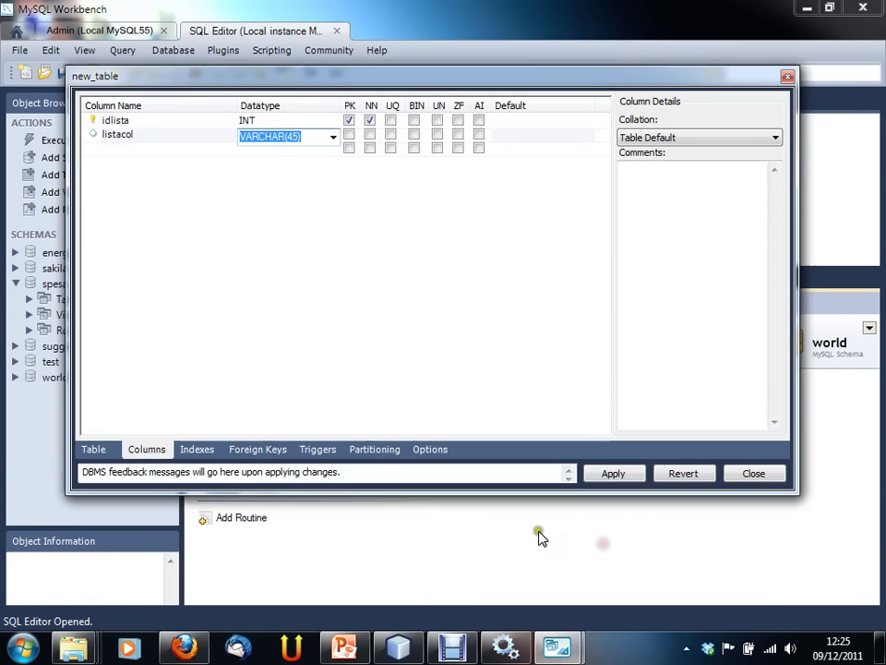
click(153, 135)
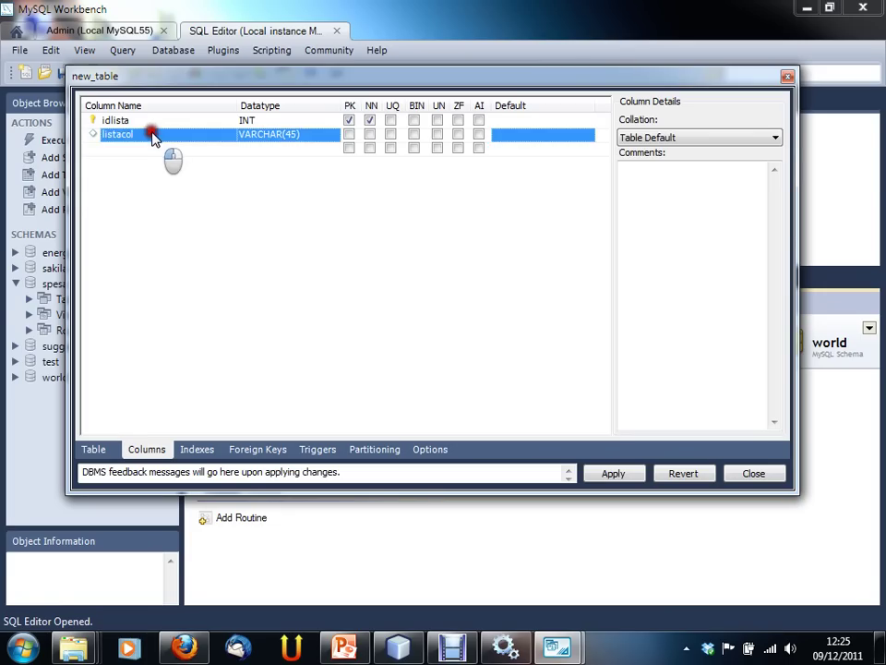
click(151, 134)
double_click(120, 132)
text(voce)
key(Tab)
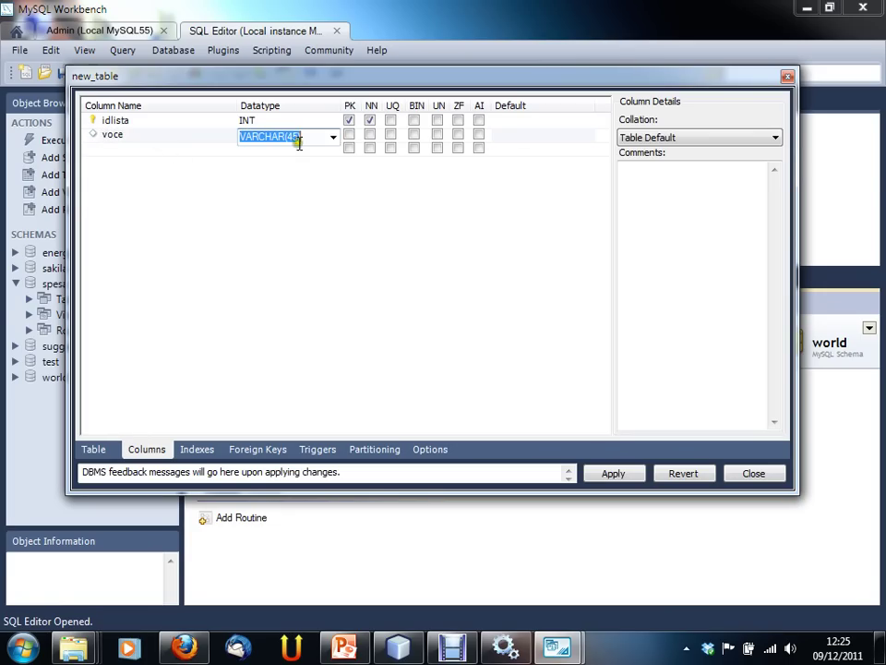
Step: Set voce's datatype to VARCHAR(50)
click(333, 136)
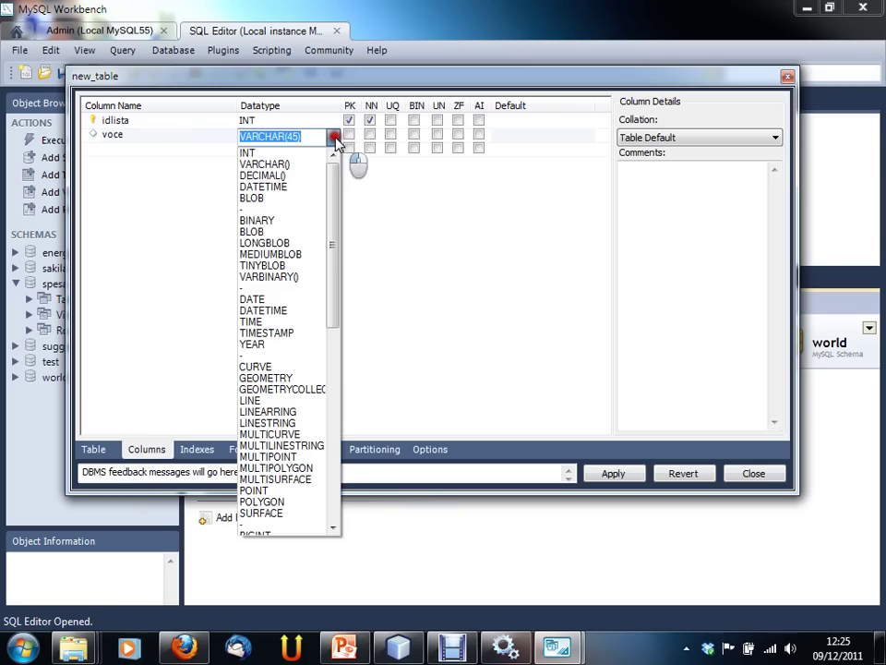
click(294, 165)
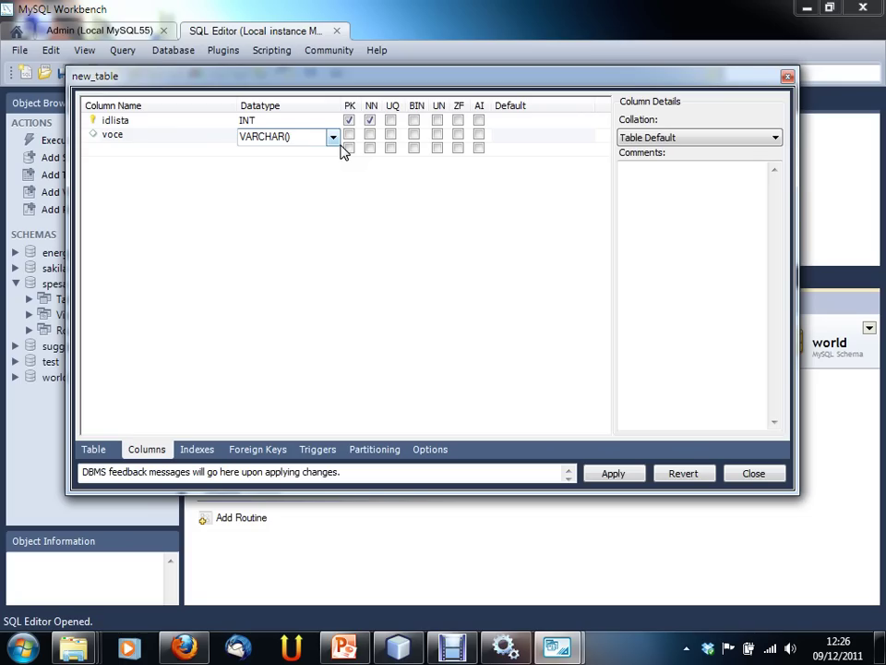
text(50)
click(172, 152)
click(172, 153)
Step: Add a third column 'data' with the DATETIME datatype
text(data)
key(Tab)
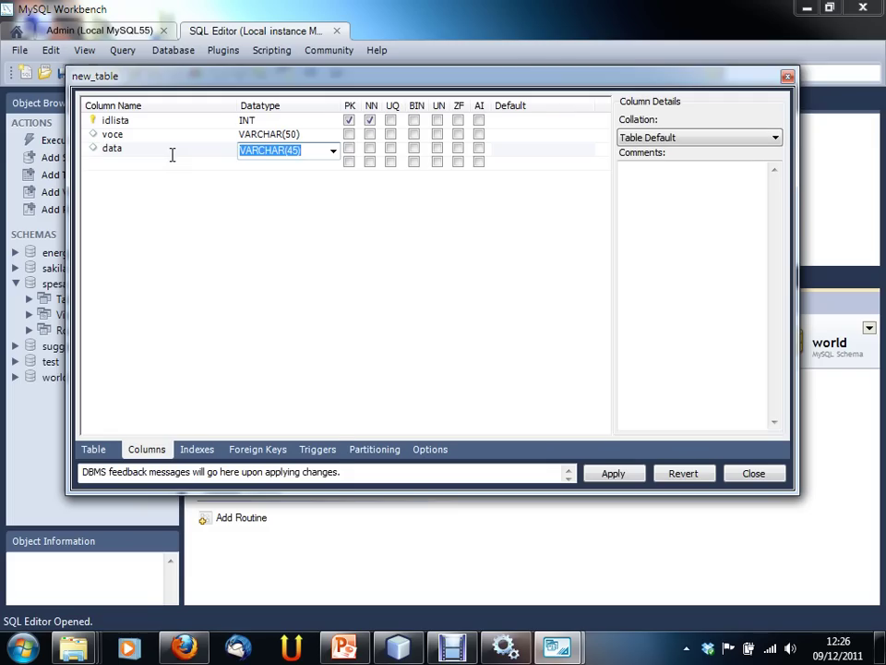
click(333, 153)
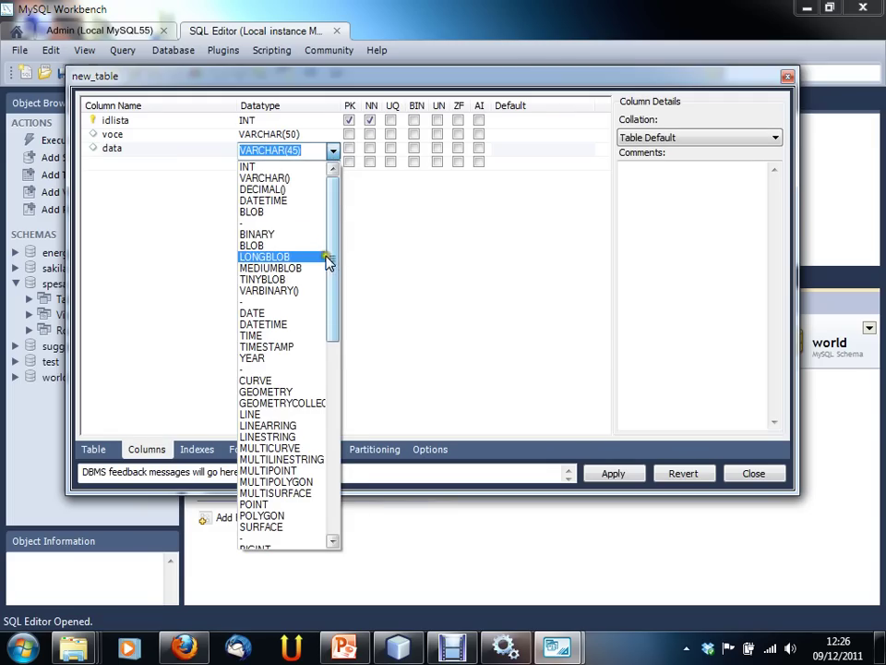
click(282, 326)
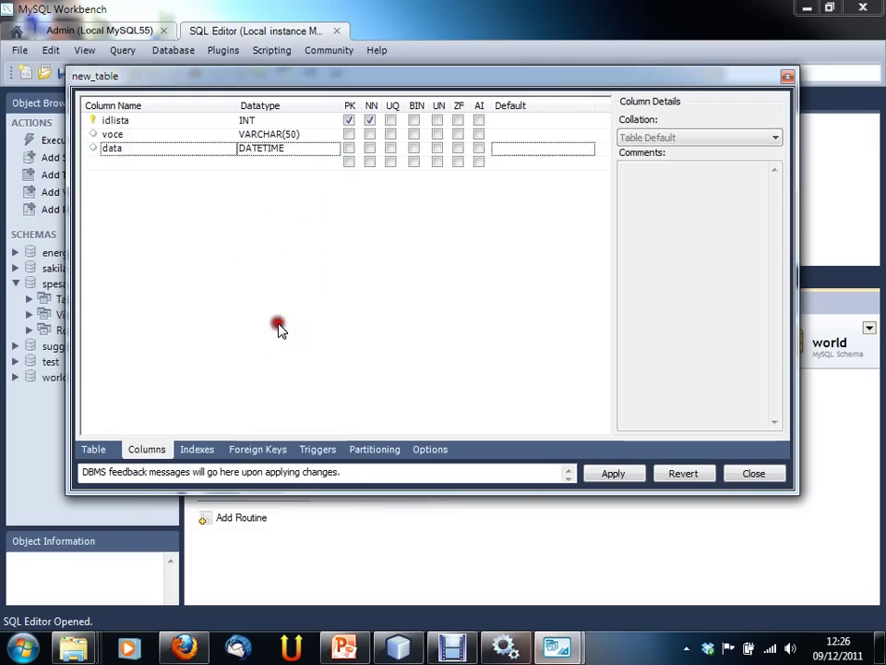
click(149, 151)
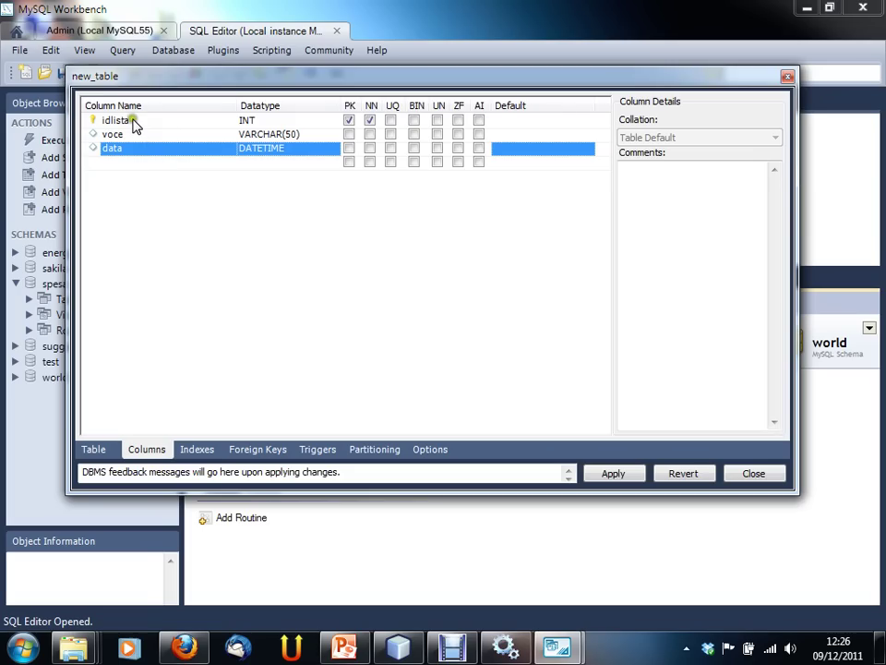
click(134, 123)
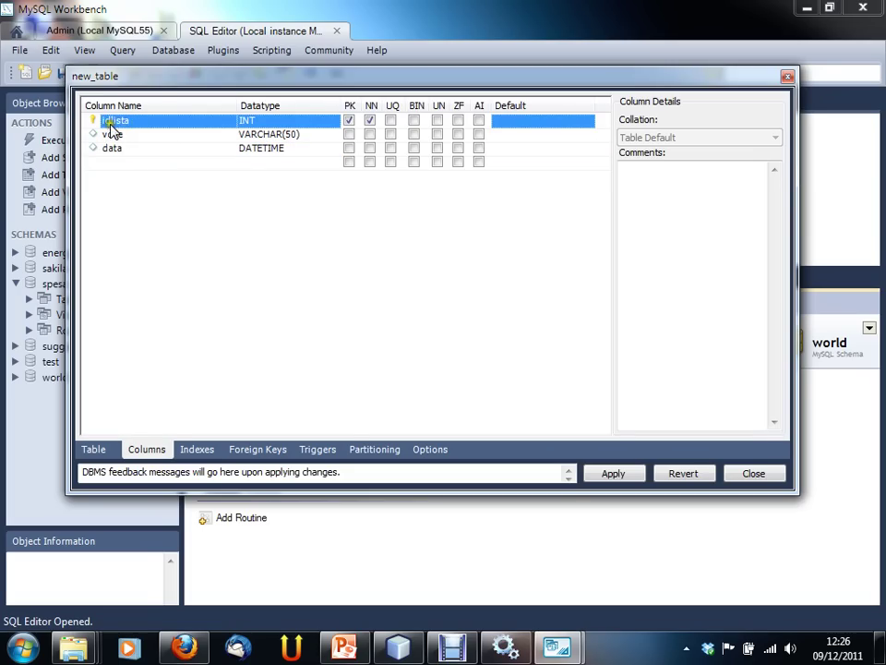
drag(159, 81, 146, 74)
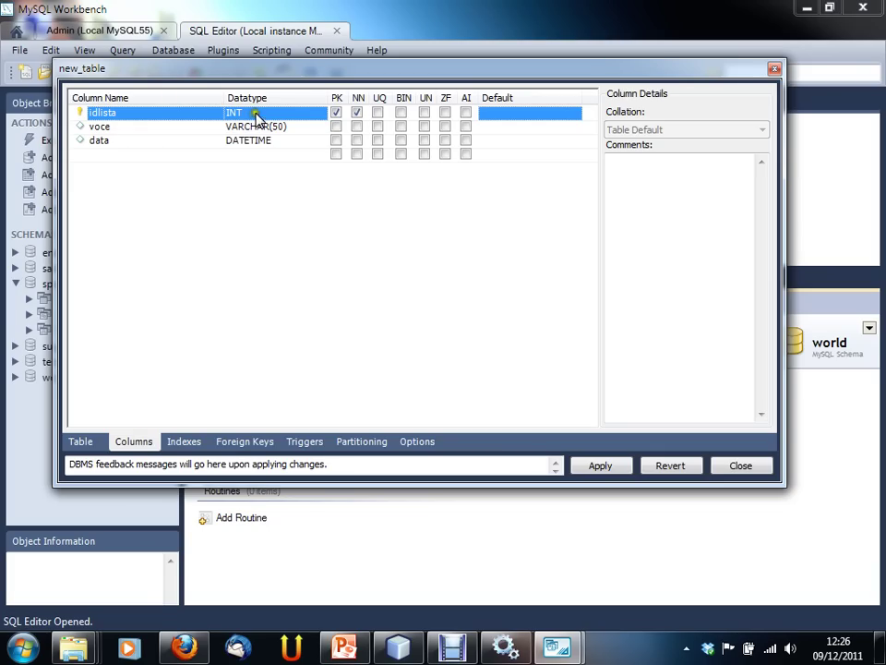
Step: Leave idlista as the only primary key and keep voce and data flagged not null
click(104, 154)
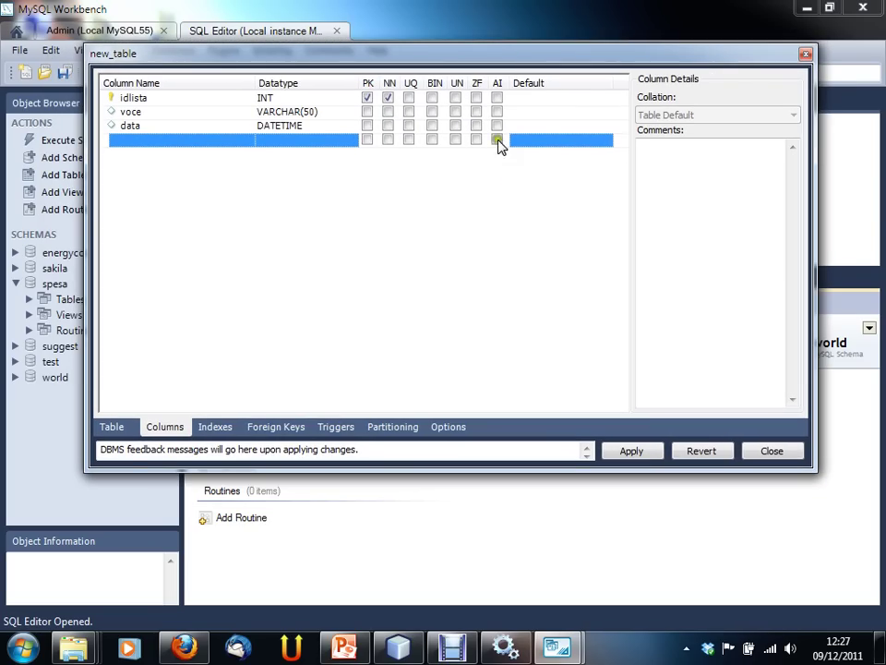
click(367, 111)
click(368, 112)
click(366, 126)
click(366, 126)
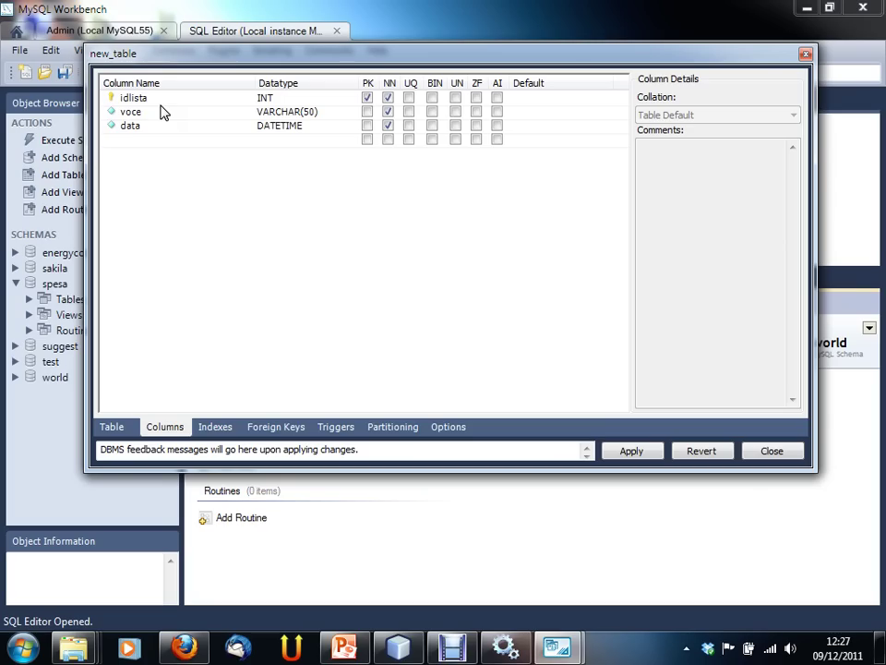
click(388, 110)
click(388, 111)
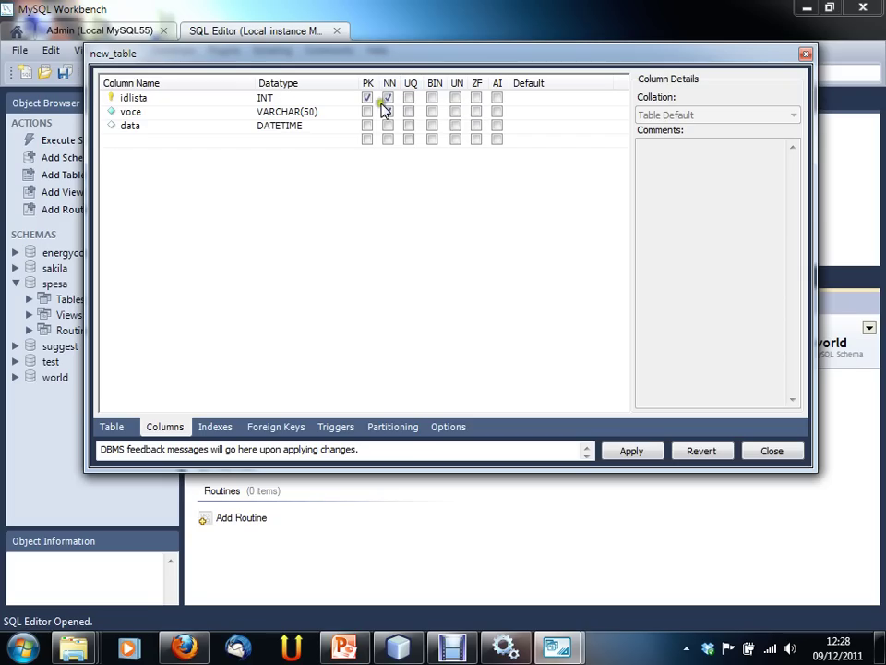
Step: Make idlista the primary key of new_table
click(367, 98)
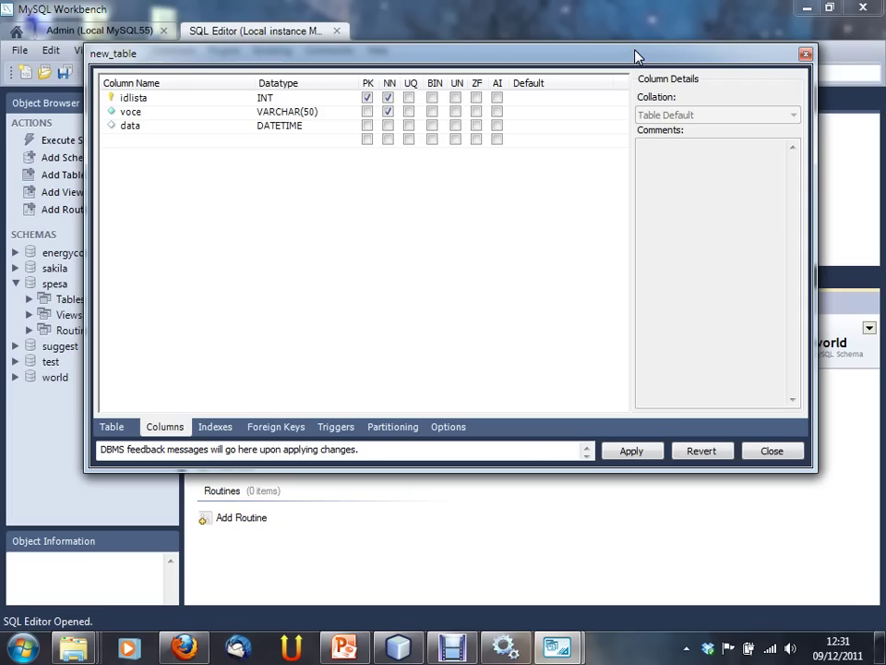
Step: Make the idlista column auto-increment
click(498, 97)
click(162, 151)
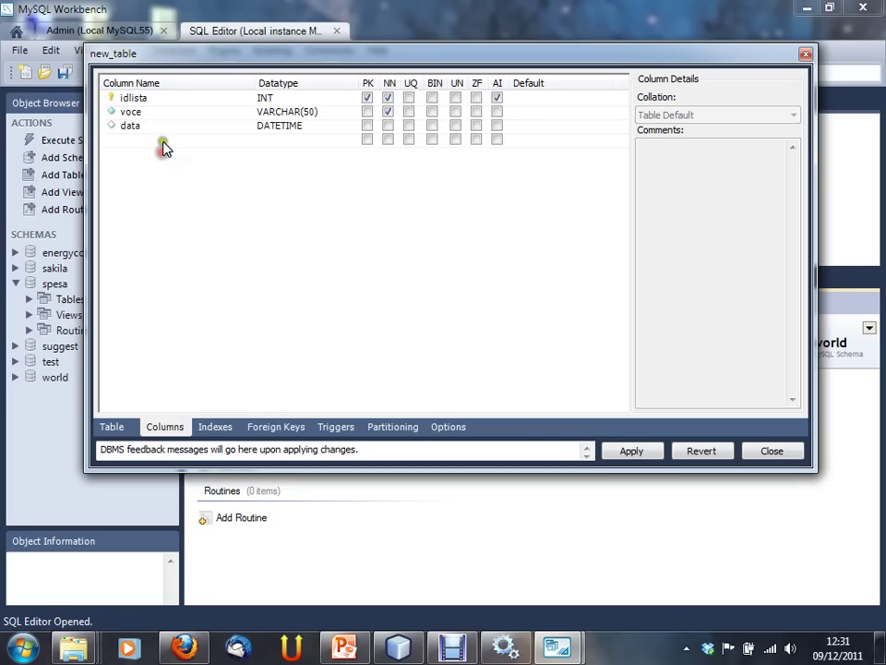
click(164, 150)
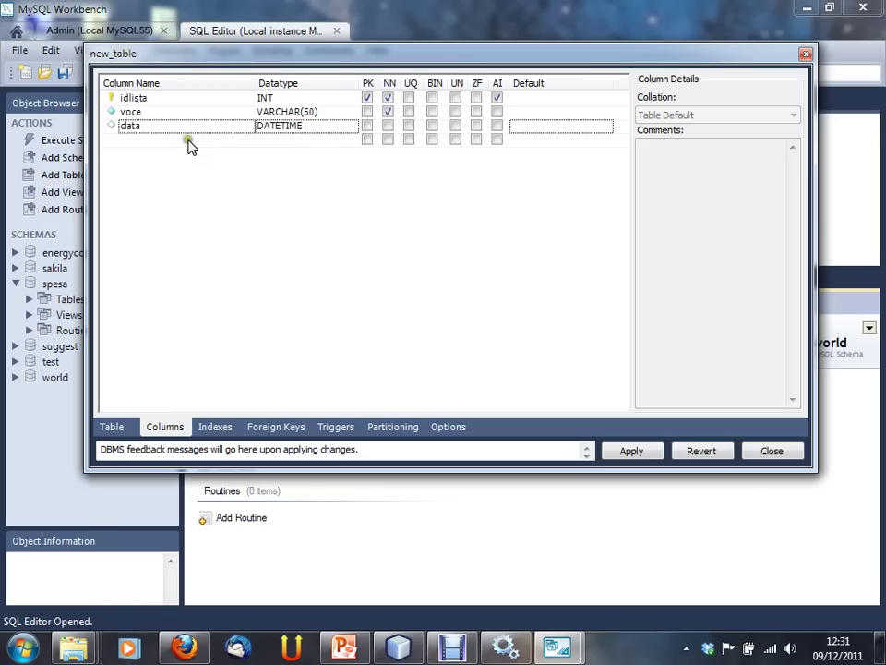
click(253, 184)
click(270, 174)
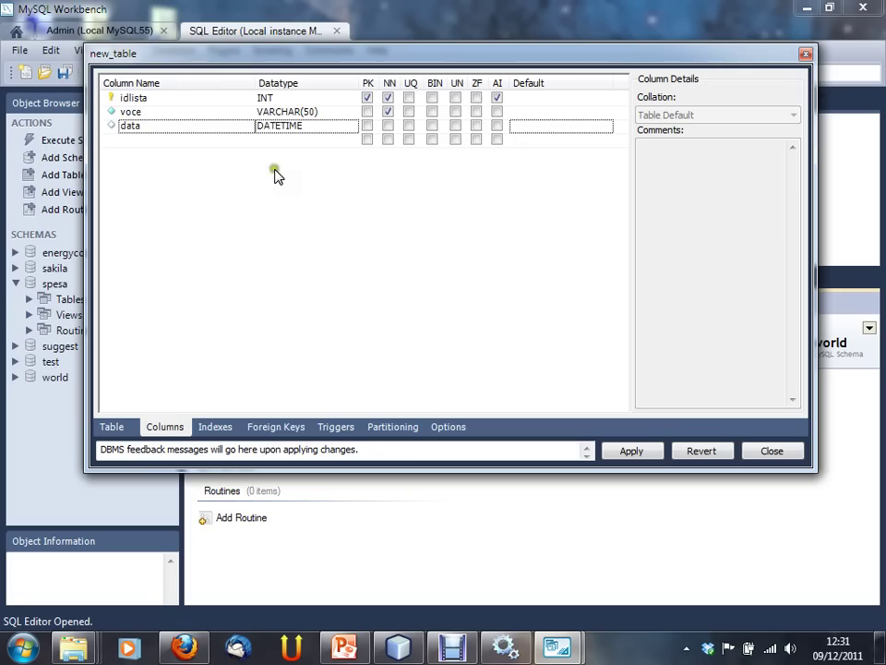
click(266, 173)
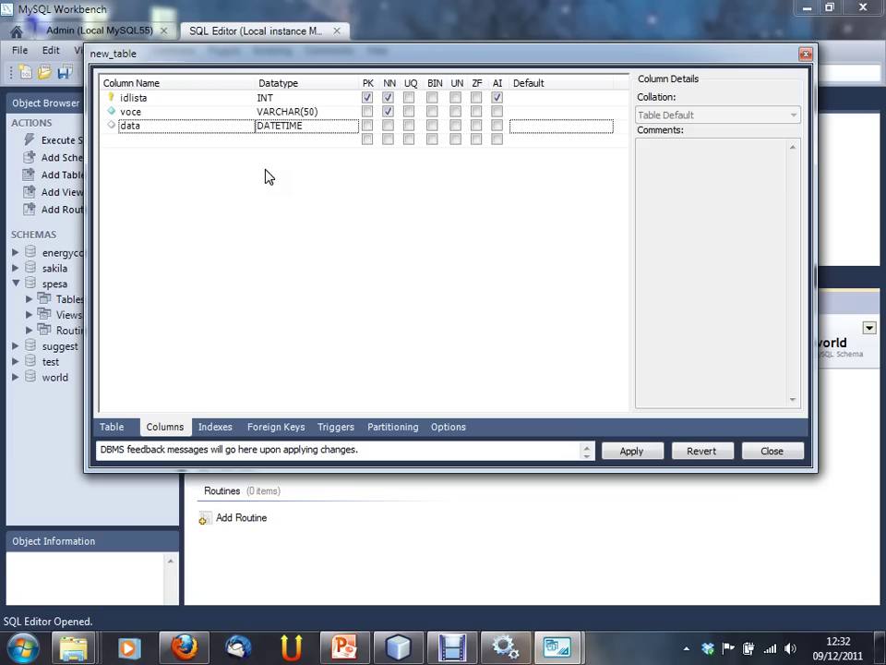
Step: Add a column named ord of type INT, marked not null and unique
click(152, 137)
click(153, 136)
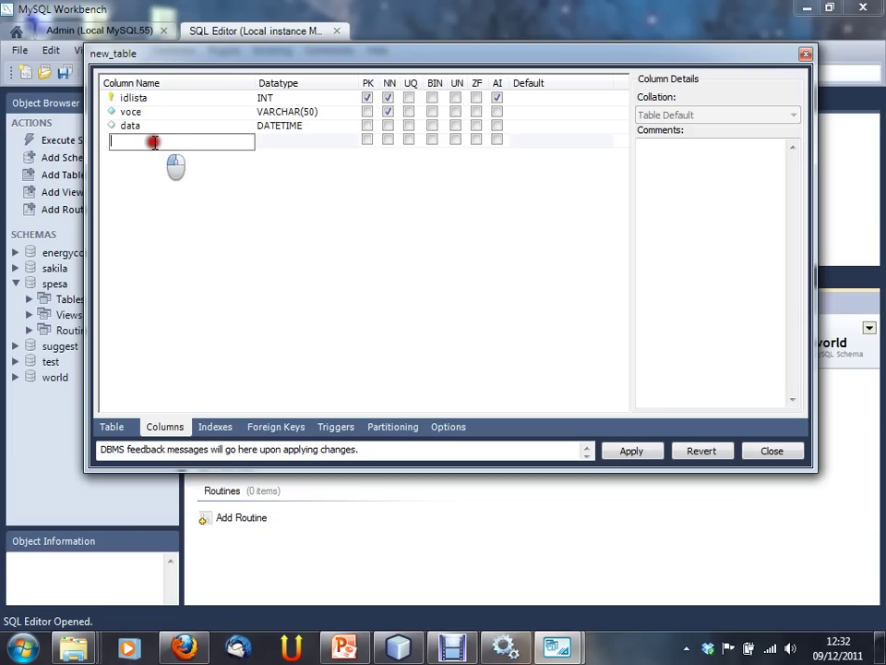
text(ordi)
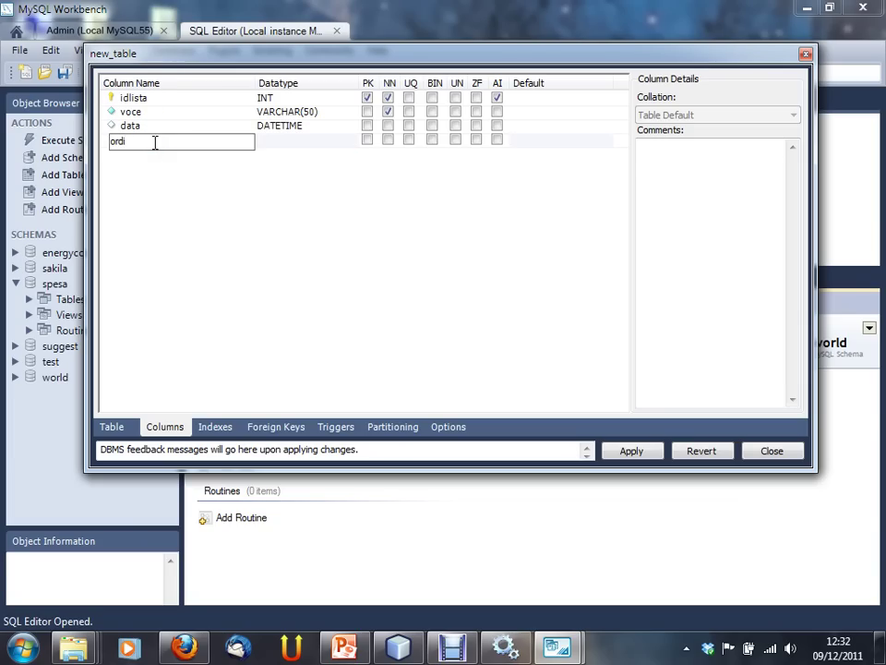
key(Tab)
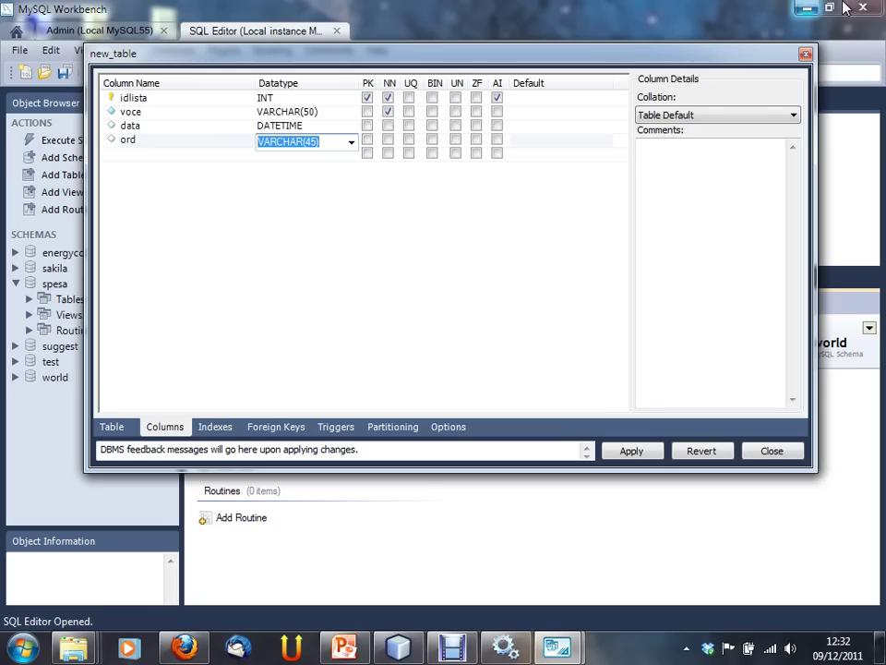
click(353, 139)
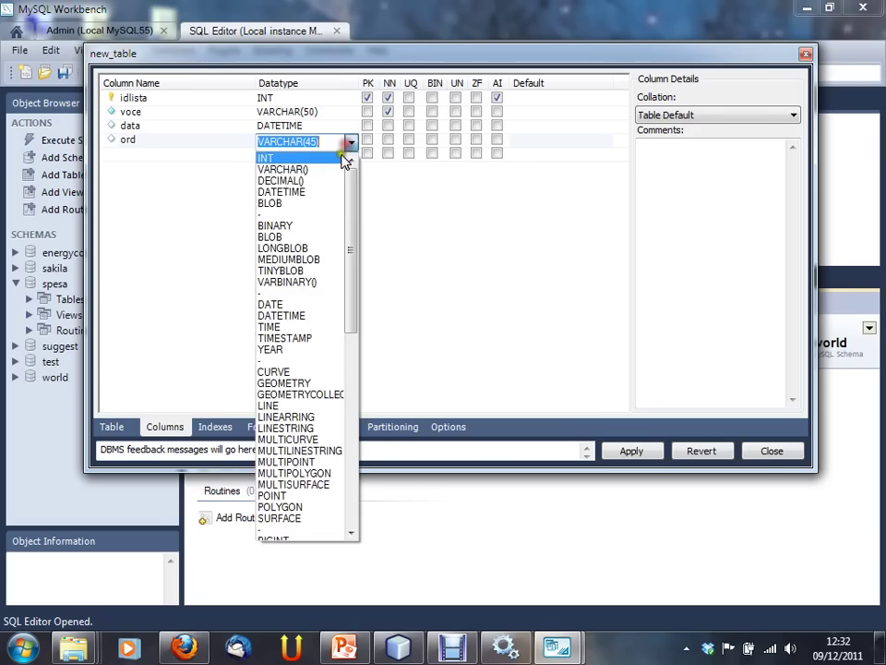
click(344, 173)
click(386, 141)
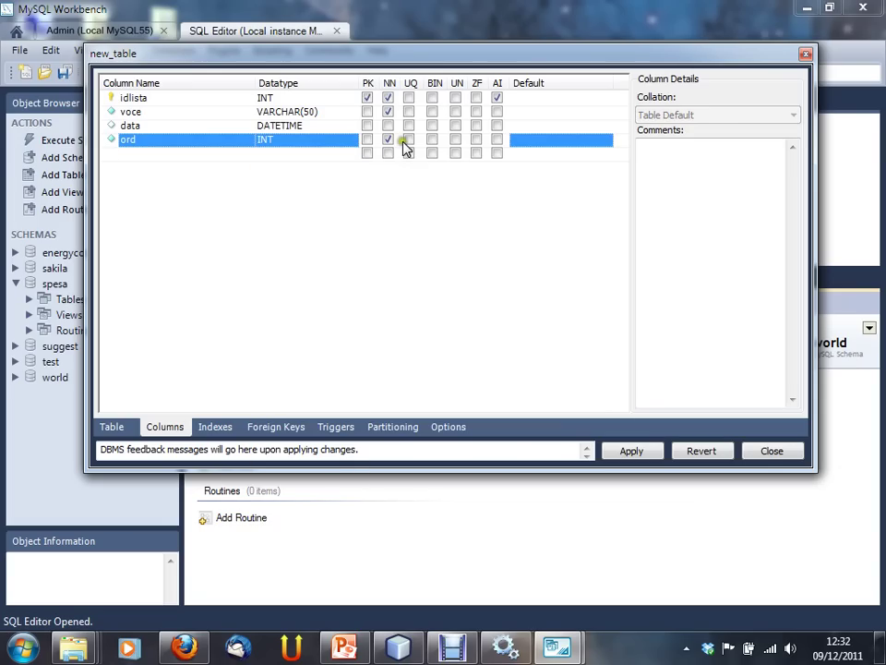
click(409, 140)
click(545, 141)
Step: Give the voce column the comment "voce inserita dall'utente"
click(166, 139)
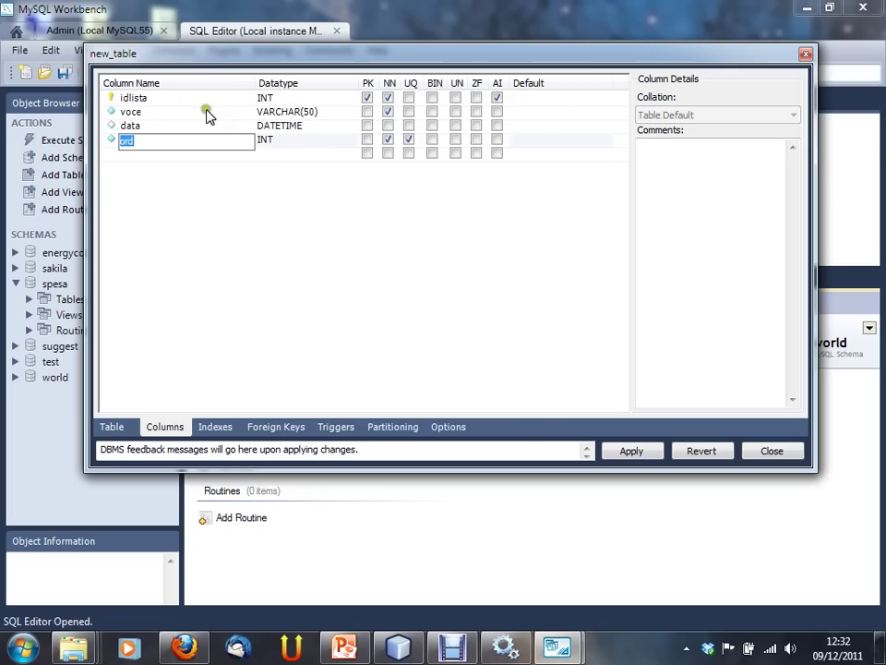
click(187, 103)
click(177, 113)
click(176, 126)
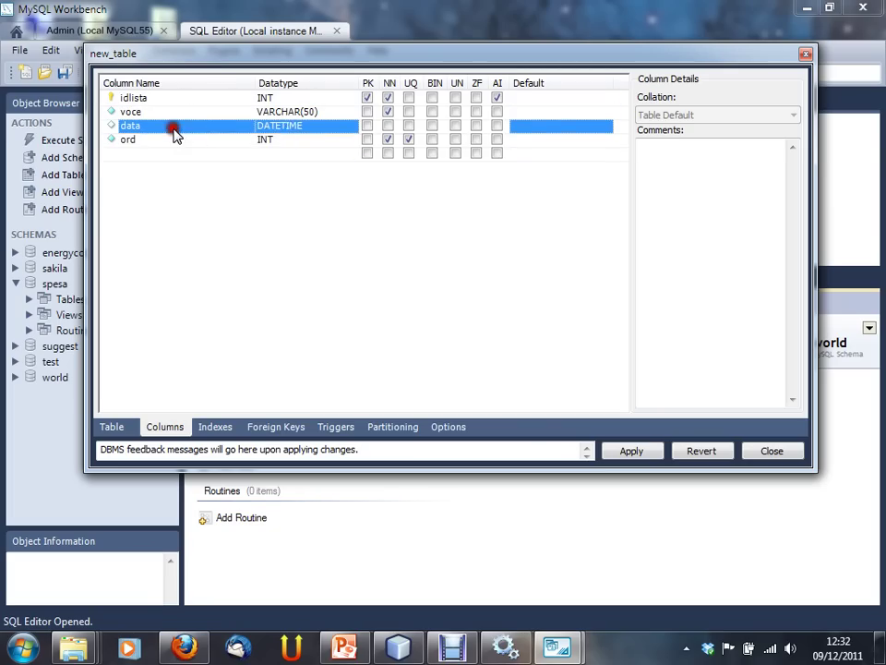
click(177, 140)
click(169, 114)
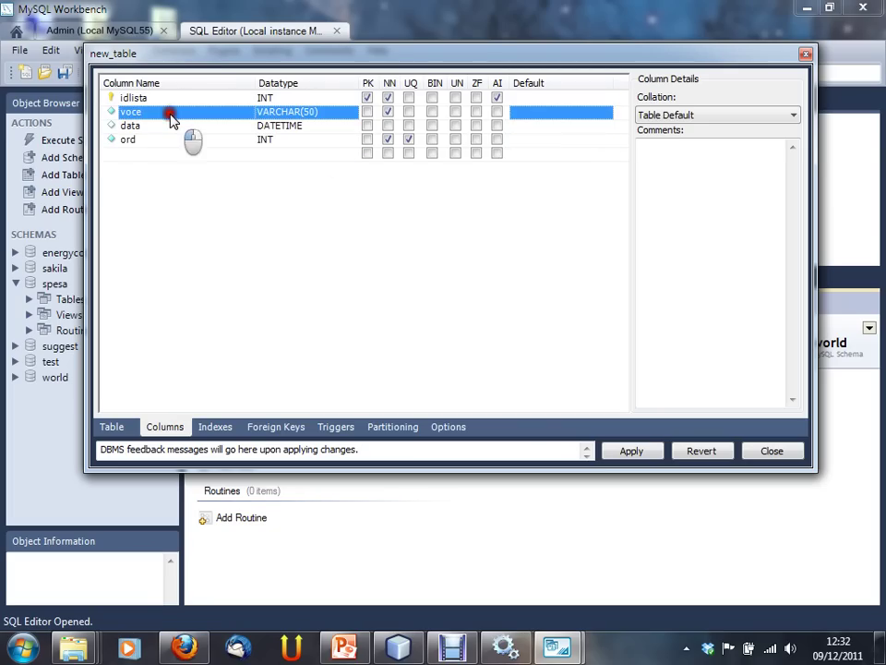
click(674, 152)
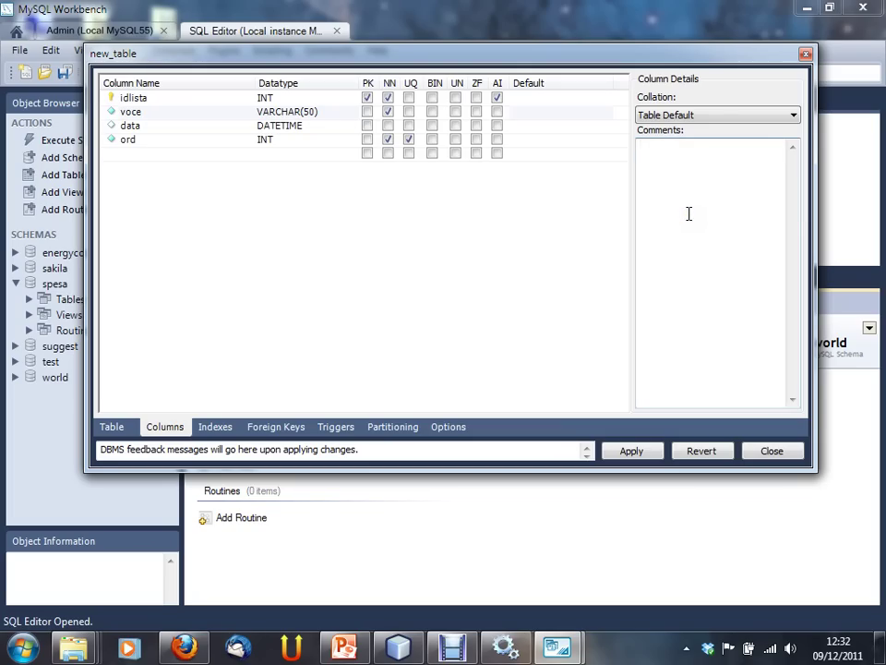
click(674, 159)
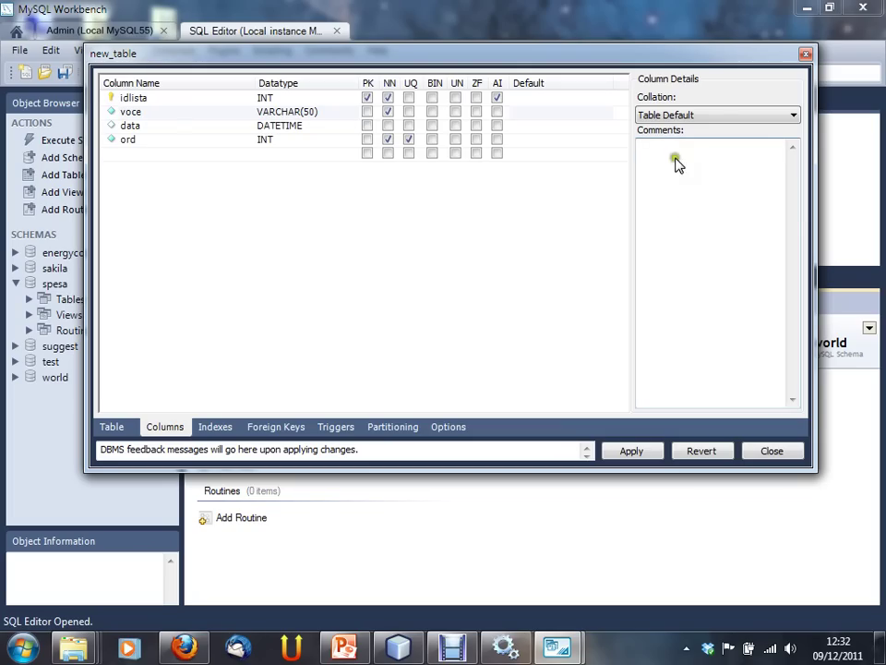
click(213, 113)
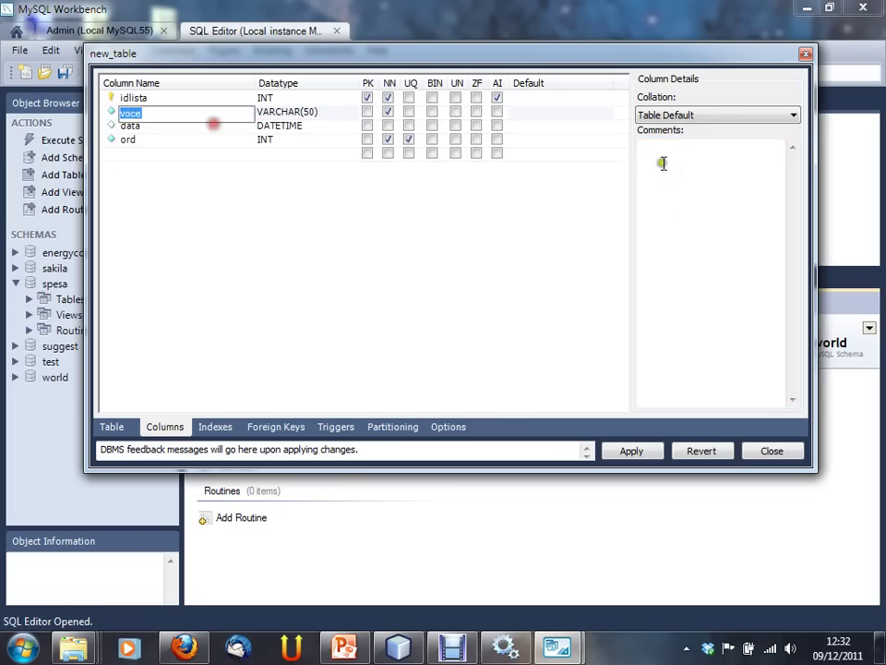
click(694, 166)
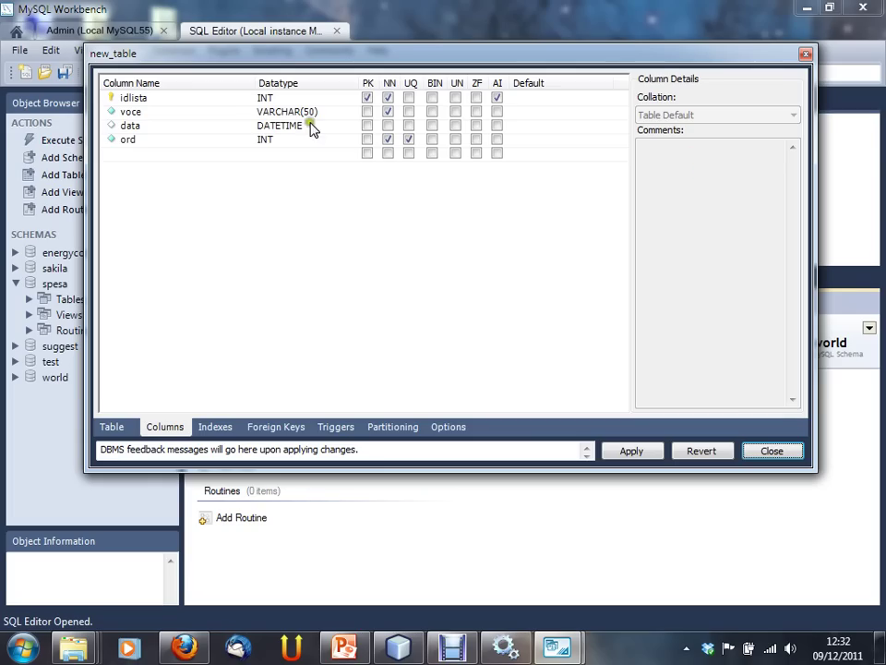
click(307, 111)
click(674, 170)
text(voce in)
key(BackSpace)
text(nserita dall')
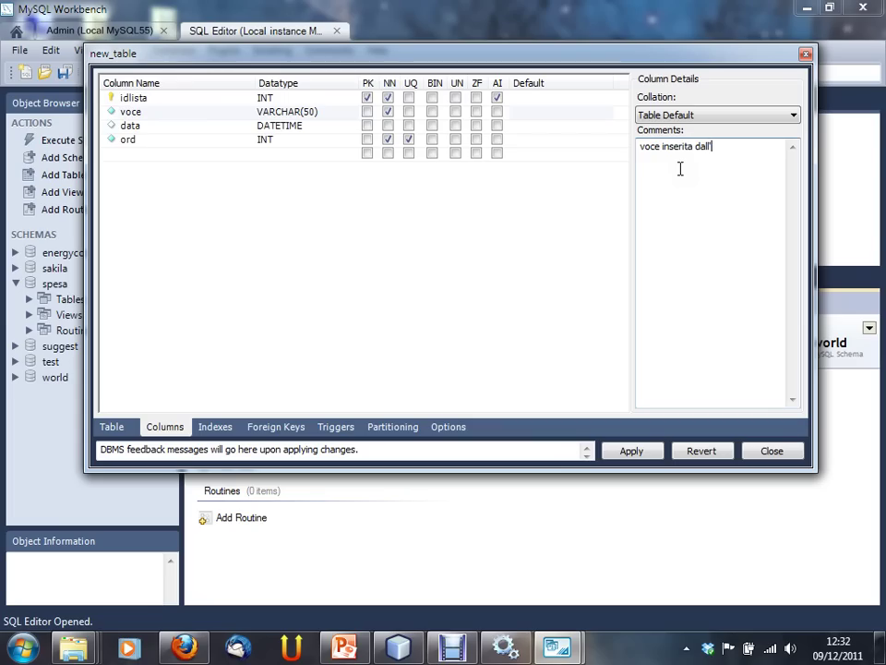
text(utente)
Step: Give the ord column the comment "numero d'ordine della voce (a partire da 0)"
click(292, 140)
click(692, 173)
text(nume)
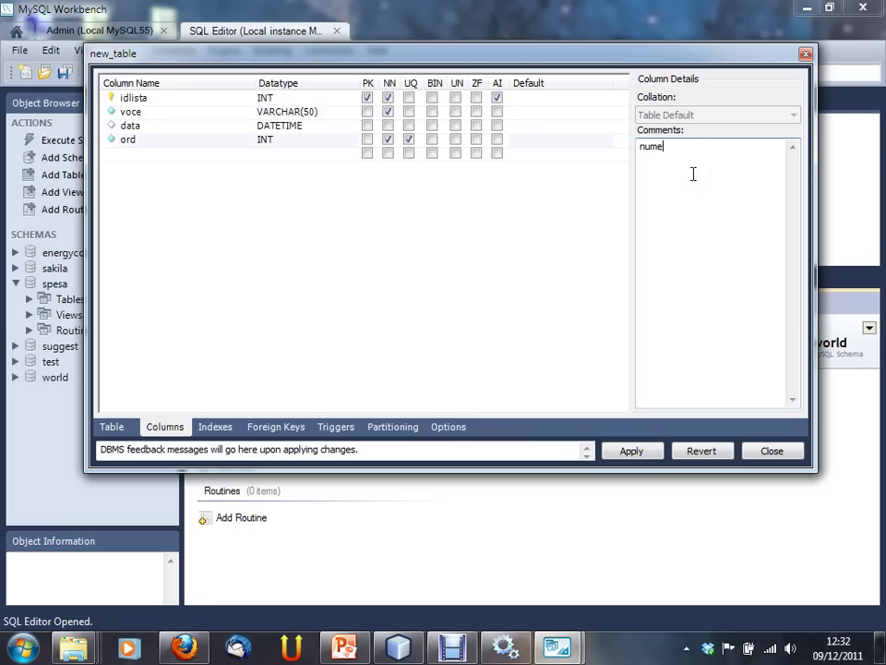
text(ro d'ordine della voce )
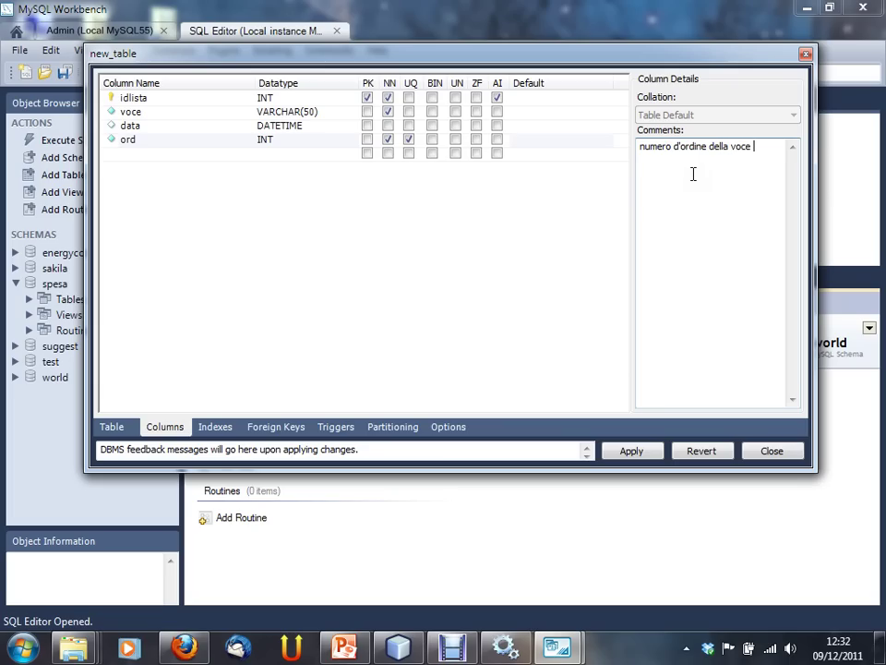
text((apar)
key(BackSpace)
key(BackSpace)
key(BackSpace)
text(partire da 0))
click(319, 126)
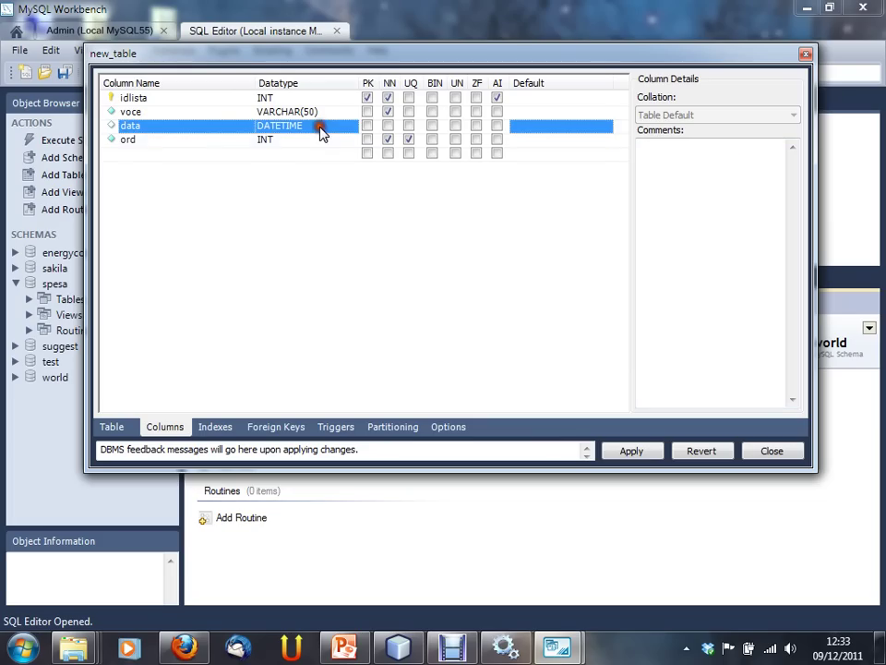
click(310, 138)
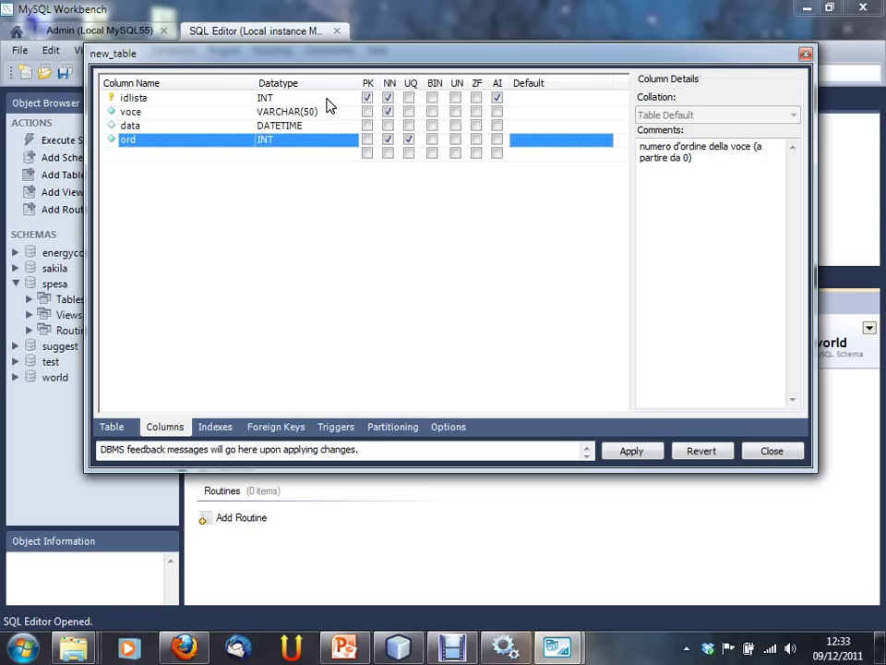
Step: Review the Table and Indexes tabs, then untick UQ on the ord column
drag(271, 59, 266, 64)
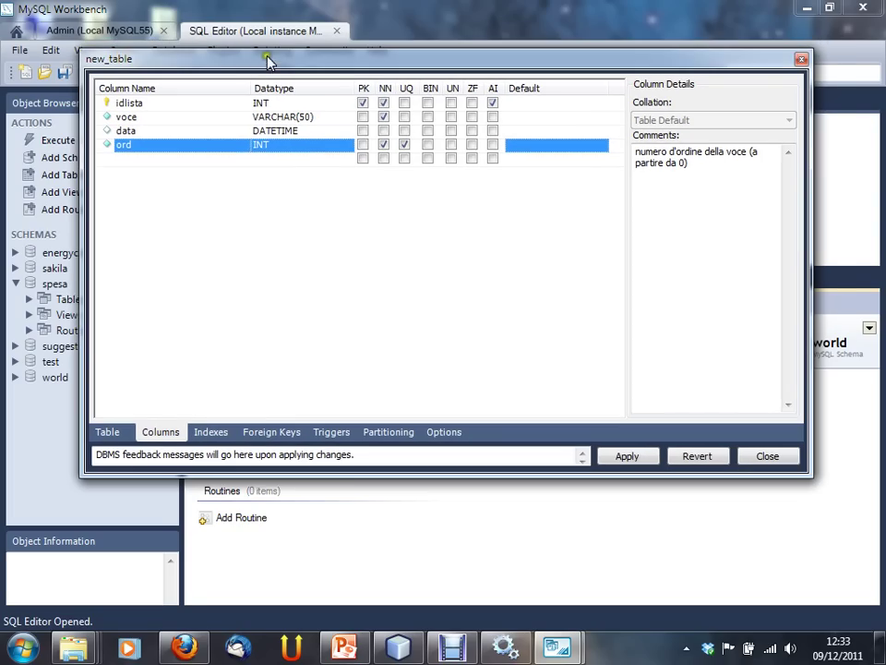
click(105, 434)
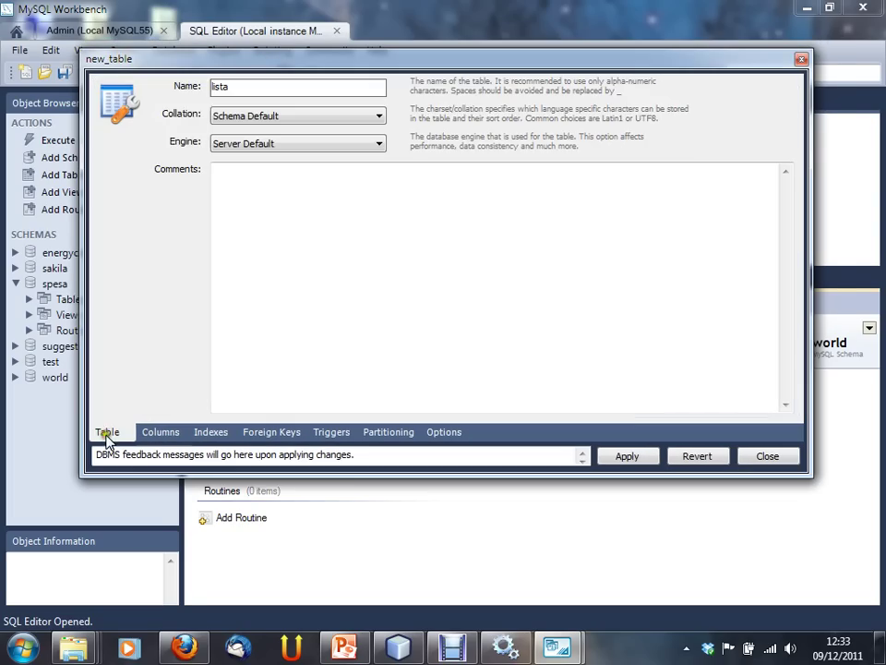
click(166, 431)
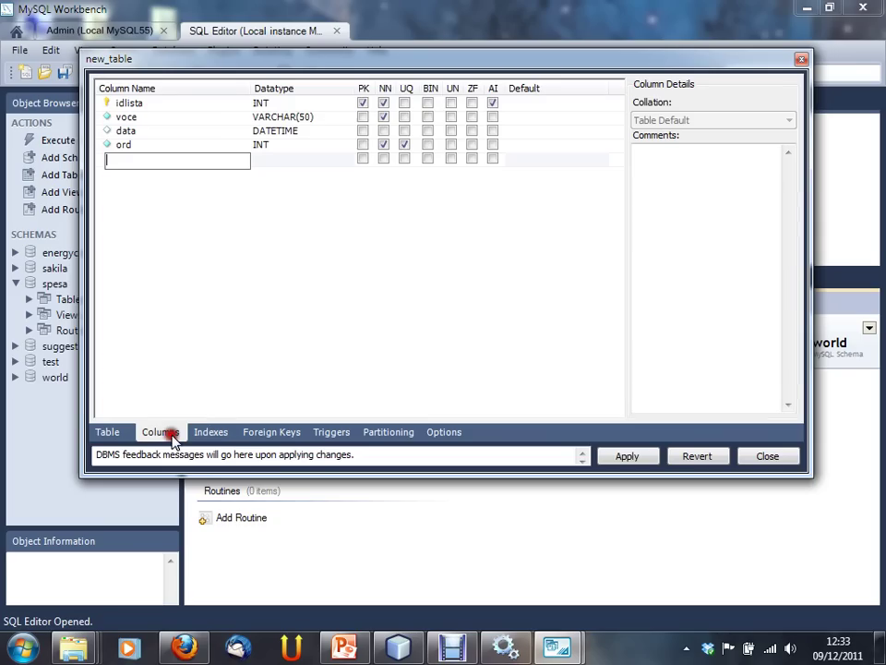
click(214, 431)
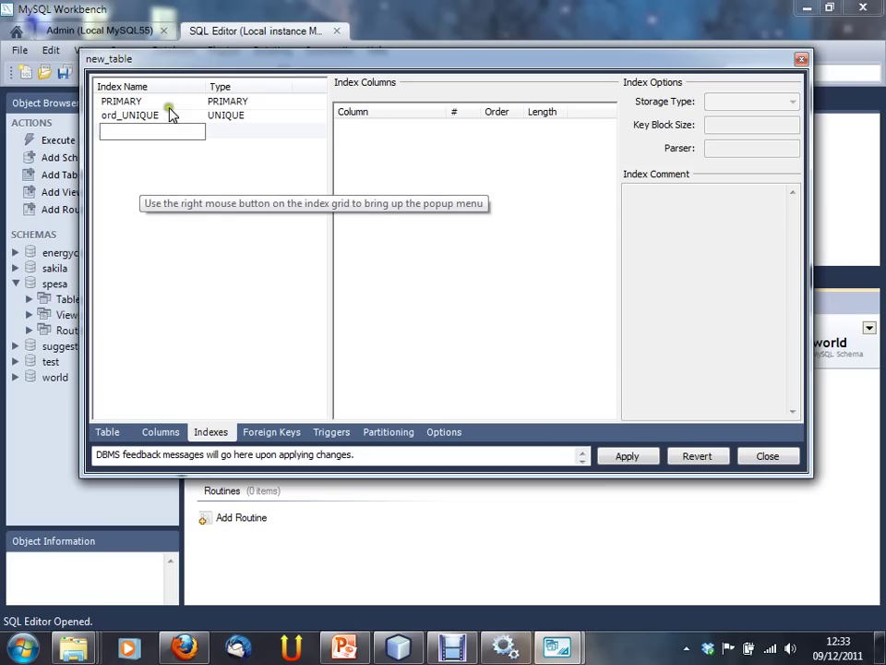
click(160, 431)
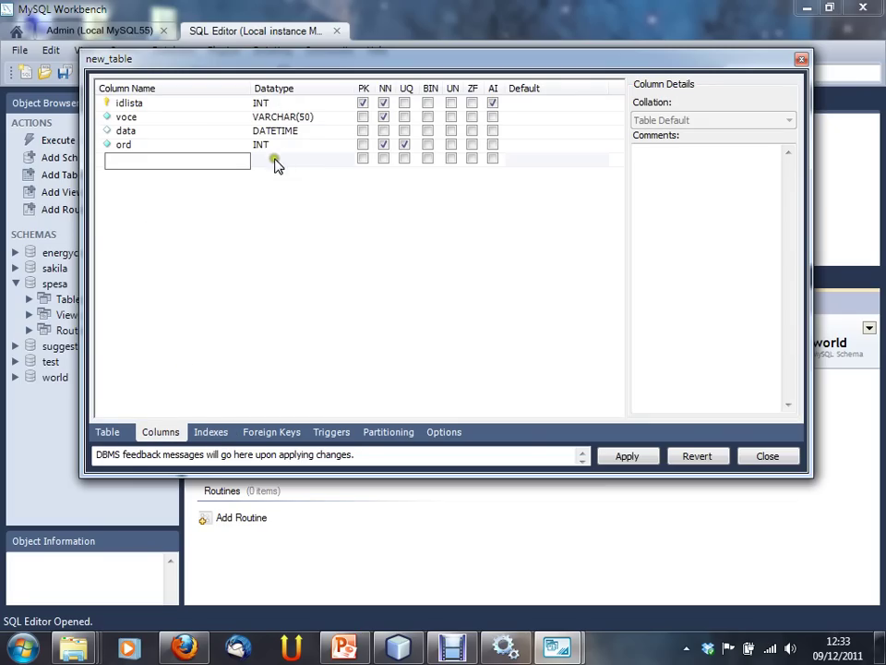
click(405, 145)
Step: Inspect the PRIMARY and ord_UNIQUE index columns, then show the empty Foreign Keys page
click(211, 431)
click(174, 103)
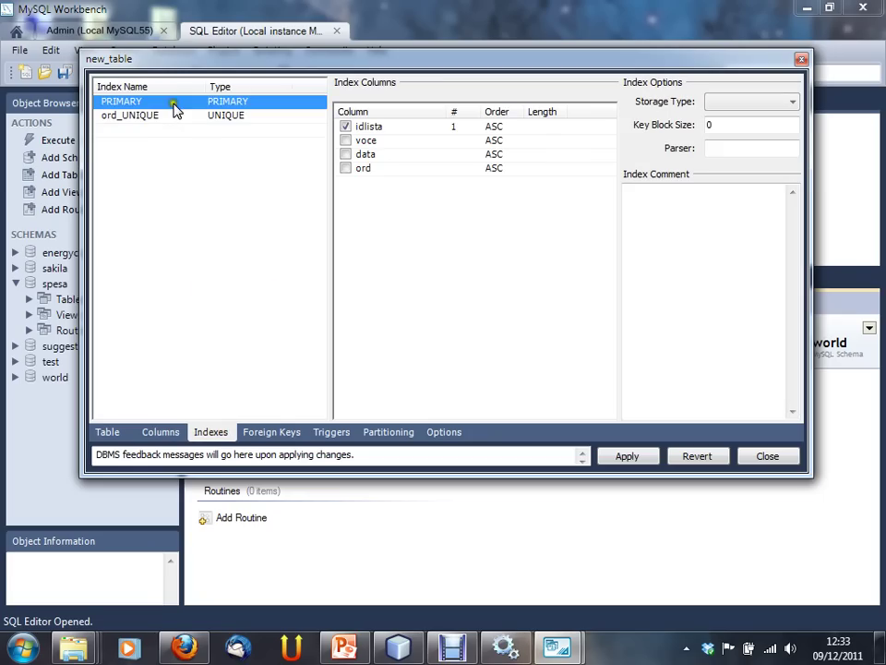
click(178, 116)
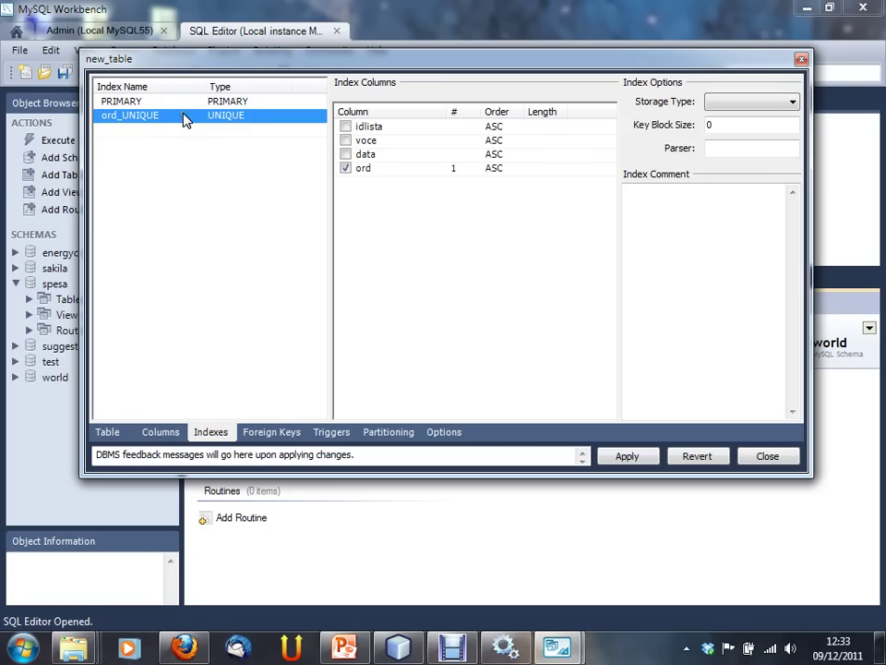
click(183, 101)
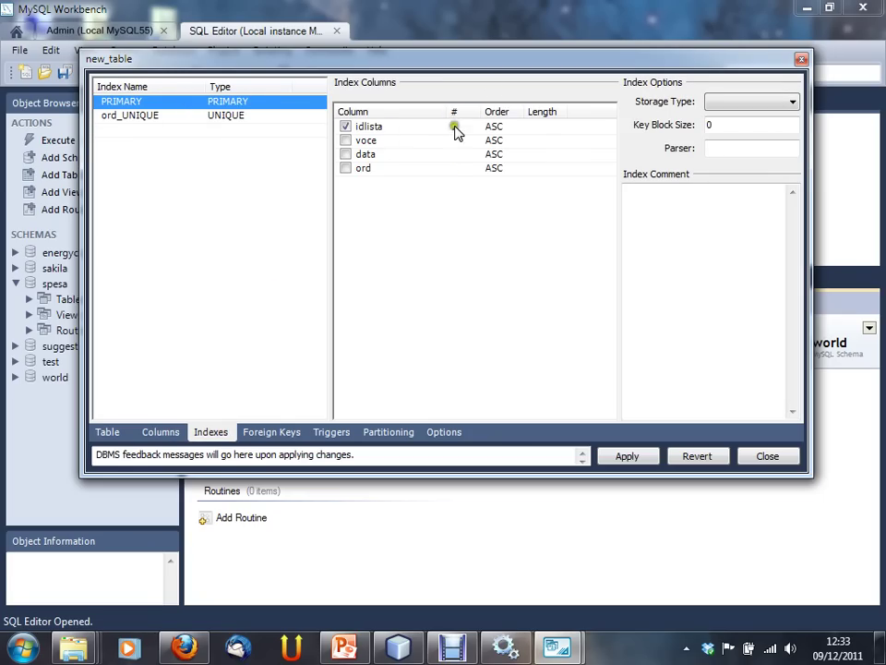
click(211, 119)
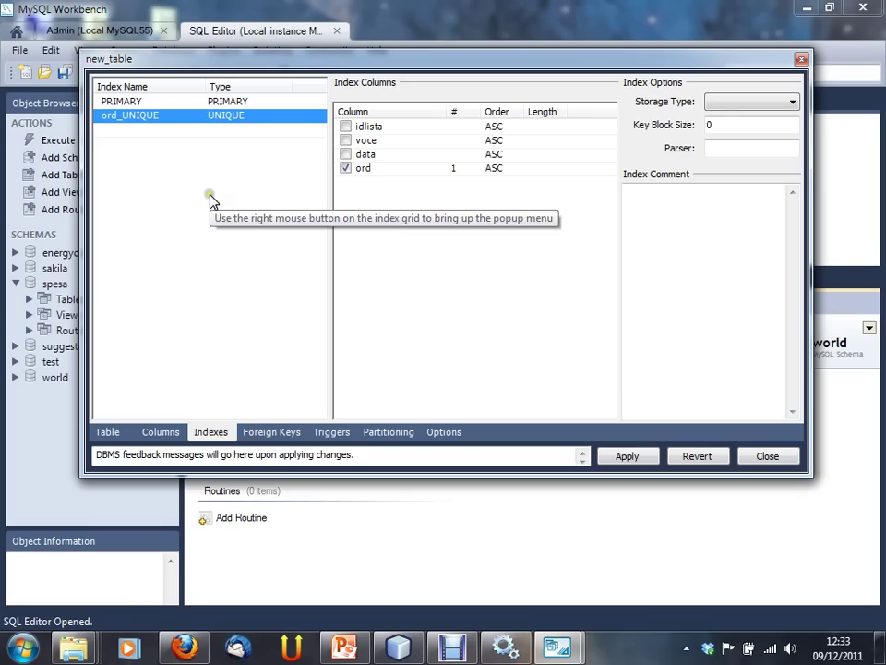
click(101, 129)
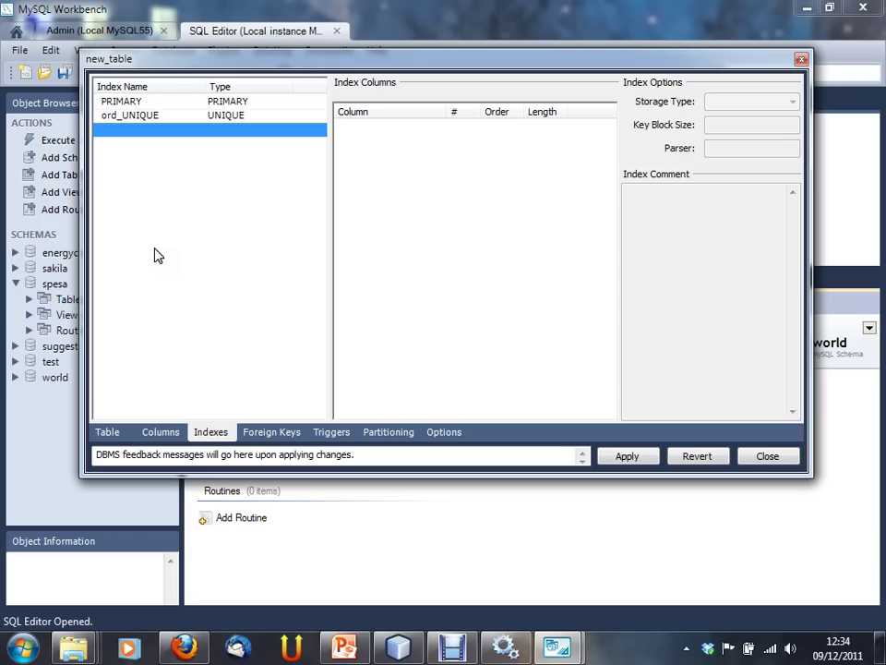
click(260, 434)
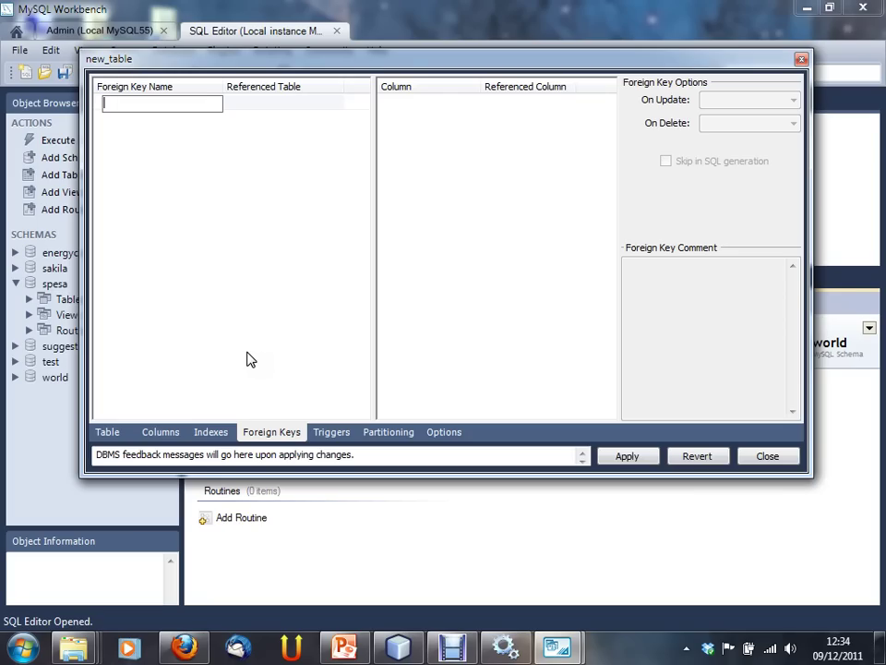
click(221, 350)
click(411, 144)
click(155, 118)
click(758, 457)
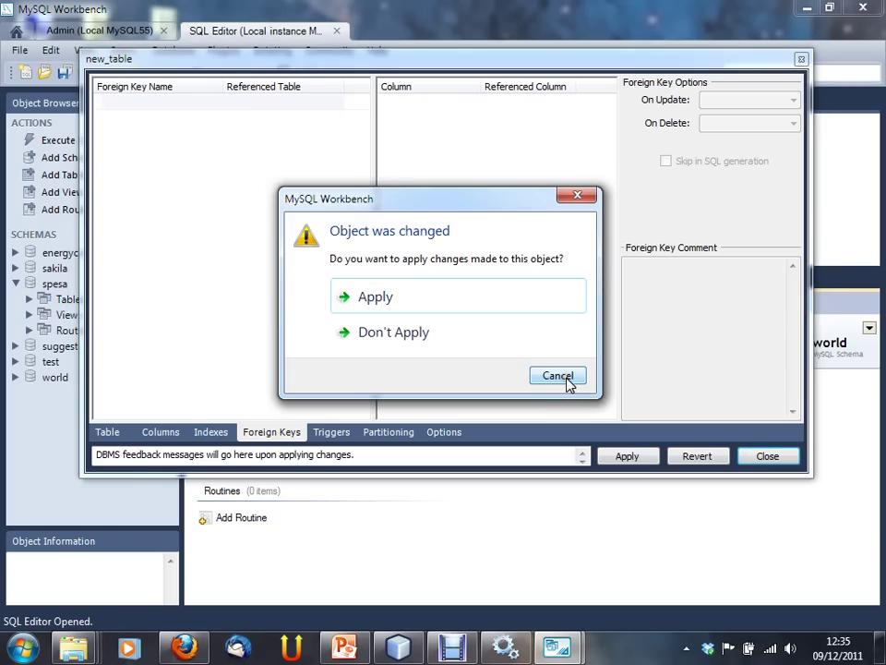
click(547, 378)
Step: Check the table name lista and its four columns, then apply to review the CREATE TABLE script
click(130, 432)
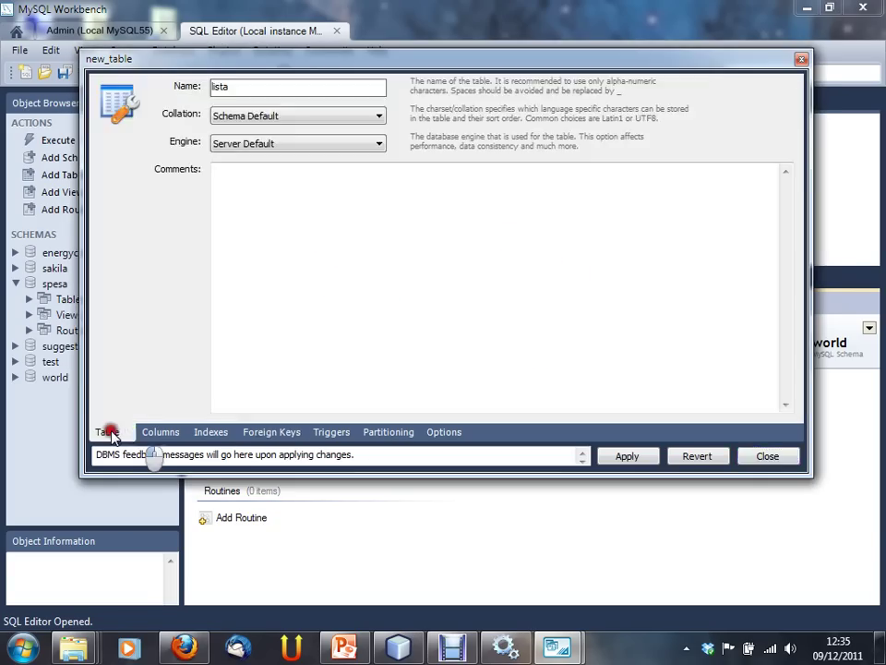
click(171, 432)
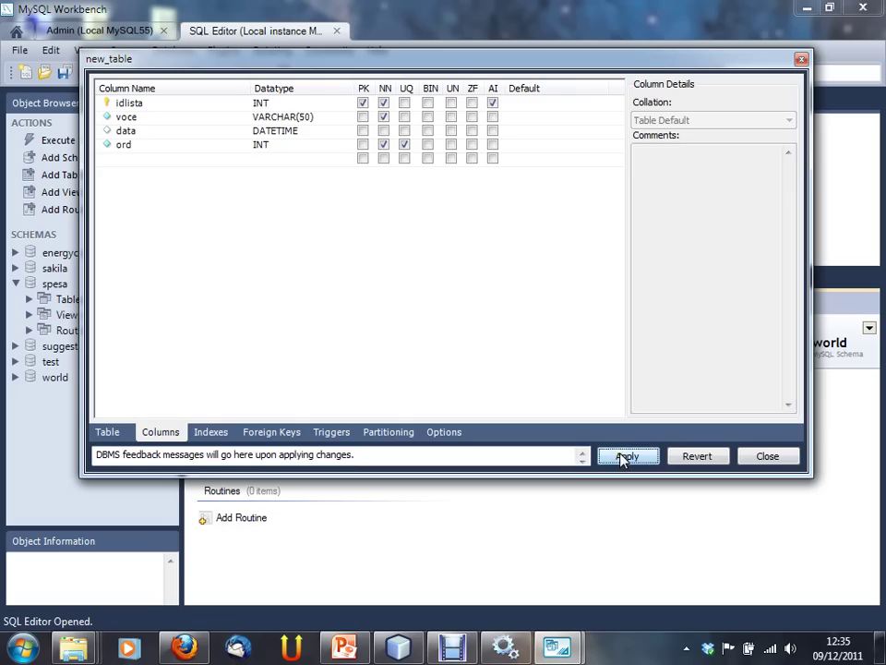
click(625, 456)
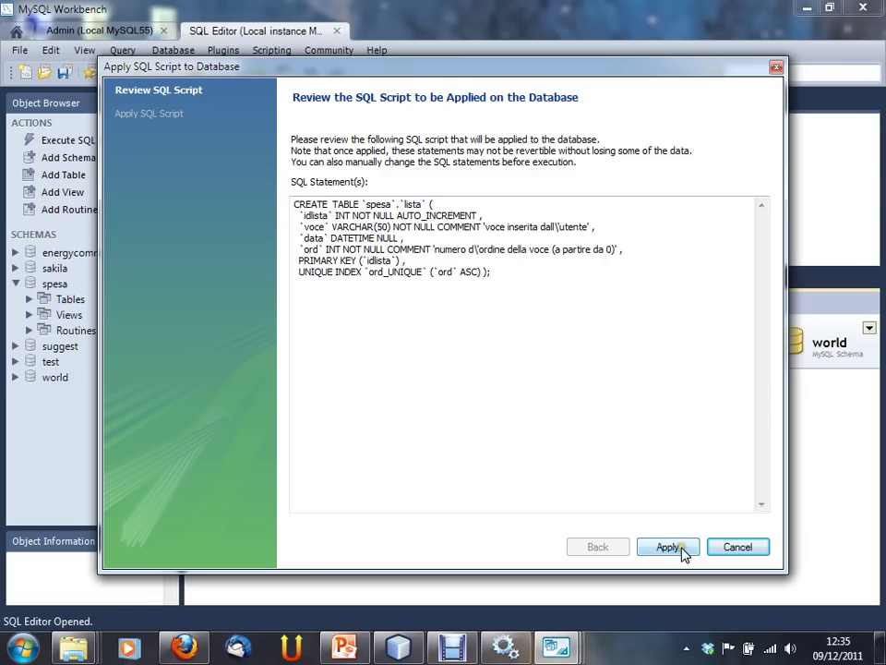
click(298, 249)
key(ctrl+a)
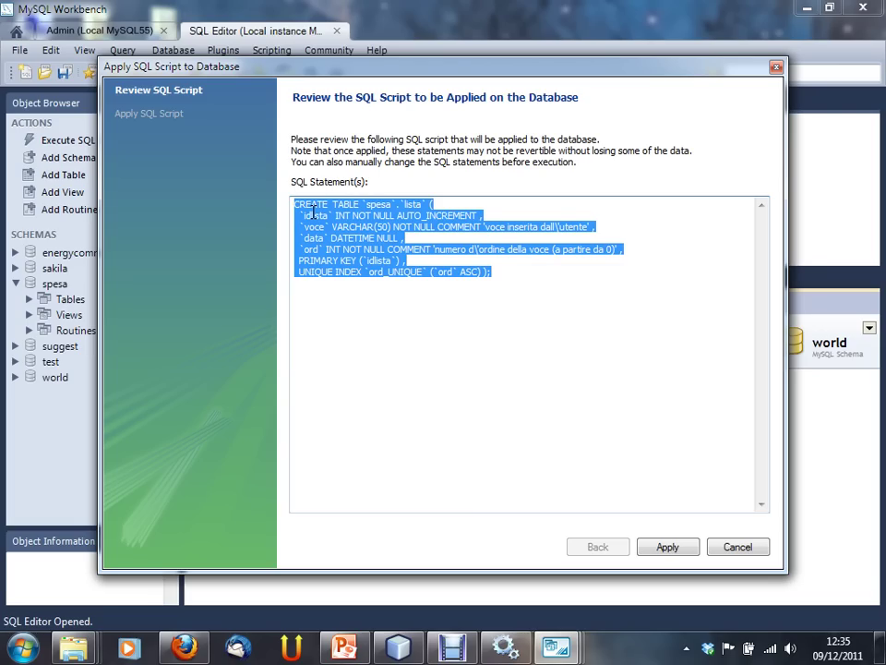
click(246, 240)
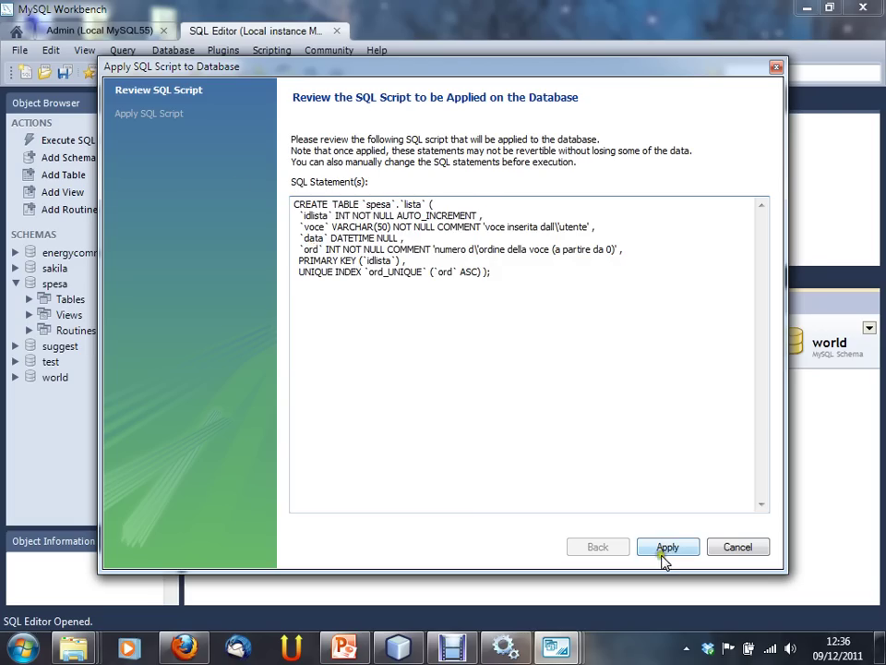
click(362, 204)
Step: Run the CREATE TABLE script for lista, finish, and close the new_table editor
click(672, 547)
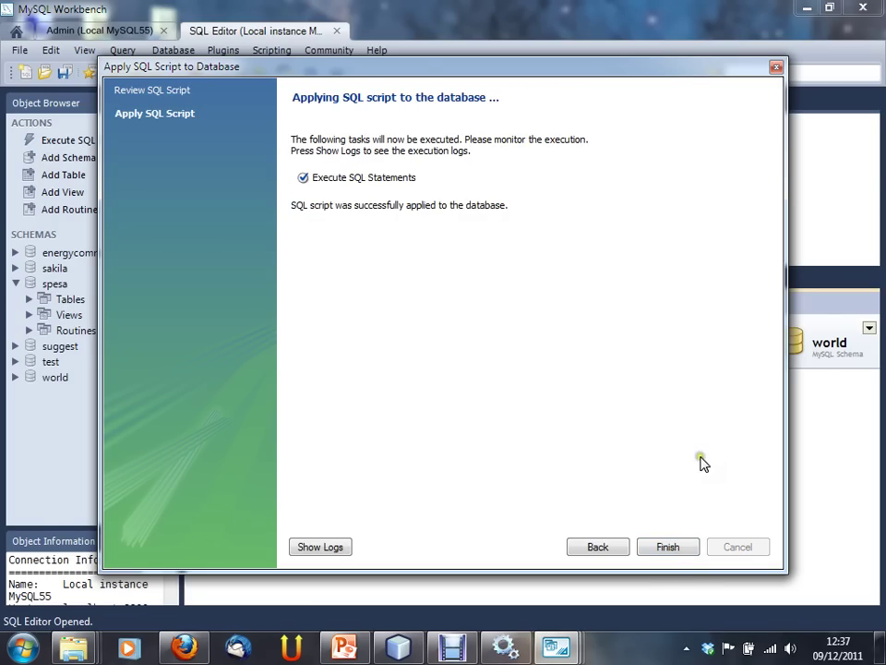
click(677, 550)
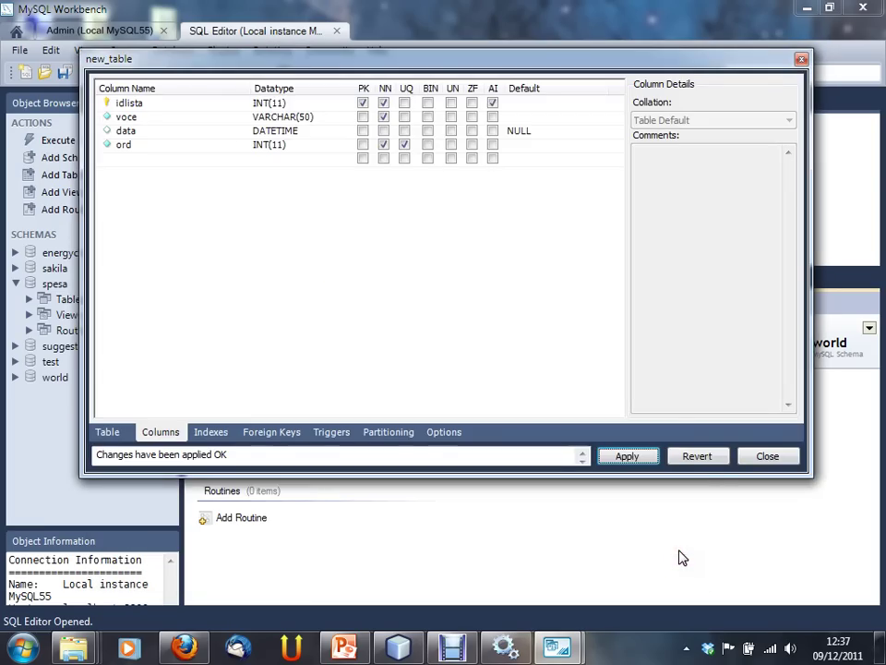
click(765, 457)
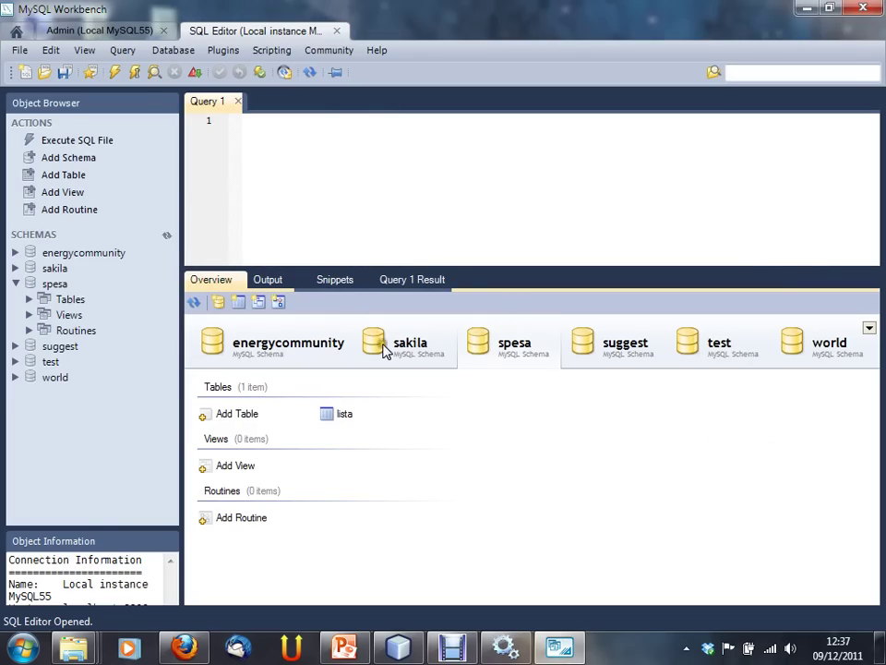
Step: Expand spesa > Tables > lista and inspect its columns idlista, voce, data and ord
click(30, 300)
click(71, 314)
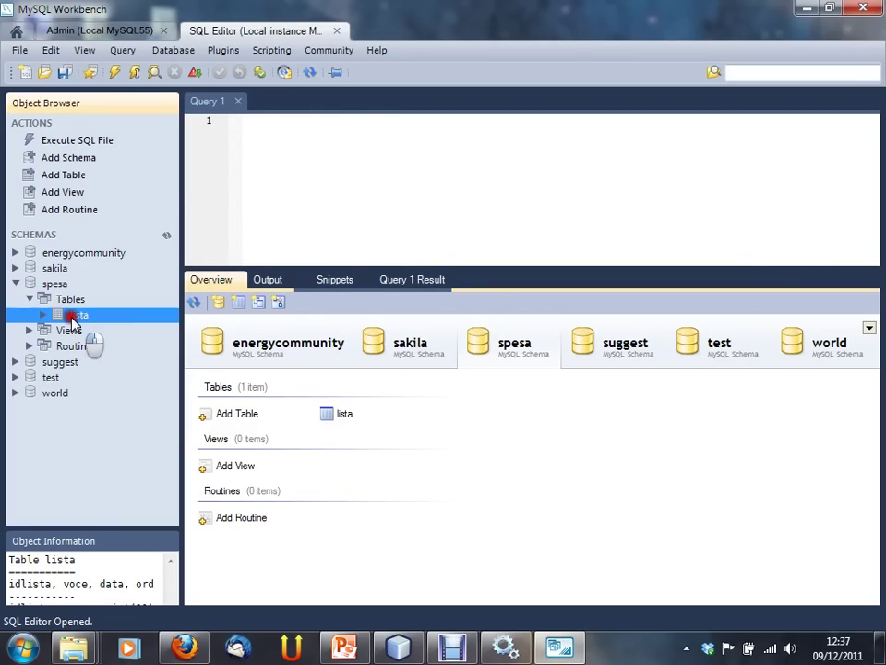
click(339, 413)
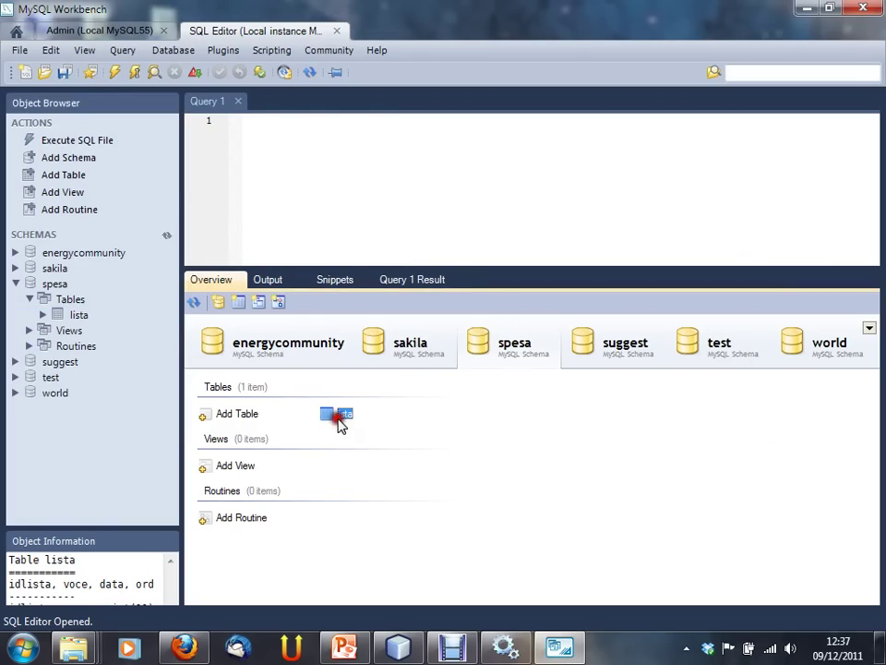
click(43, 314)
click(97, 333)
click(96, 360)
click(96, 376)
click(103, 346)
click(100, 331)
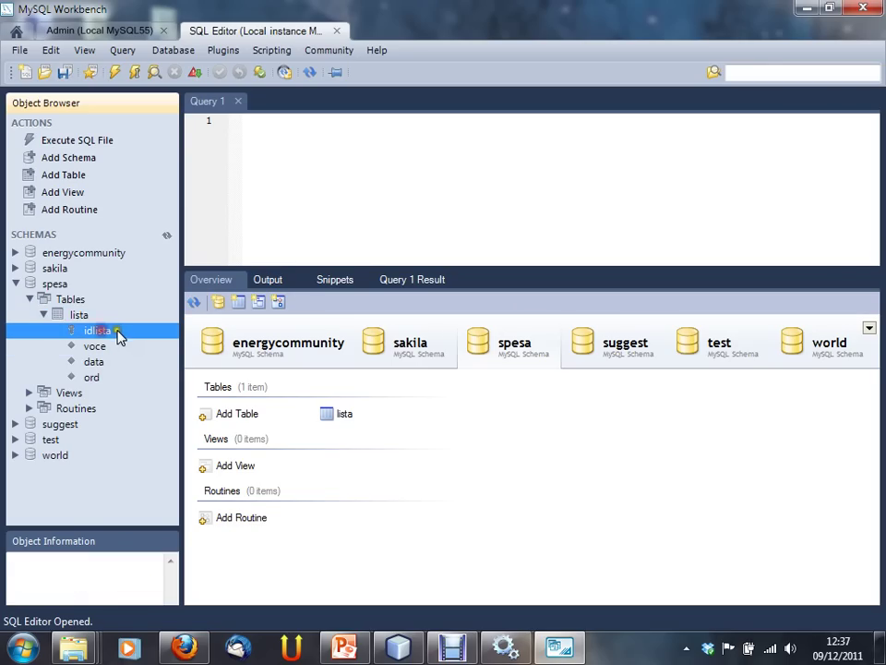
Step: Double-click lista to run EDIT `spesa`.`lista`, then browse the sakila and spesa overviews
click(344, 415)
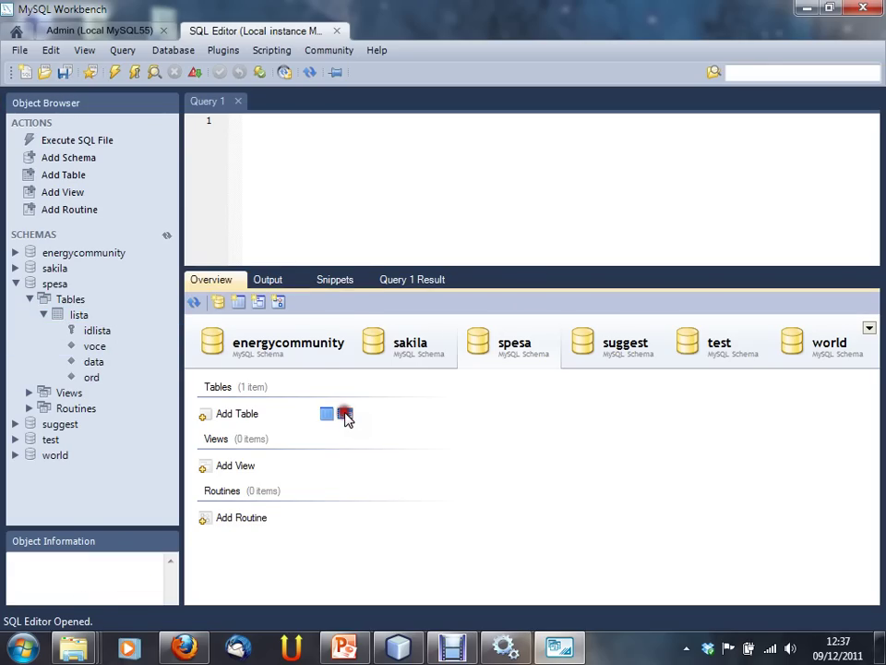
double_click(345, 416)
click(245, 119)
click(219, 280)
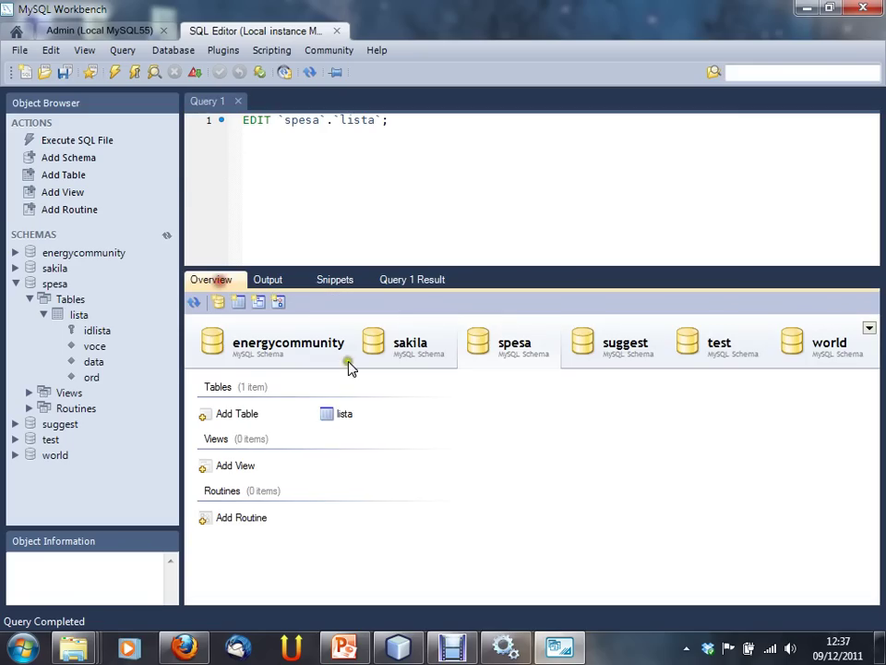
click(345, 414)
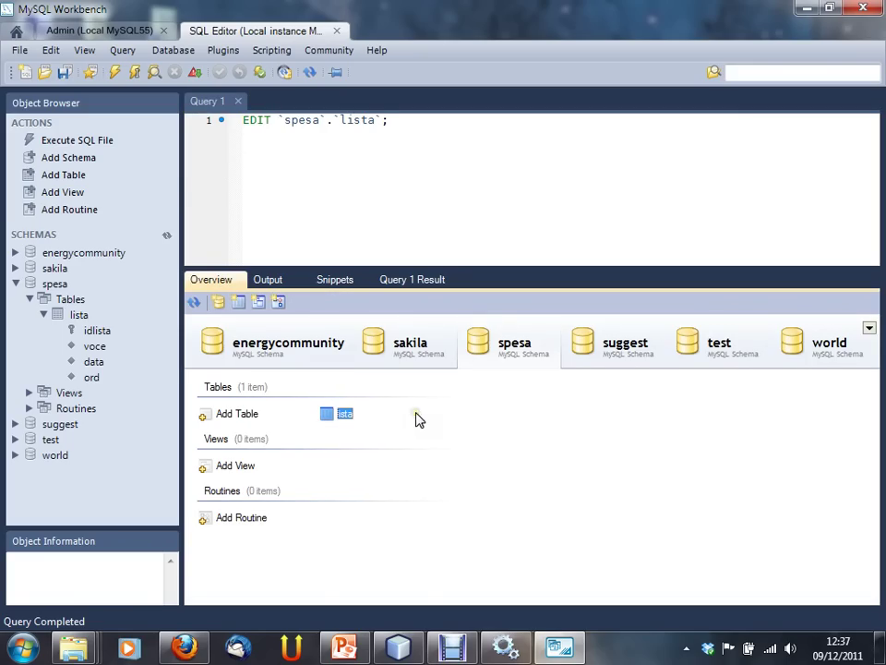
right_click(360, 411)
click(442, 412)
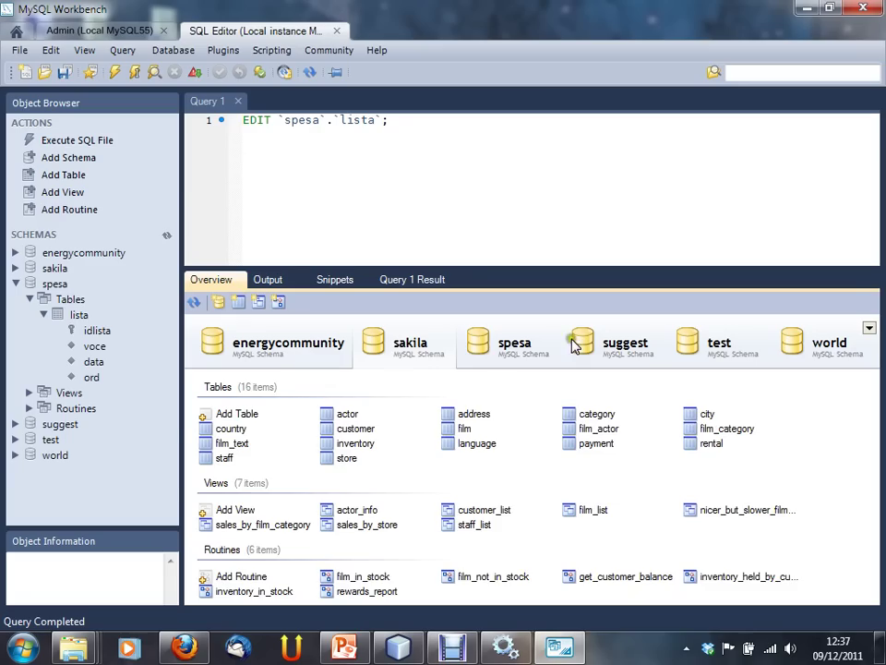
click(508, 346)
Step: Open lista's empty data grid via its right-click Edit Table Data action
click(338, 417)
right_click(335, 418)
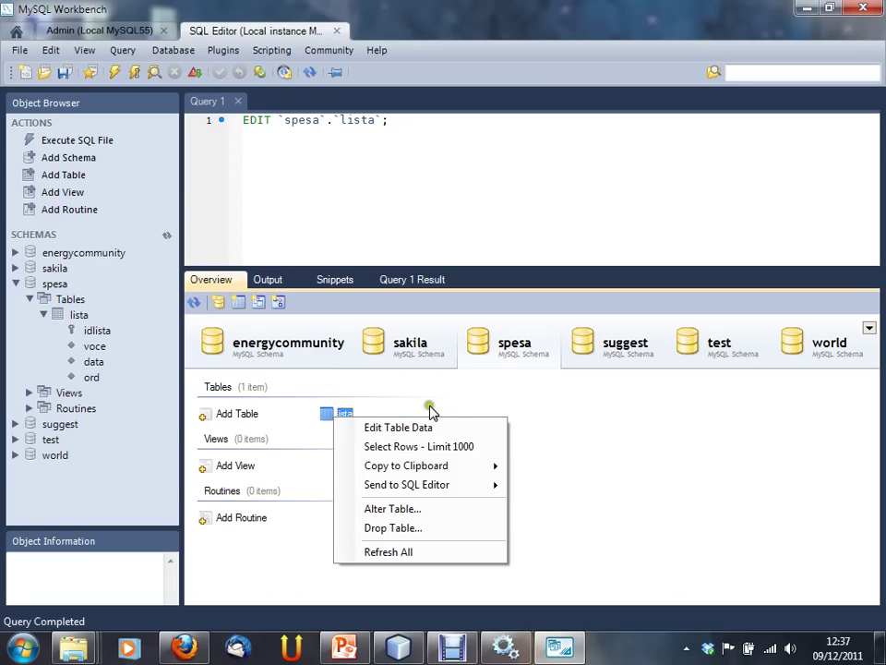
click(17, 31)
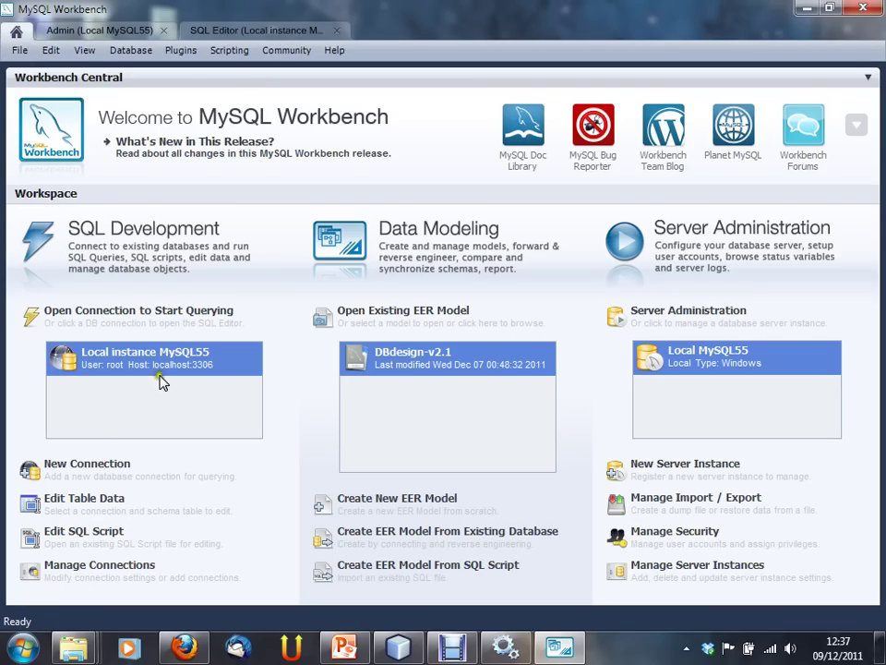
click(242, 30)
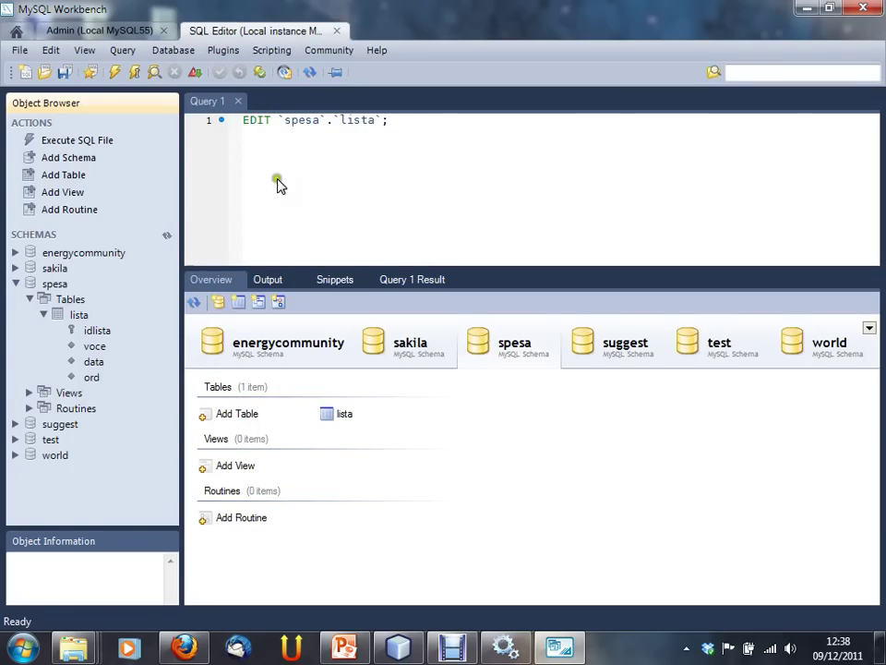
right_click(345, 417)
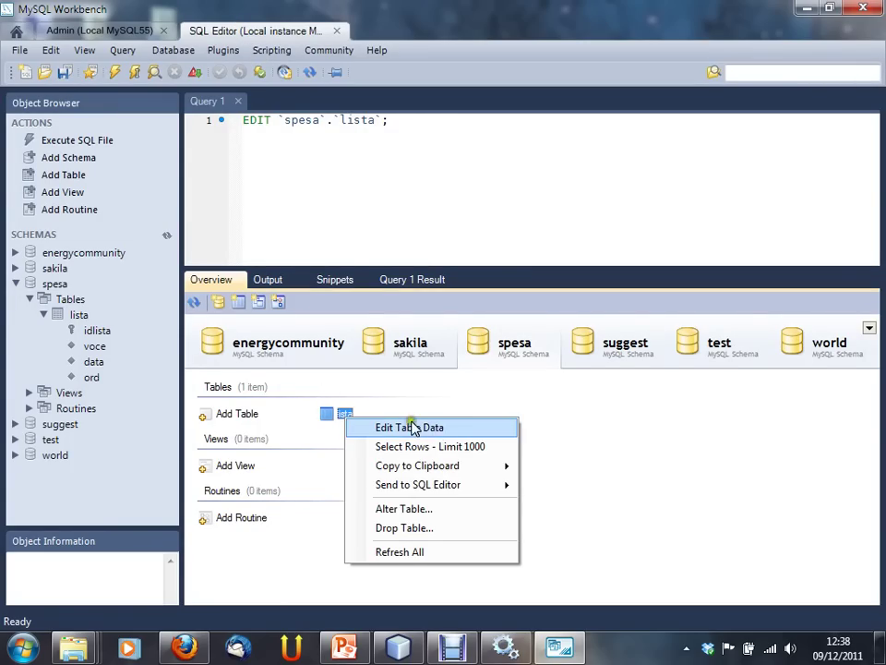
click(451, 434)
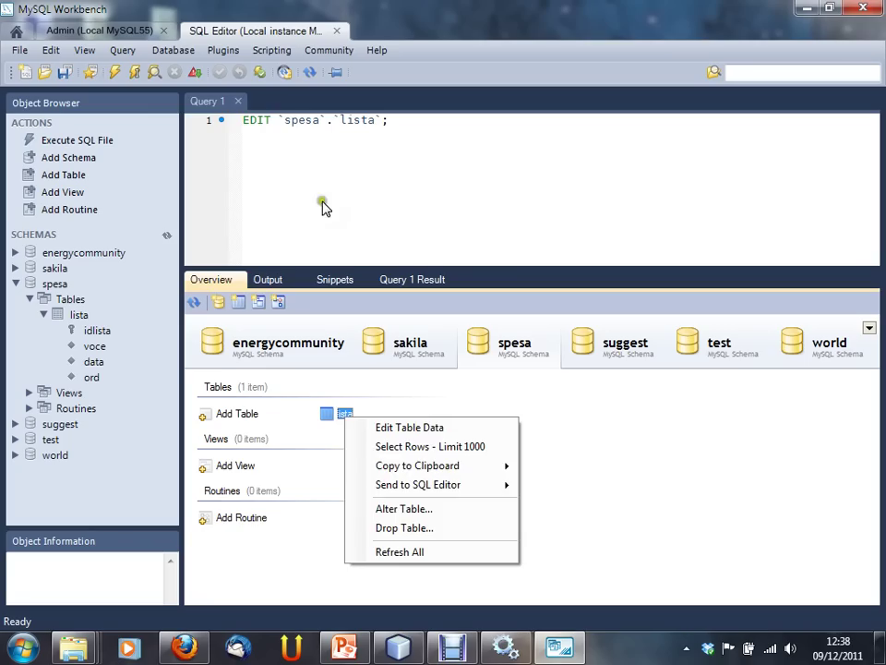
drag(419, 121, 221, 121)
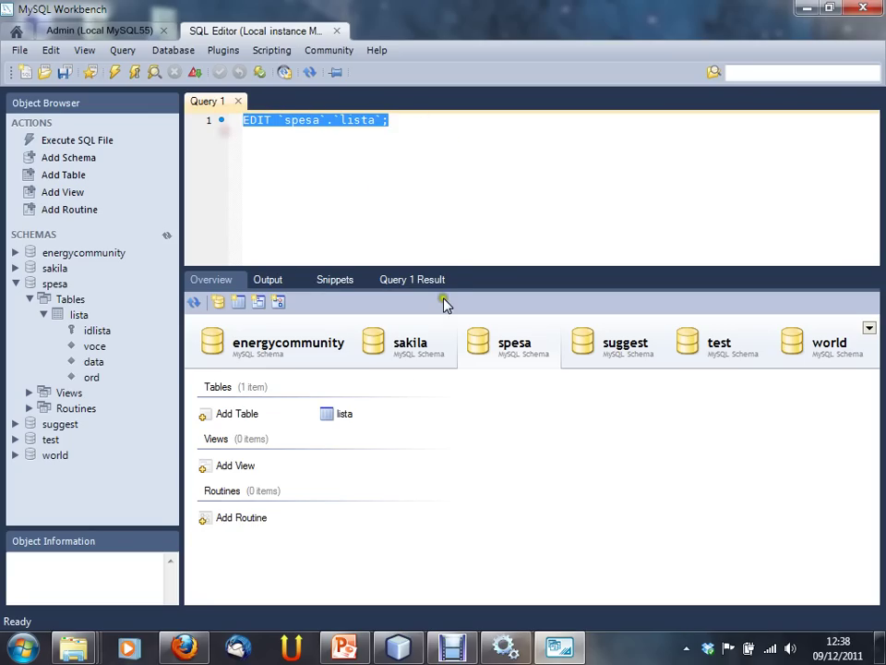
click(339, 415)
right_click(331, 416)
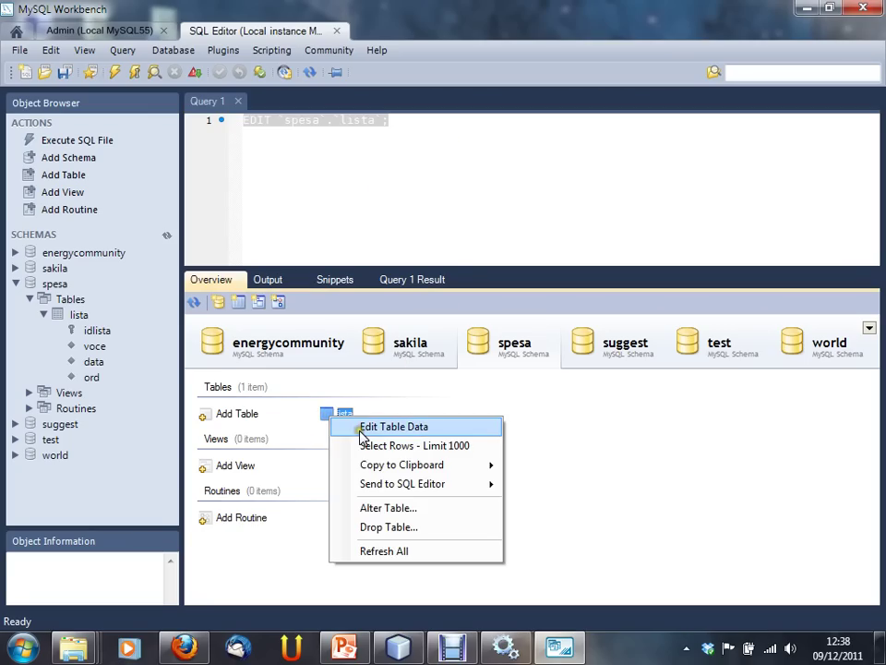
click(369, 427)
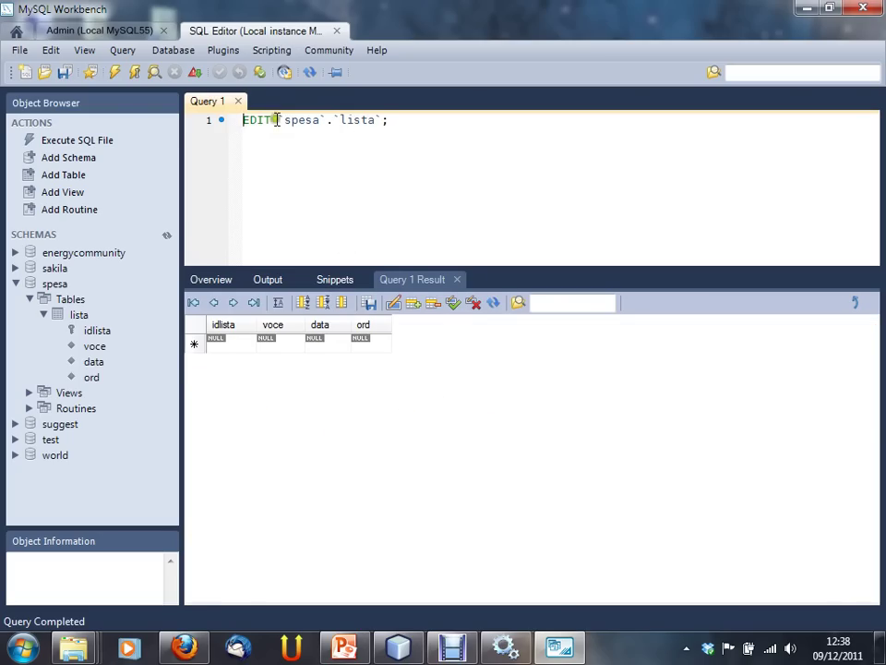
Step: Enter four rows: uno with ord 1, seconda 2, latte 4, prosciutto 3
click(247, 347)
click(269, 345)
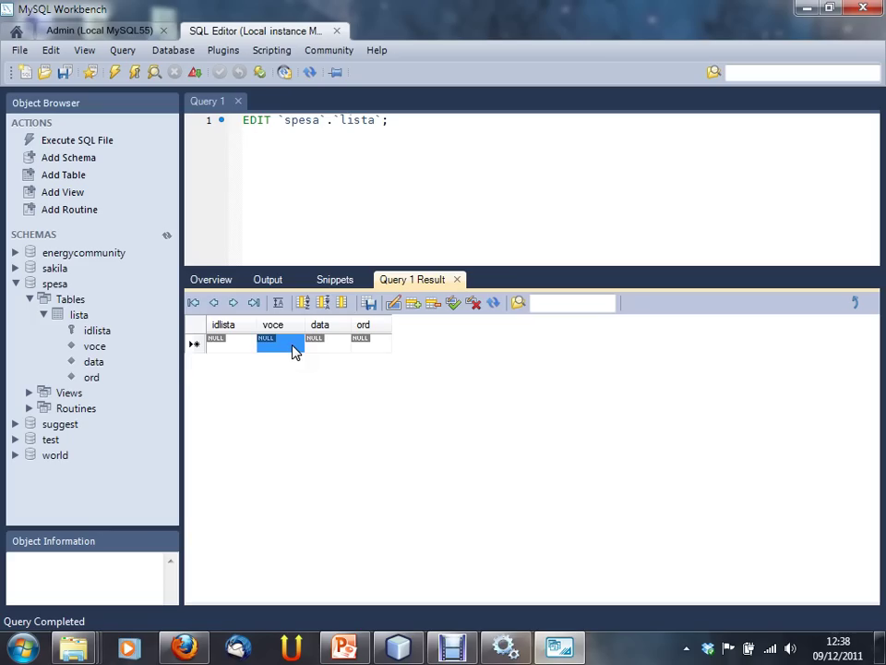
text(uno)
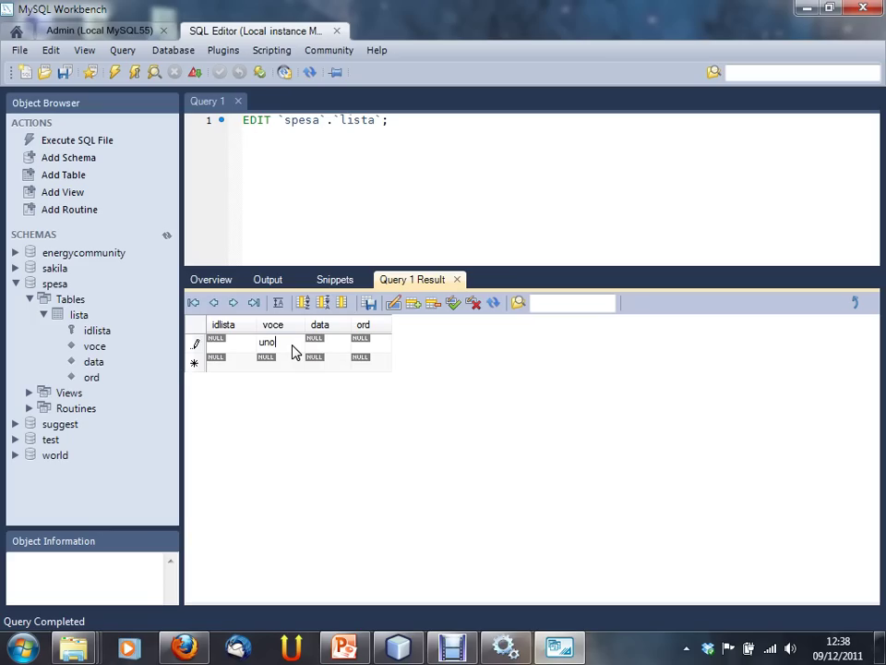
key(Tab)
key(Tab)
text(1)
key(Tab)
key(Tab)
text(seconda)
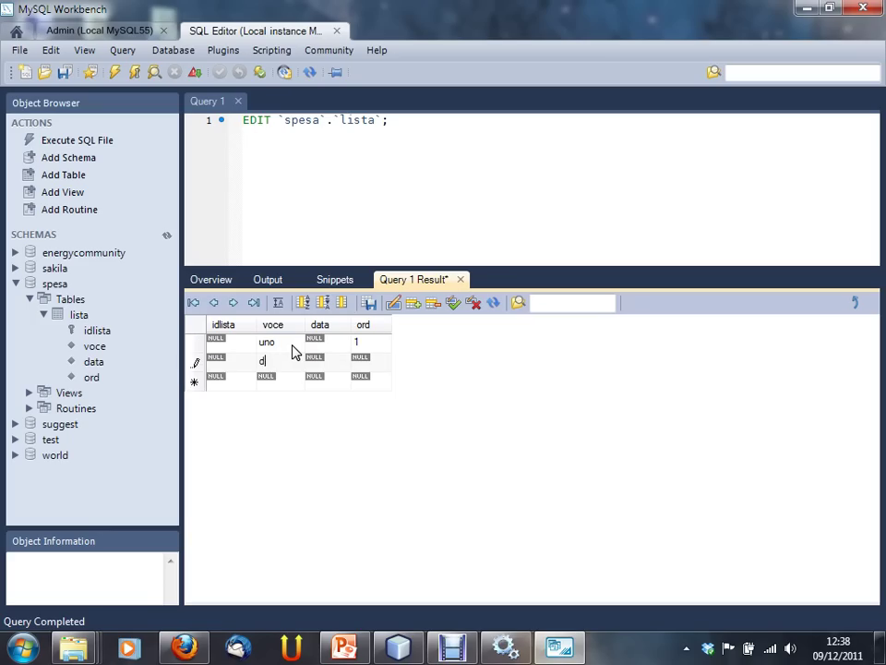
key(Tab)
key(Tab)
text(2)
key(Tab)
key(Tab)
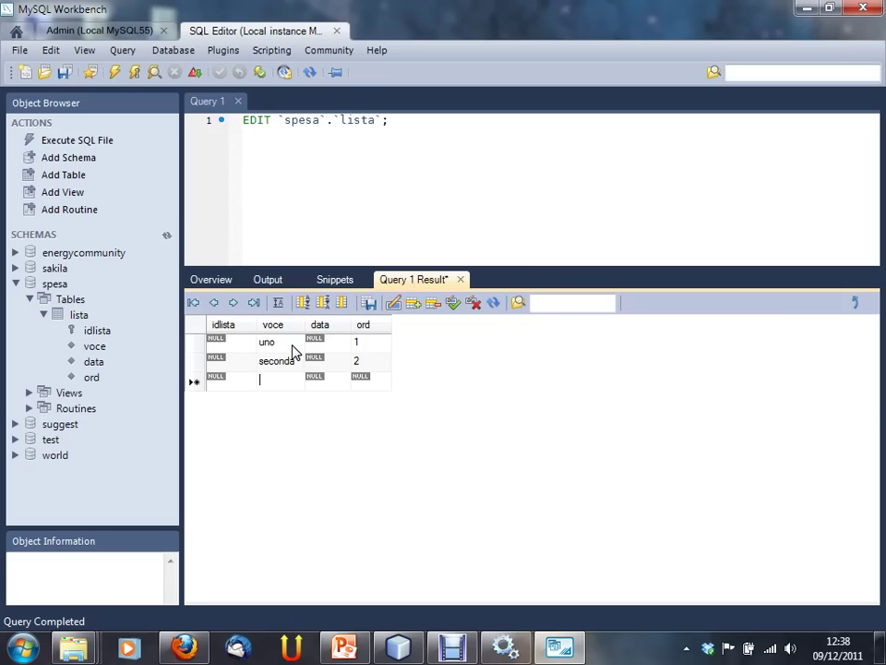
text(latte)
key(Tab)
key(Tab)
text(4)
key(Tab)
key(Tab)
text(prosciutta)
key(BackSpace)
key(BackSpace)
text(to)
key(Tab)
key(Tab)
text(3)
key(Tab)
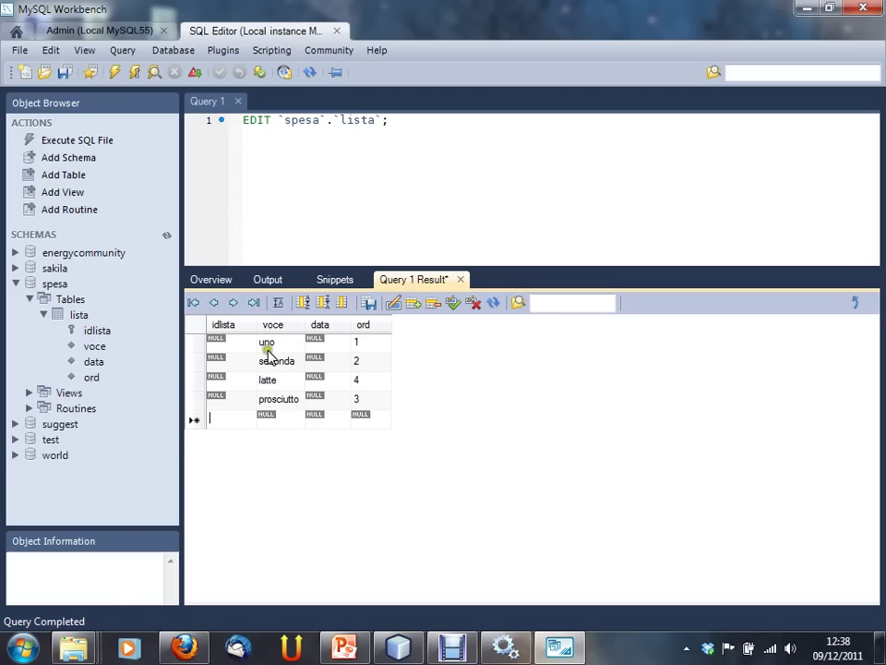
Step: Set the uno row's date to 2011-12-09 and widen the data column
click(322, 341)
click(330, 344)
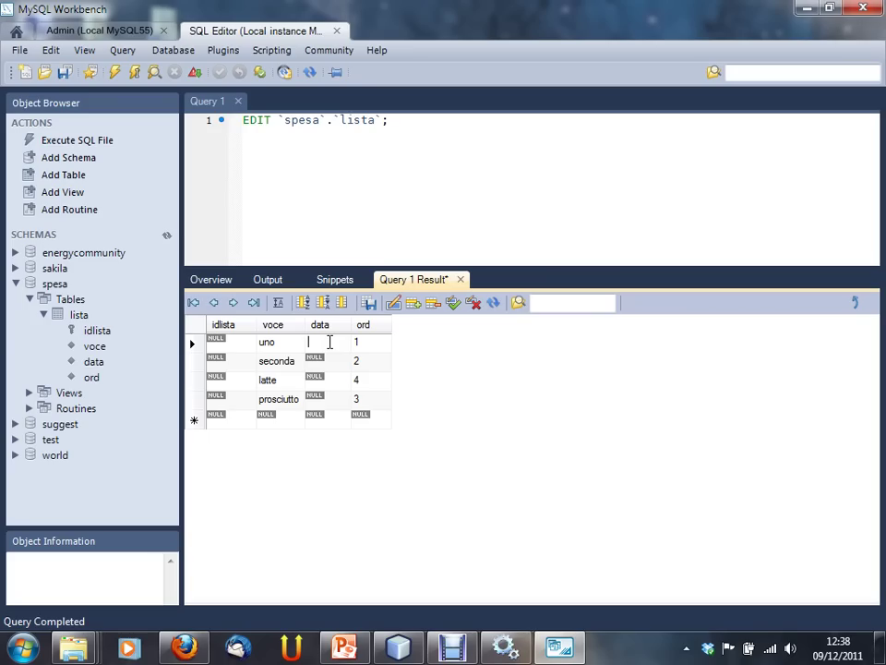
text(2011)
text(-12-09)
key(Return)
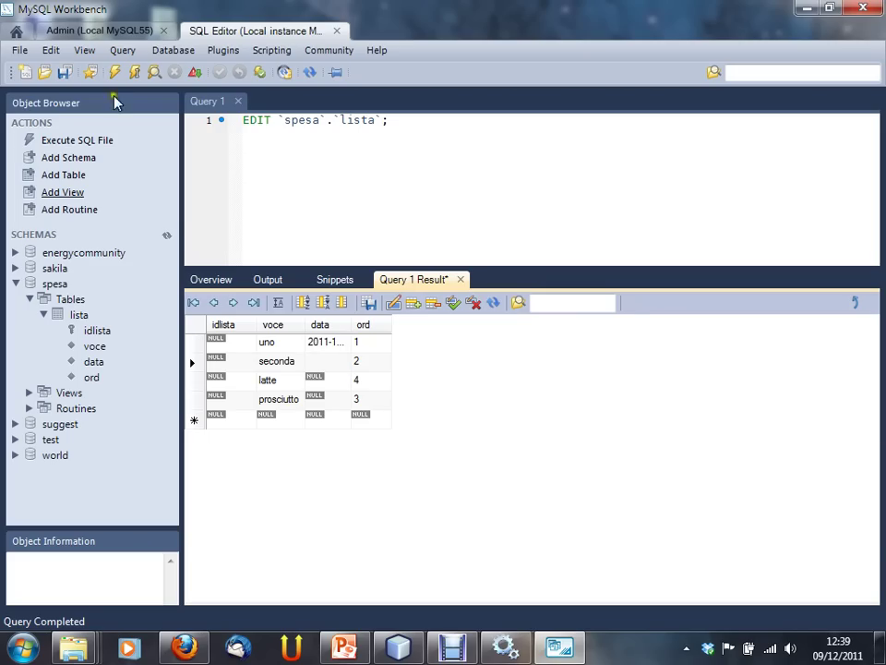
drag(351, 324, 442, 323)
Step: Copy the date 2011-12-09 into the seconda, latte and prosciutto rows
click(354, 340)
double_click(304, 343)
key(ctrl+c)
double_click(335, 360)
key(ctrl+v)
double_click(332, 379)
key(ctrl+v)
double_click(332, 400)
key(ctrl+v)
double_click(348, 416)
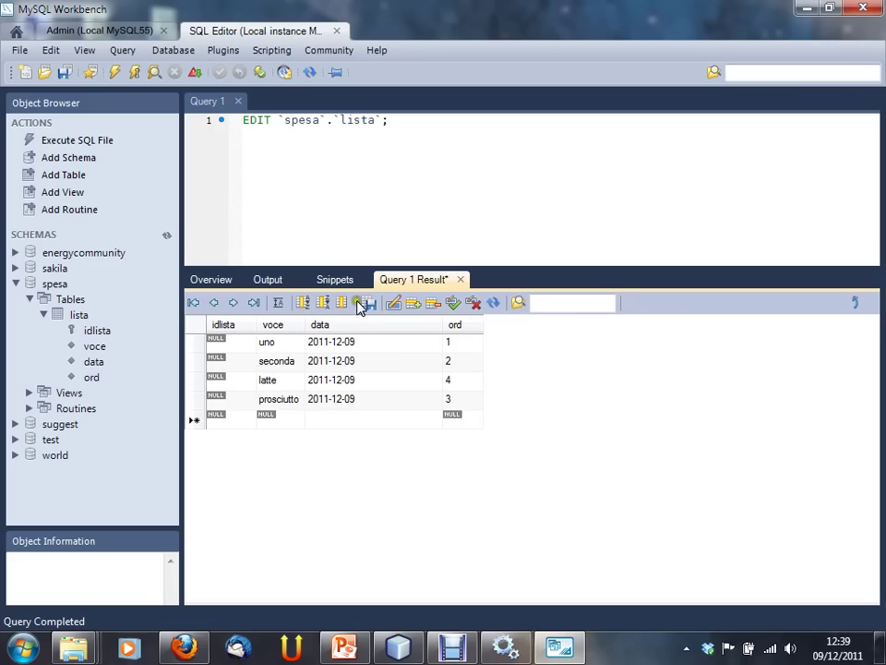
Step: Apply the four new rows to spesa.lista so they receive idlista 1–4
click(342, 340)
click(454, 306)
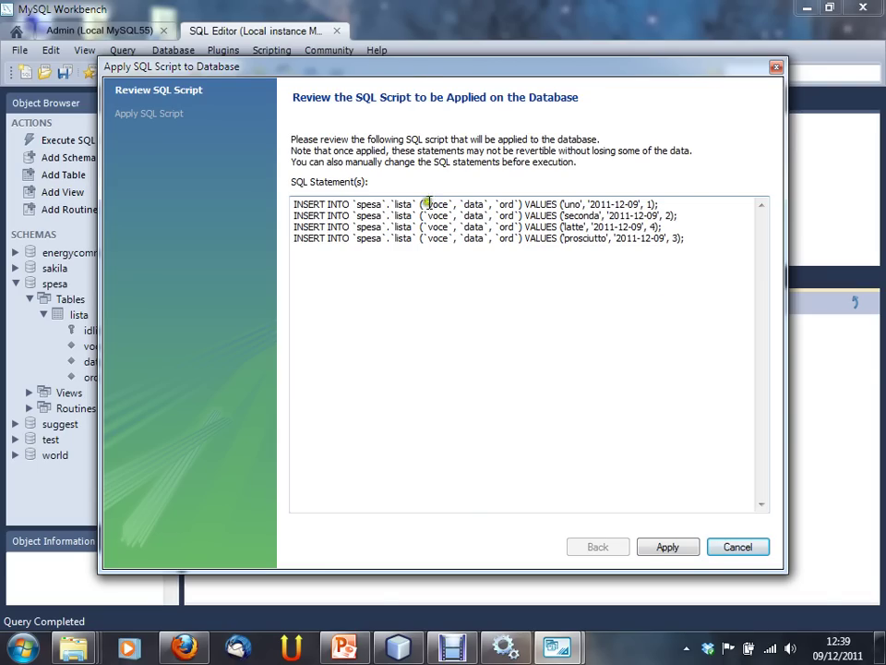
click(667, 549)
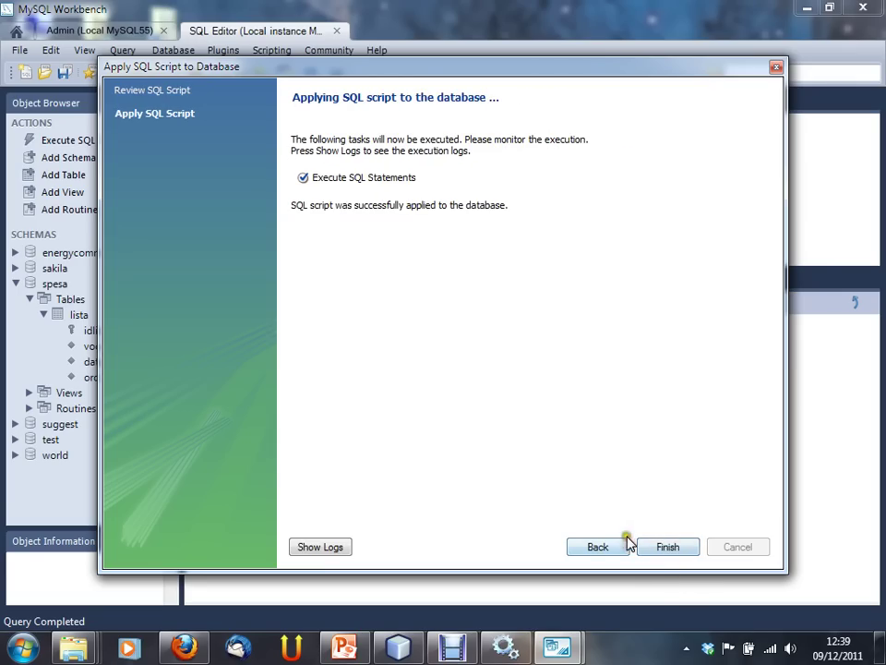
click(668, 547)
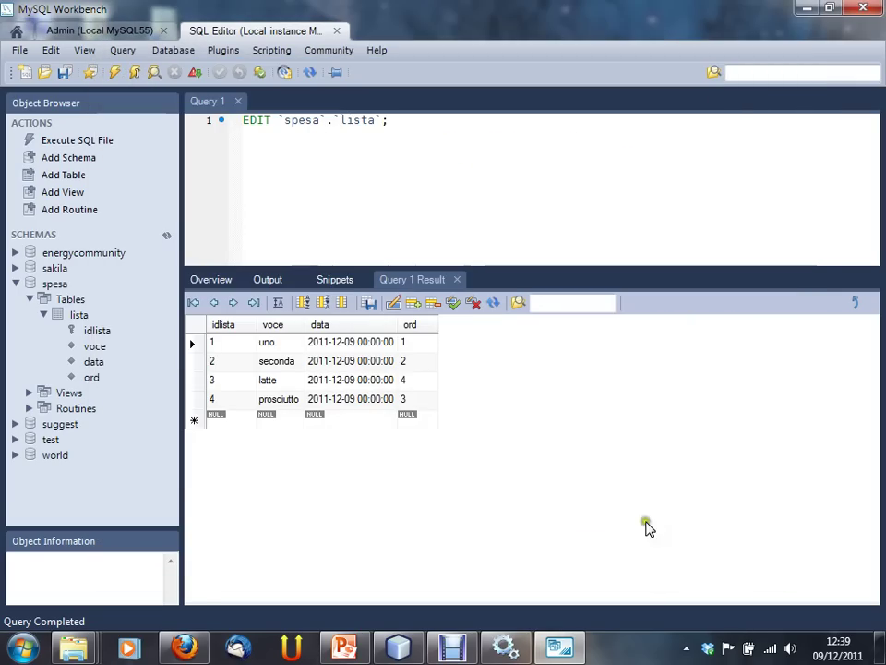
Step: Bring up the spesa schema overview and the lista table's context menu
click(462, 286)
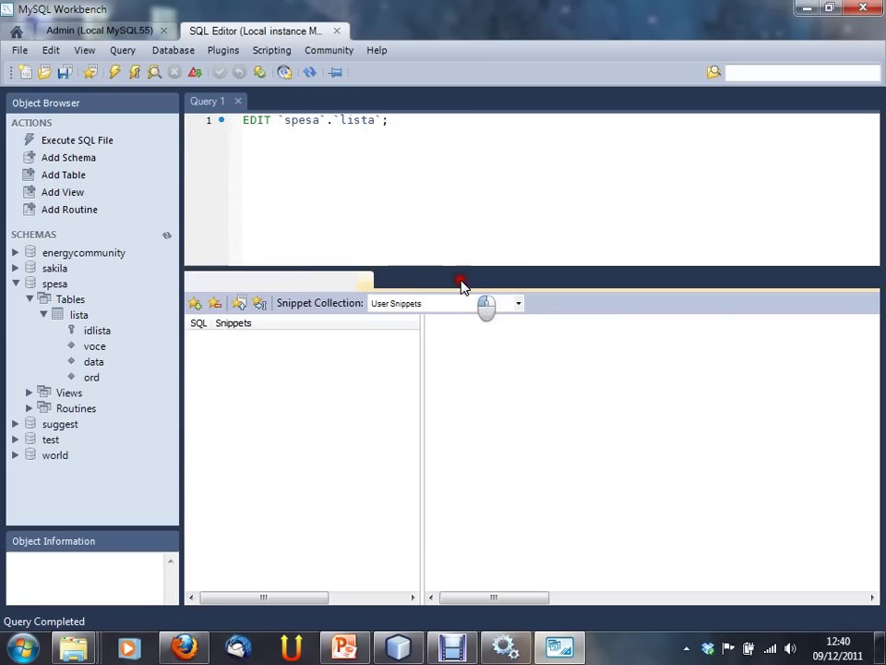
click(210, 278)
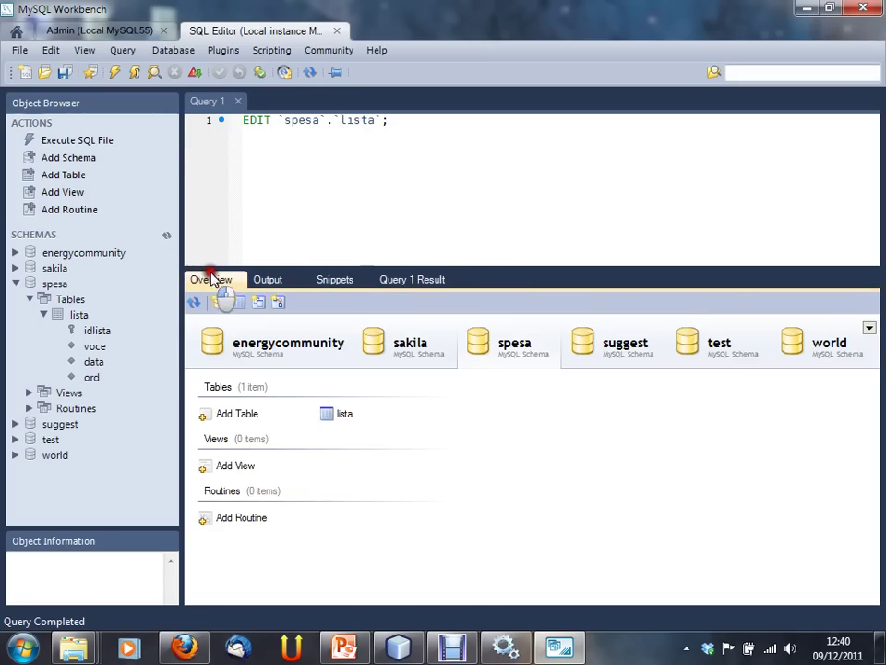
right_click(351, 414)
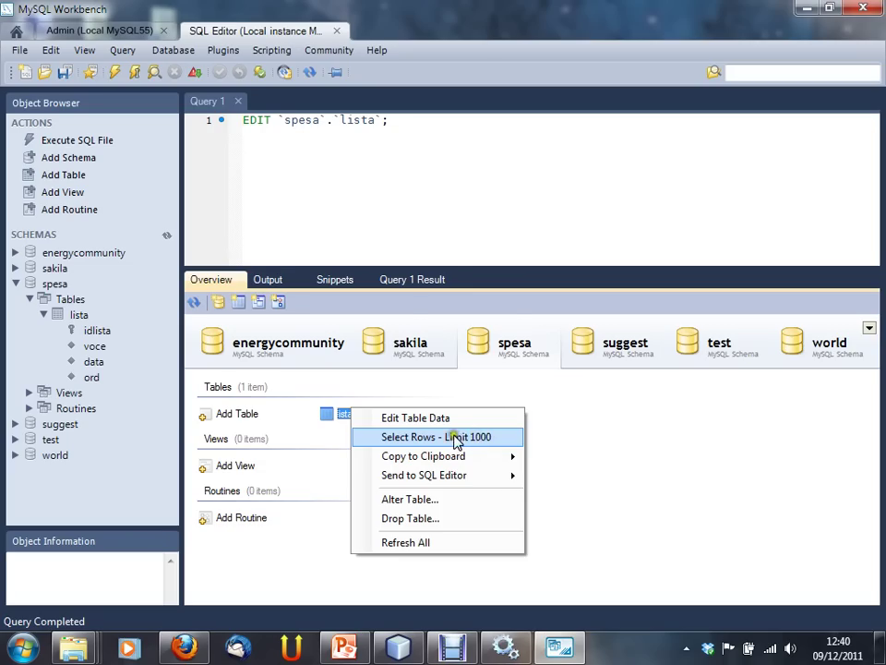
Step: Select lista's rows (Limit 1000) to show four records, then highlight the query's asterisk
click(452, 440)
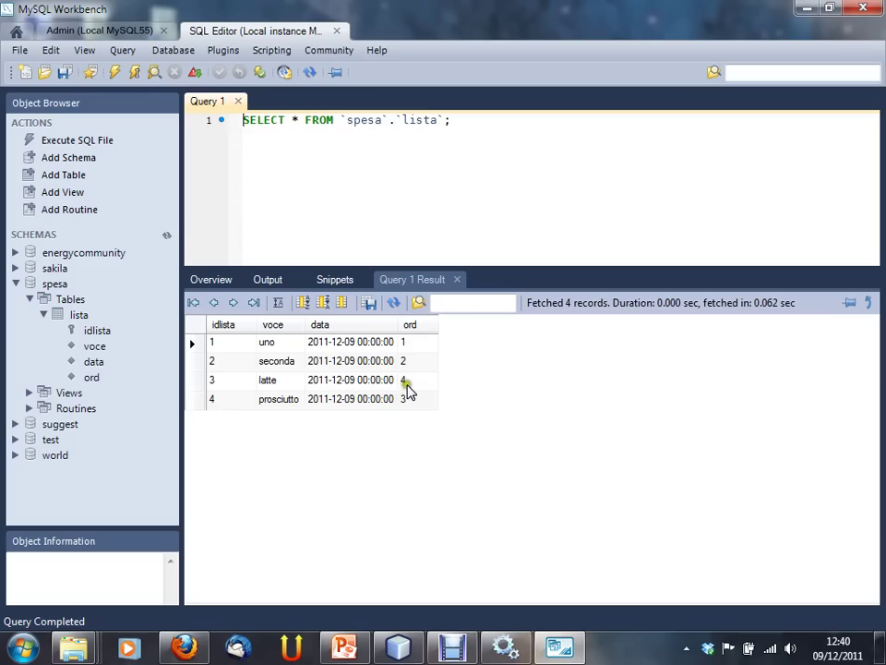
double_click(294, 121)
Step: Run SELECT voce, data, ord FROM `spesa`.`lista` order by ord asc
text(voce, d)
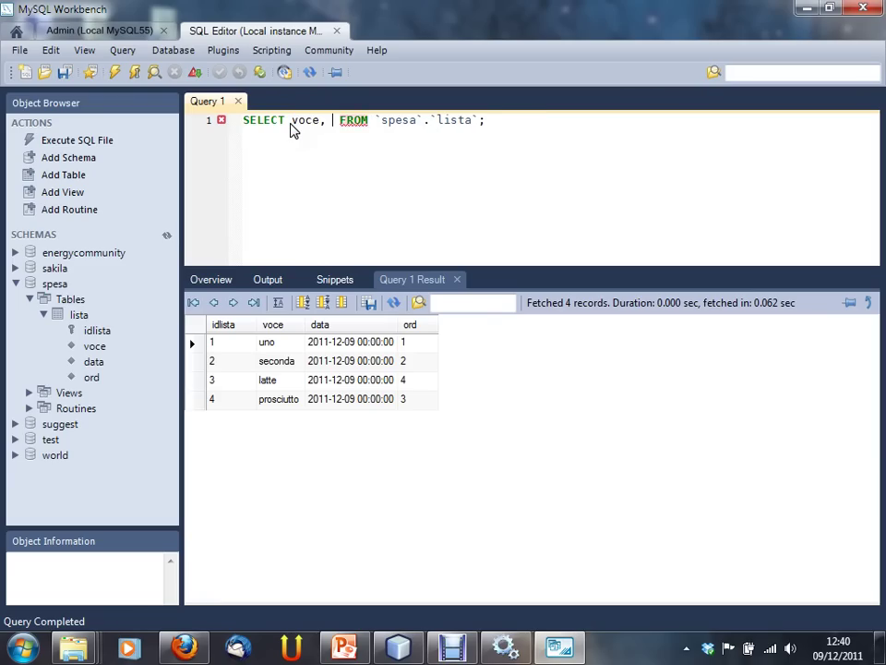
text(ata, ord)
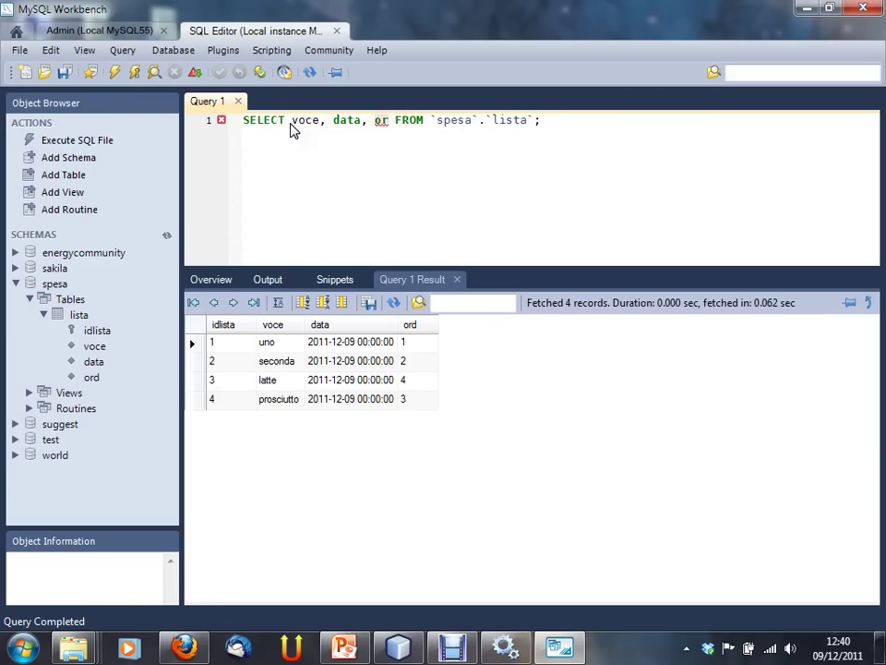
key(End)
text(ode)
key(BackSpace)
key(BackSpace)
text(rder by ord ac)
key(BackSpace)
text(sc)
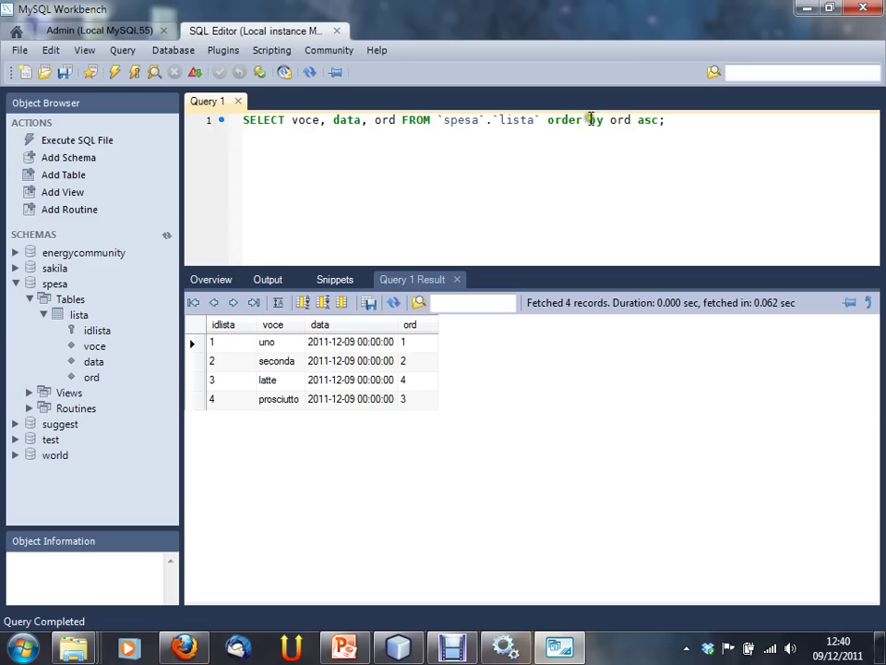
double_click(619, 120)
click(683, 132)
click(112, 74)
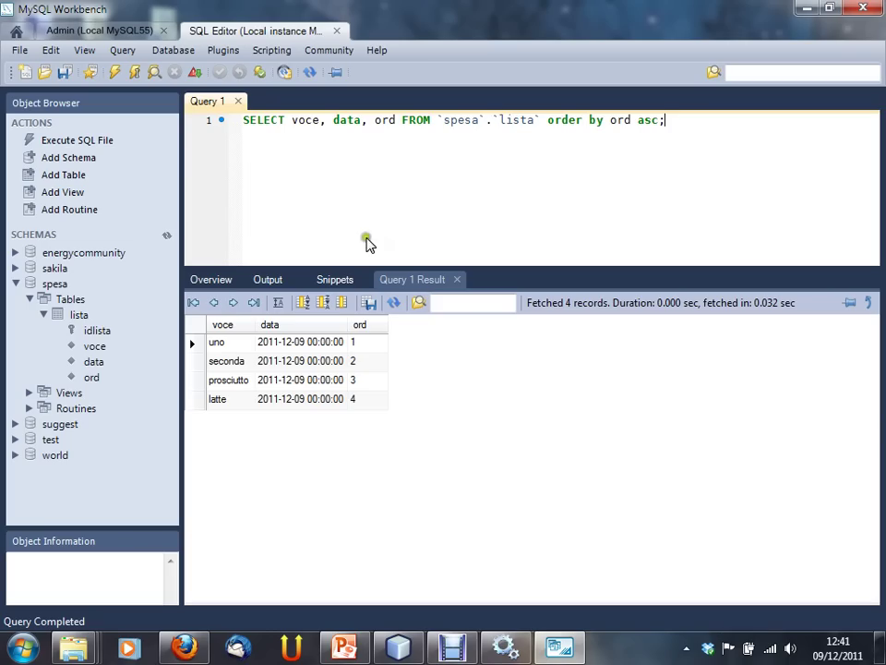
Step: Select prosciutto's date and ord value 3 in the result grid
click(421, 159)
click(353, 379)
click(311, 379)
click(369, 380)
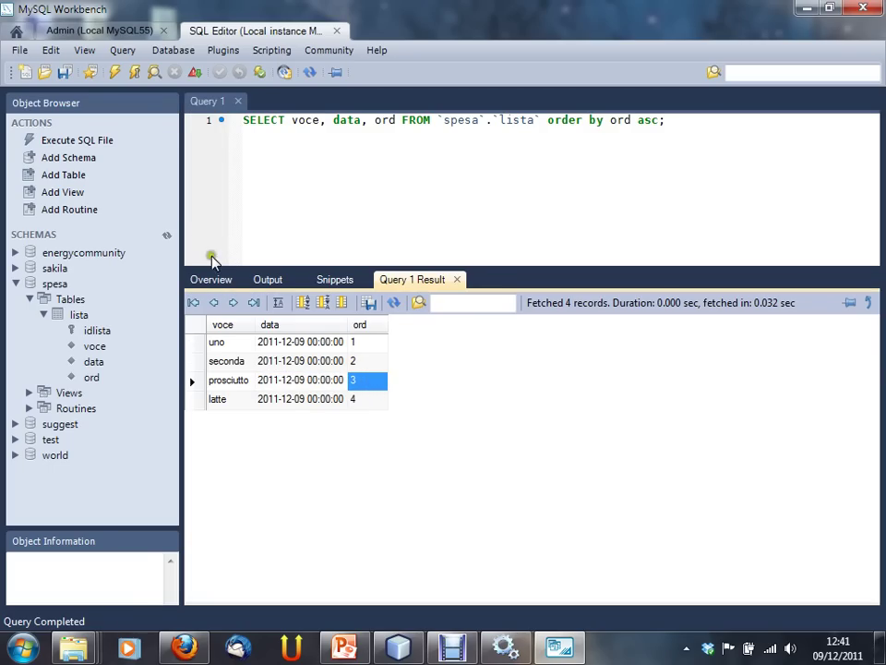
Step: Reopen lista with Edit Table Data, then return to the spesa schema overview
click(227, 280)
right_click(339, 412)
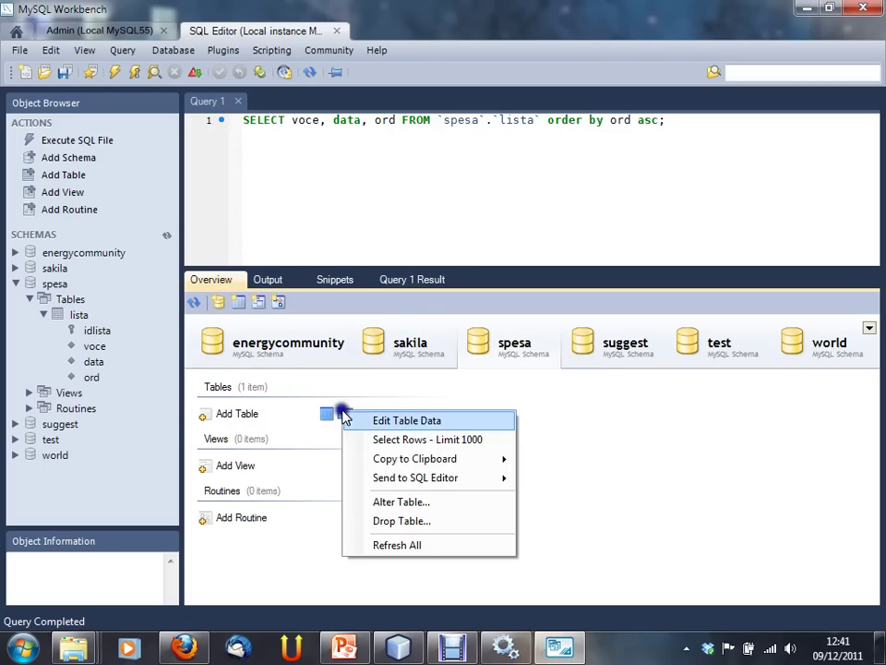
click(362, 420)
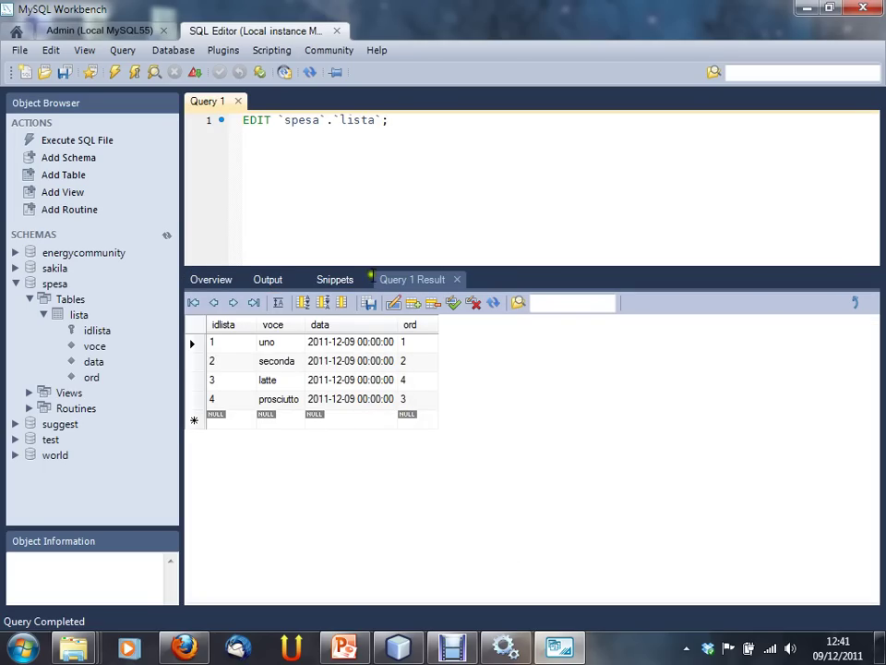
click(231, 282)
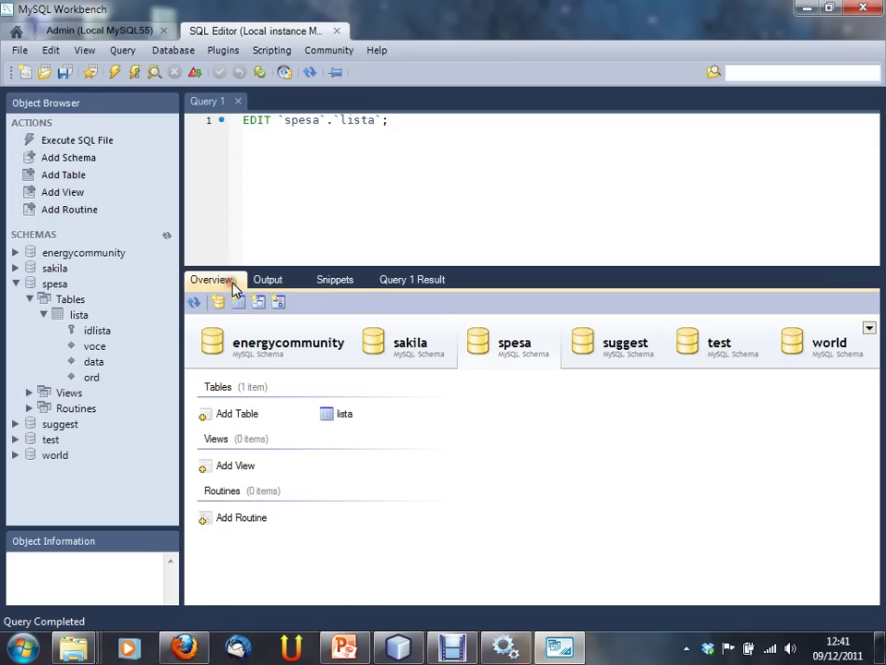
Step: Open lista's table editor to review its columns idlista, voce, data, ord, then close it
right_click(341, 414)
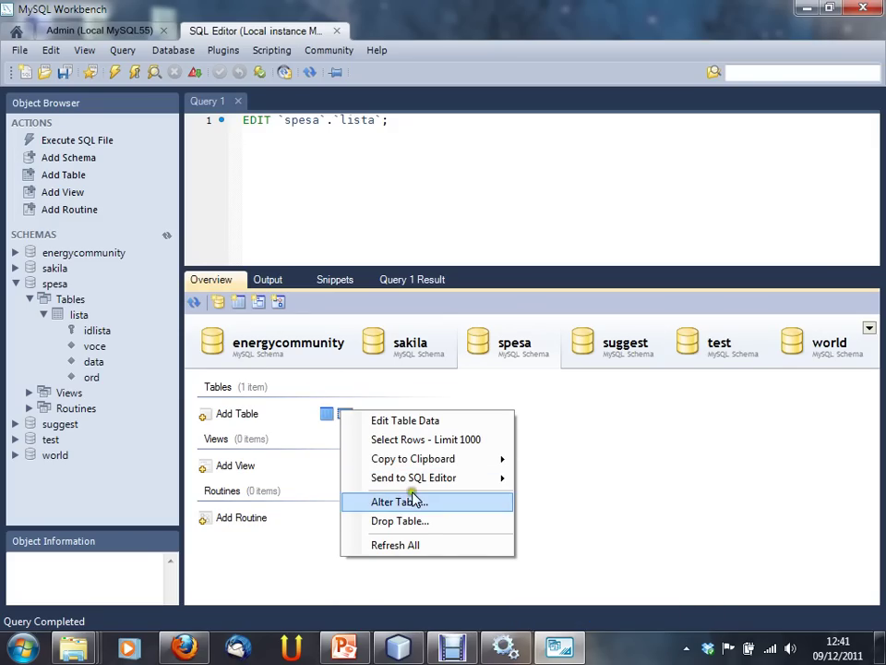
click(307, 414)
click(338, 415)
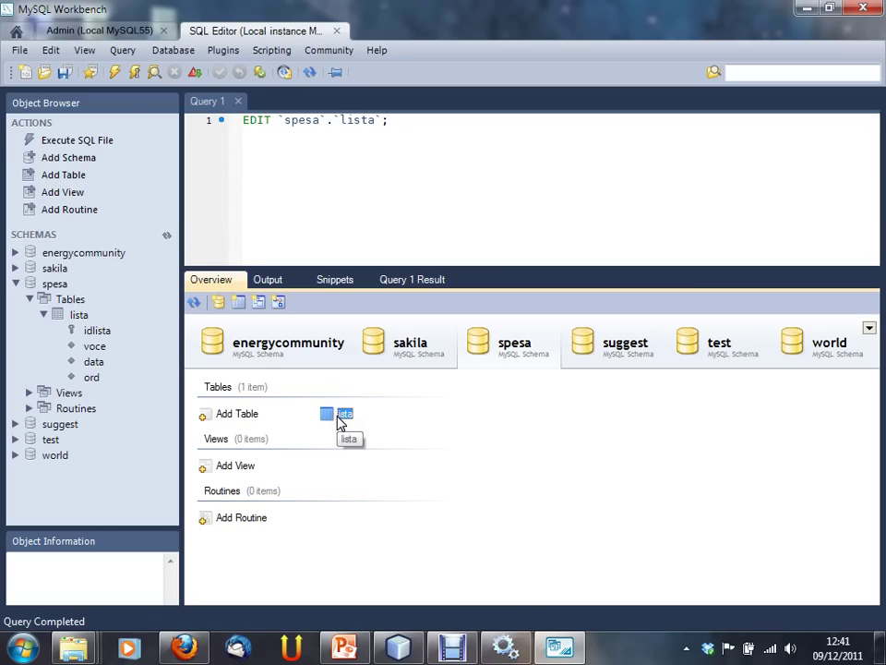
right_click(340, 417)
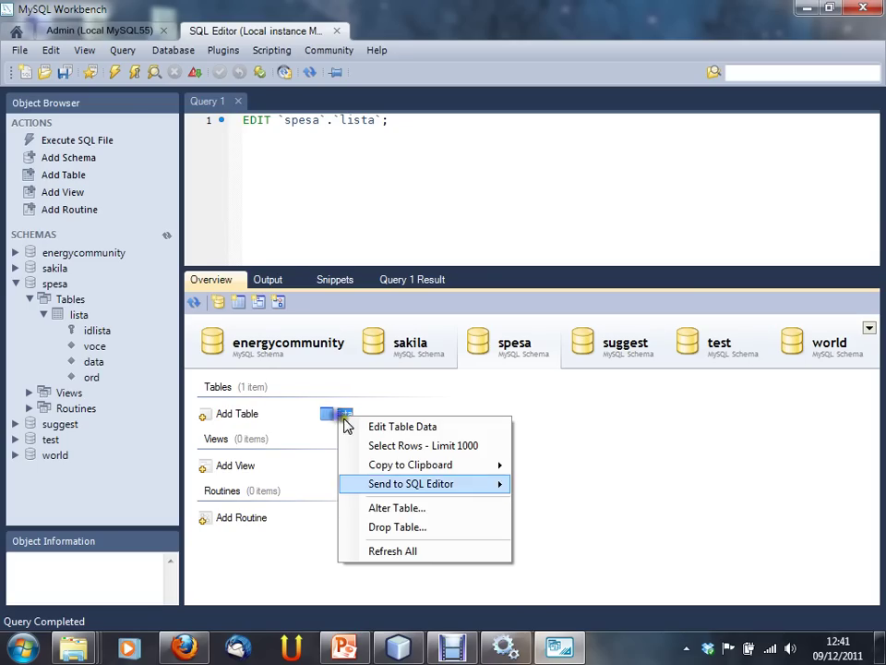
click(410, 511)
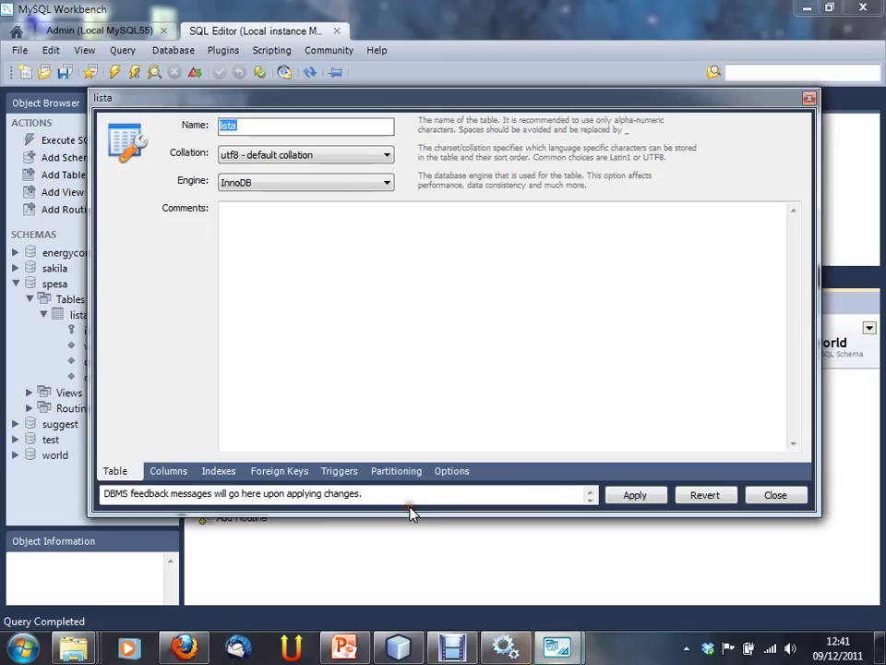
click(172, 472)
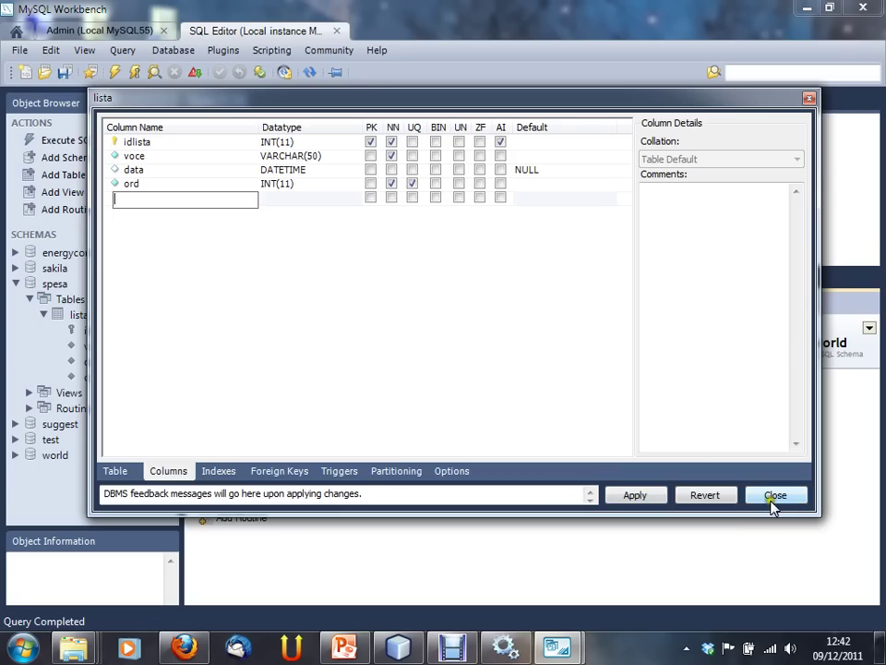
click(774, 501)
click(449, 248)
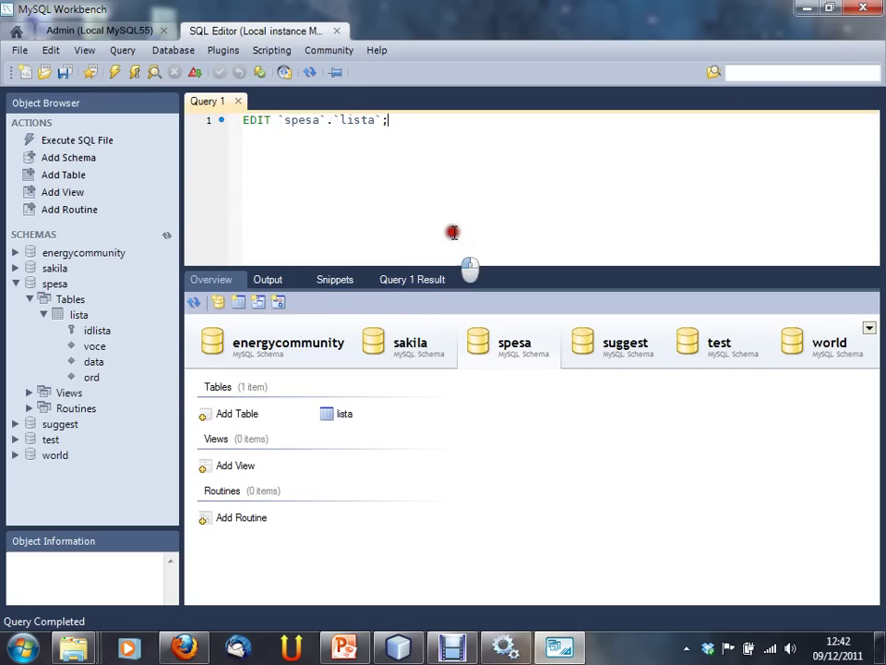
Step: Collapse the lista table's column list in the schema tree
click(51, 317)
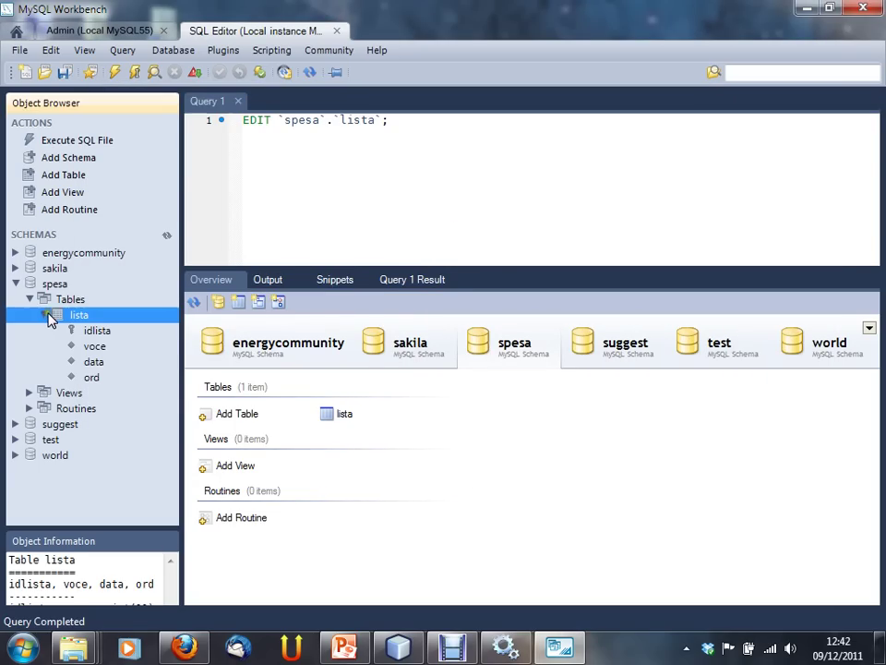
click(47, 316)
click(46, 316)
click(45, 316)
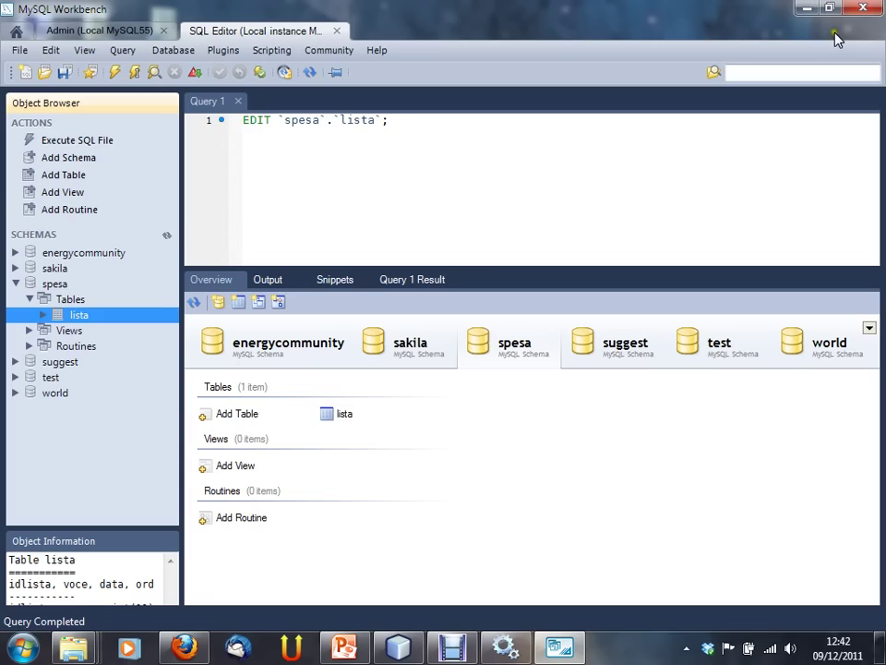
Step: Select lista in the Overview's Tables section to show its details
click(341, 415)
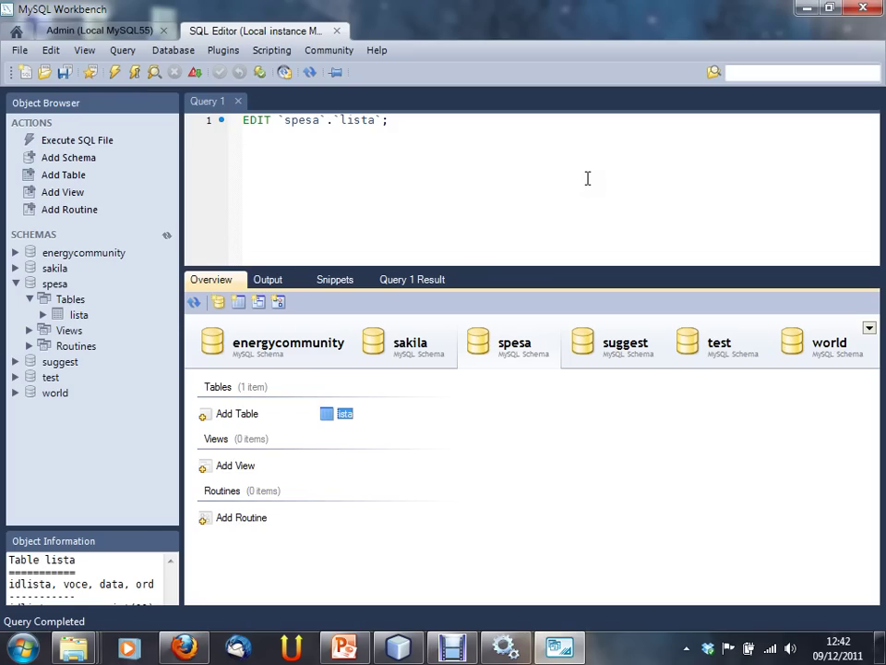
click(344, 415)
click(343, 416)
Step: Enlarge the Object Information panel, then switch to the Admin (Local MySQL55) tab
drag(125, 531, 146, 473)
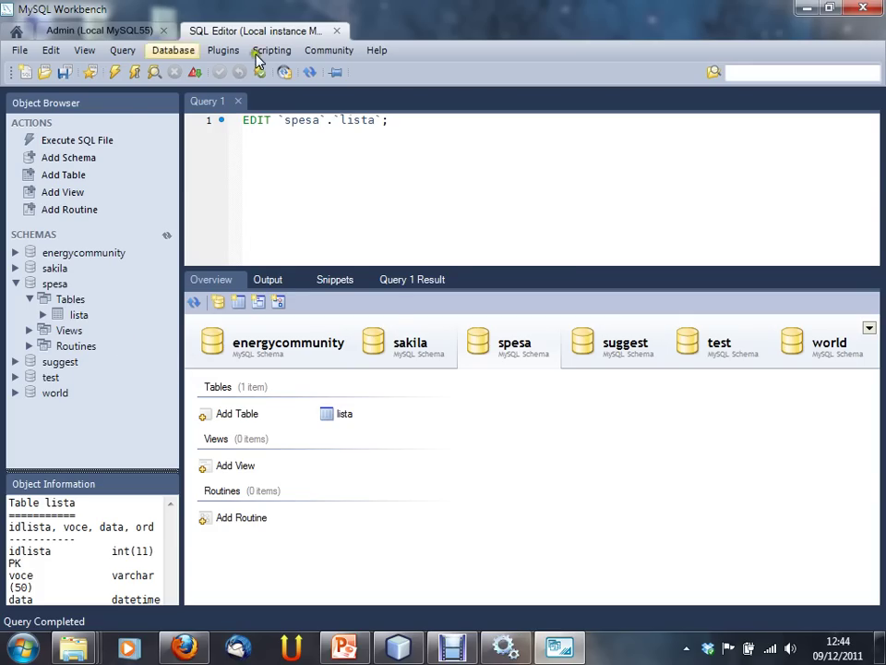
click(139, 33)
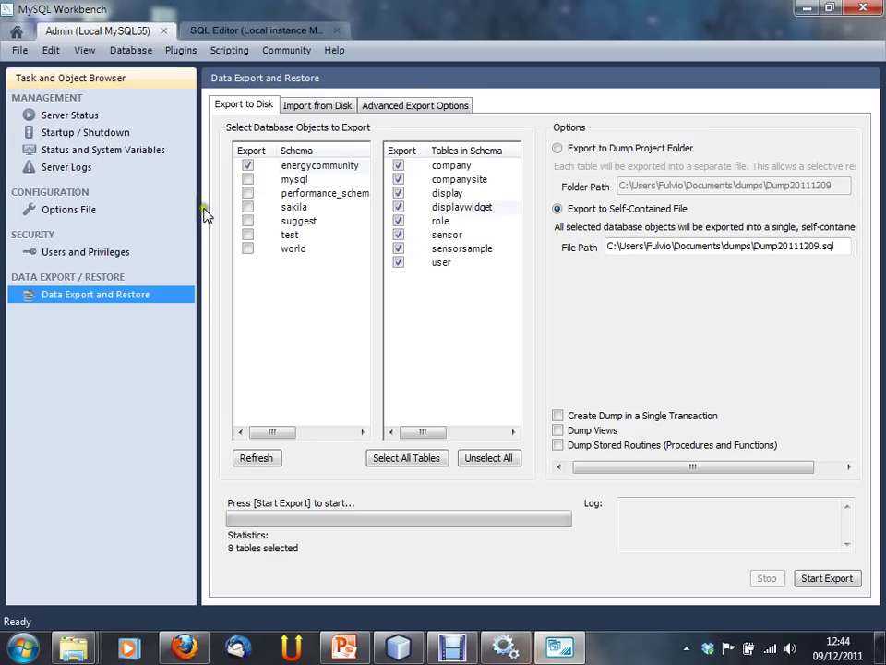
Step: Open Users and Privileges, glance at Schema Privileges, and return to the five-account list
click(92, 255)
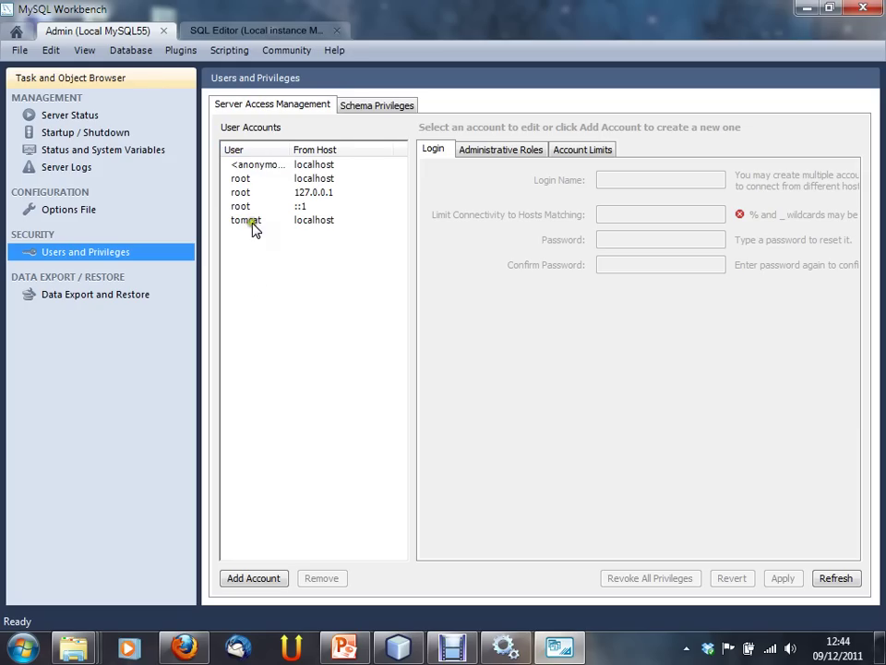
click(384, 107)
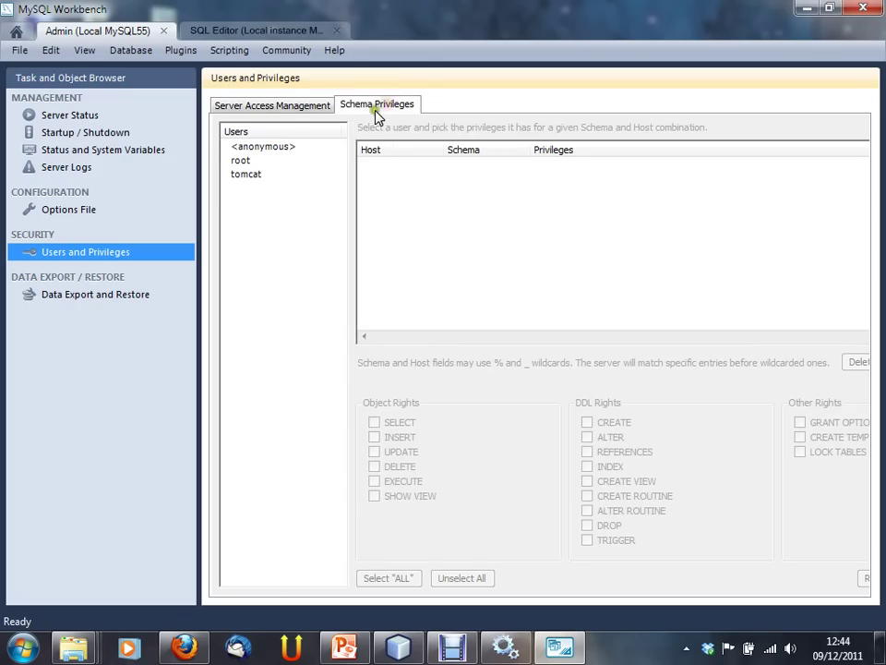
click(282, 107)
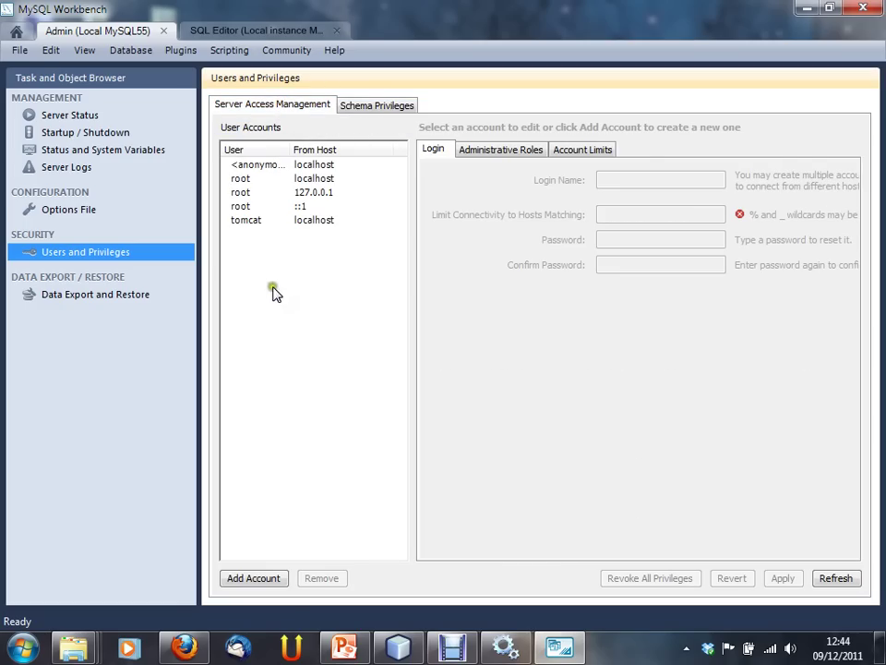
Step: Add a new account with login name spesa and host localhost
click(267, 578)
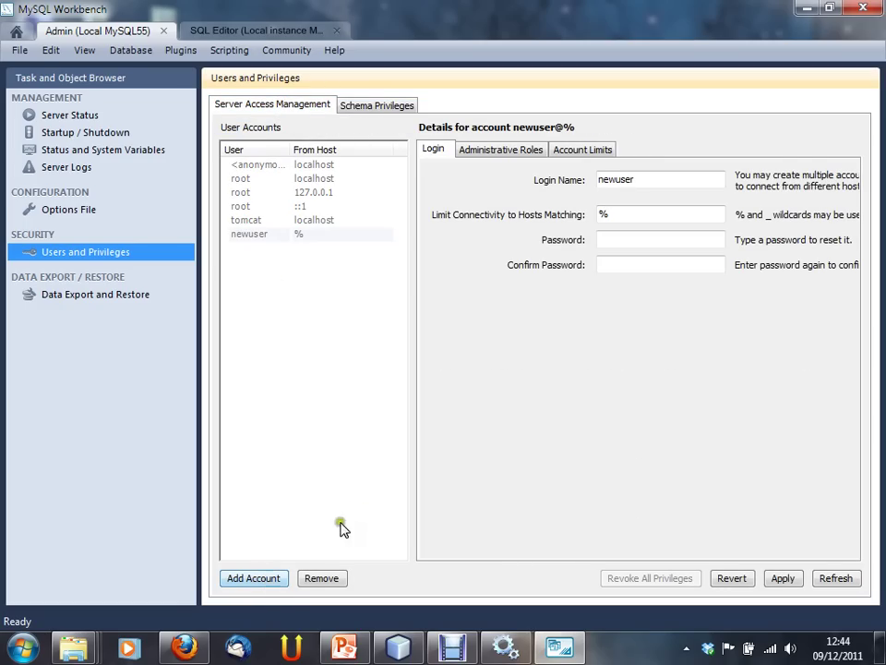
double_click(697, 180)
double_click(680, 216)
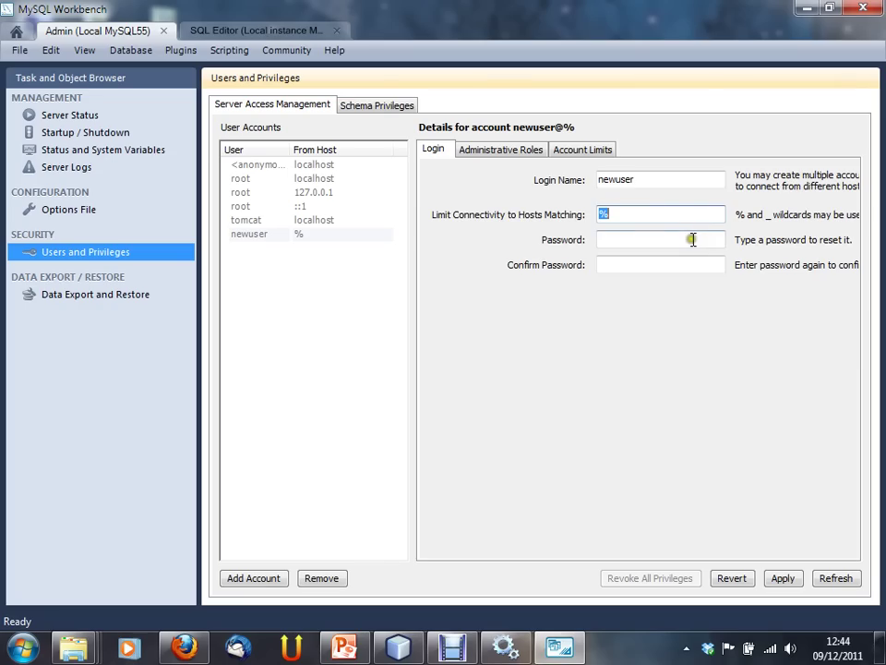
double_click(659, 177)
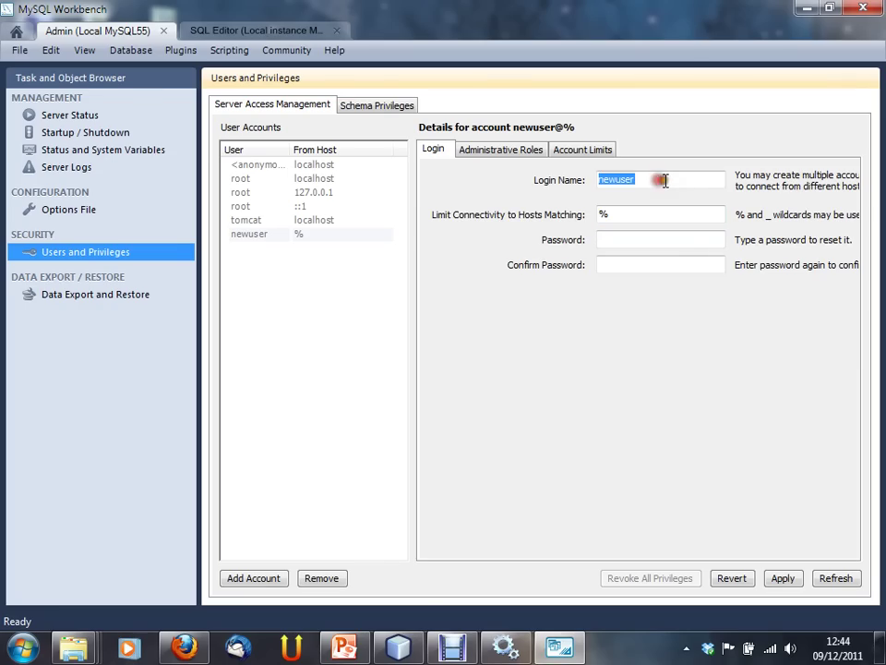
text(spesa)
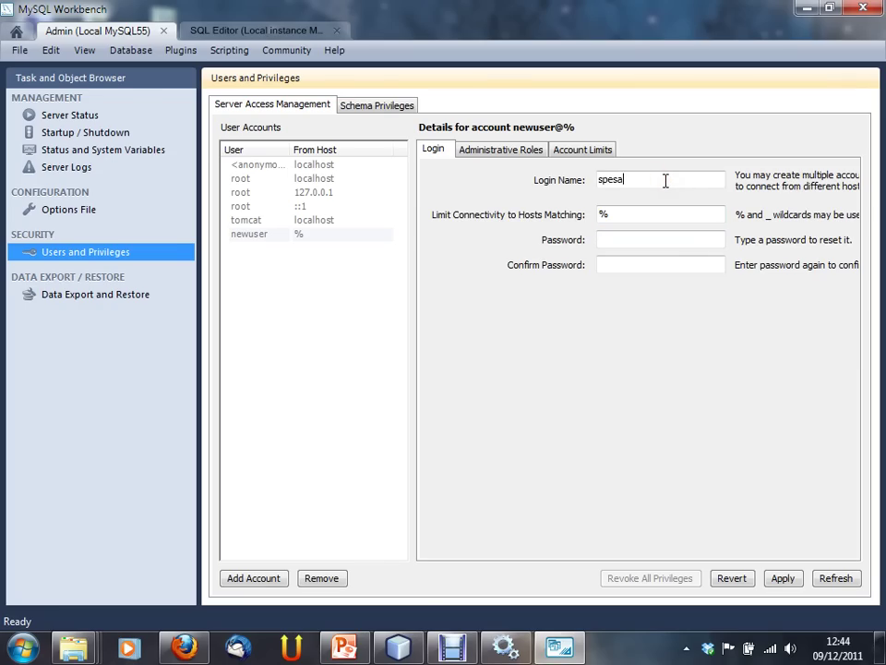
double_click(625, 217)
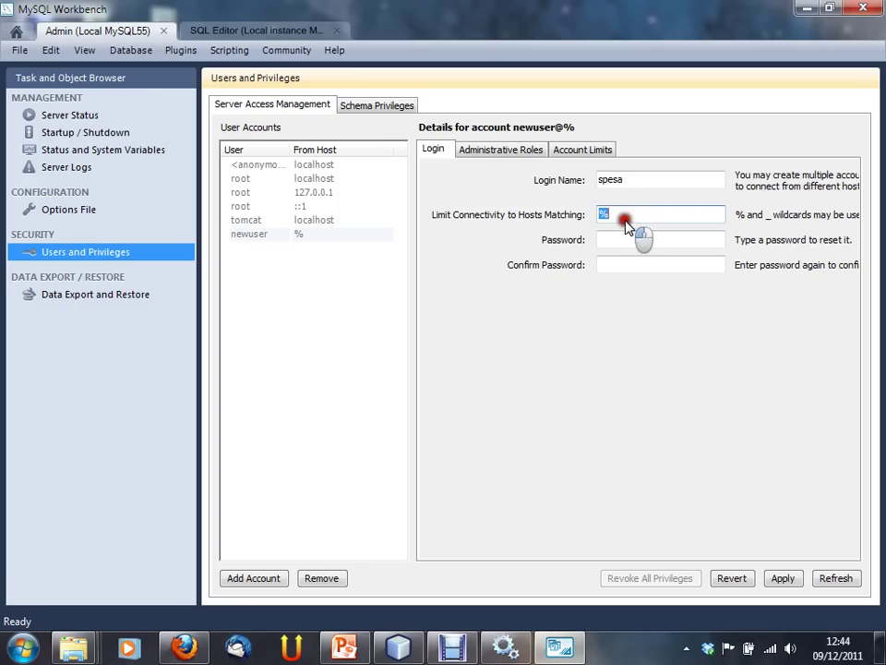
key(BackSpace)
text(lo)
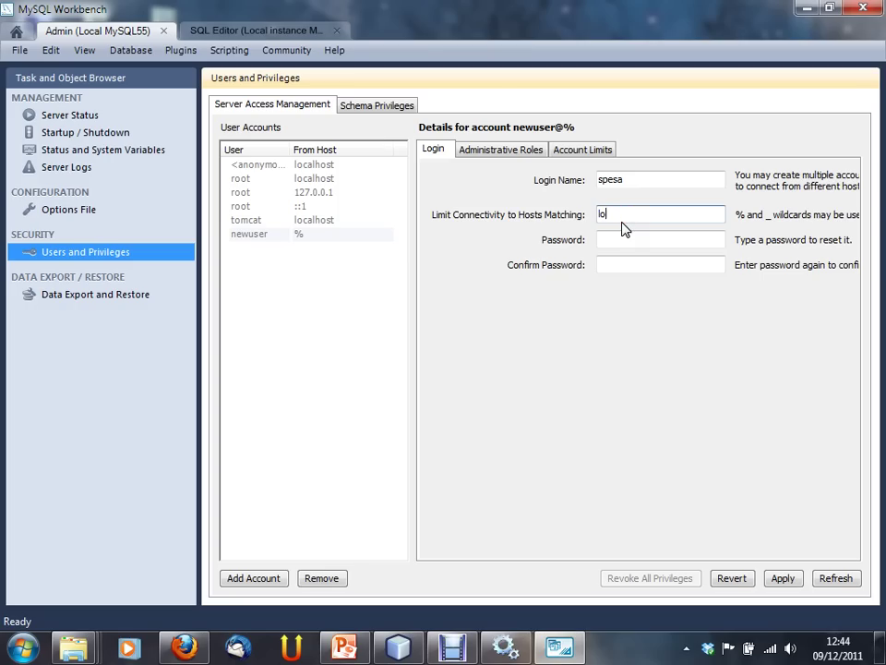
text(calhost)
Step: Enter and confirm the account password, then apply to save spesa@localhost
click(629, 232)
drag(646, 215, 591, 240)
click(613, 236)
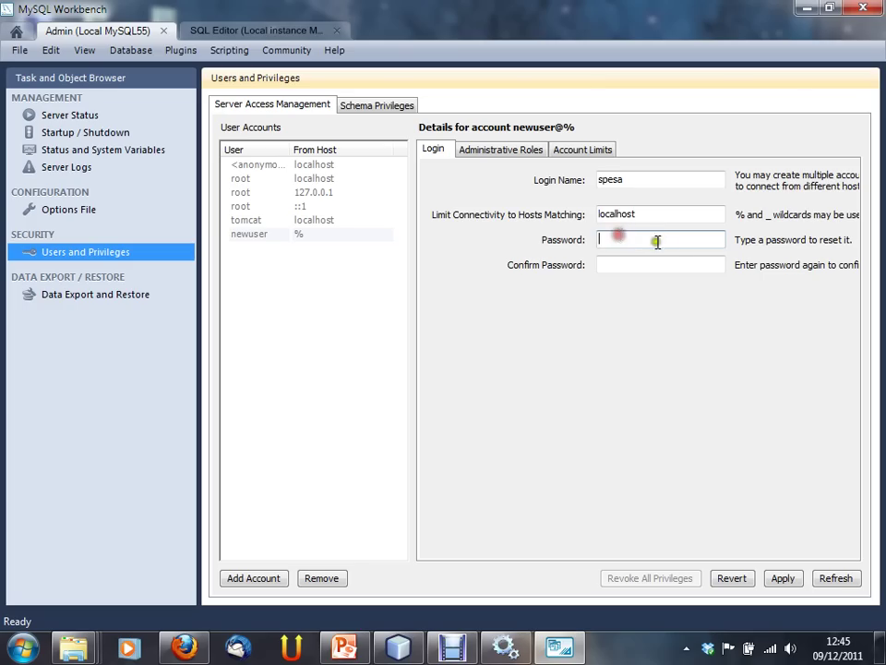
text(*****)
key(Tab)
text(*****)
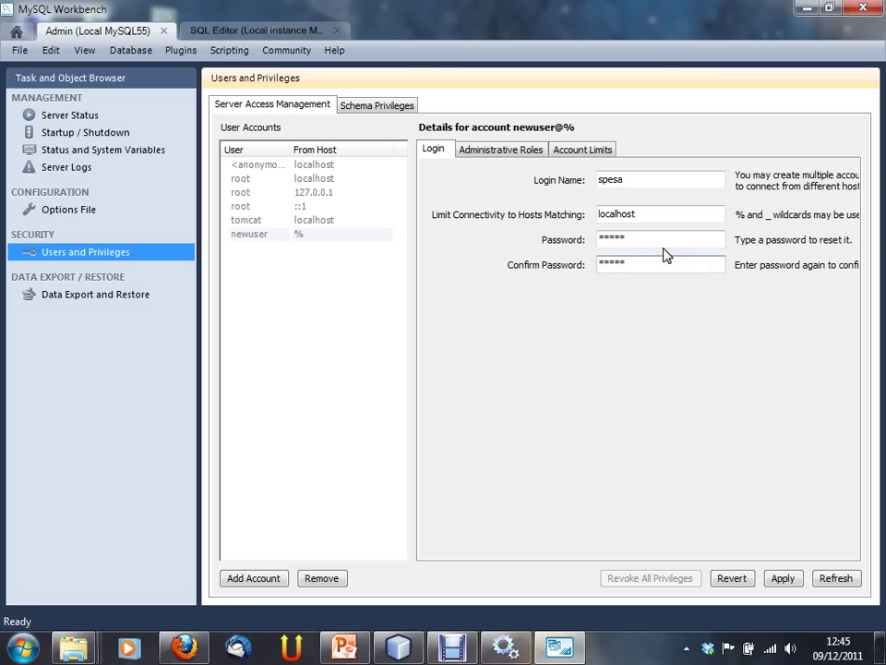
click(780, 578)
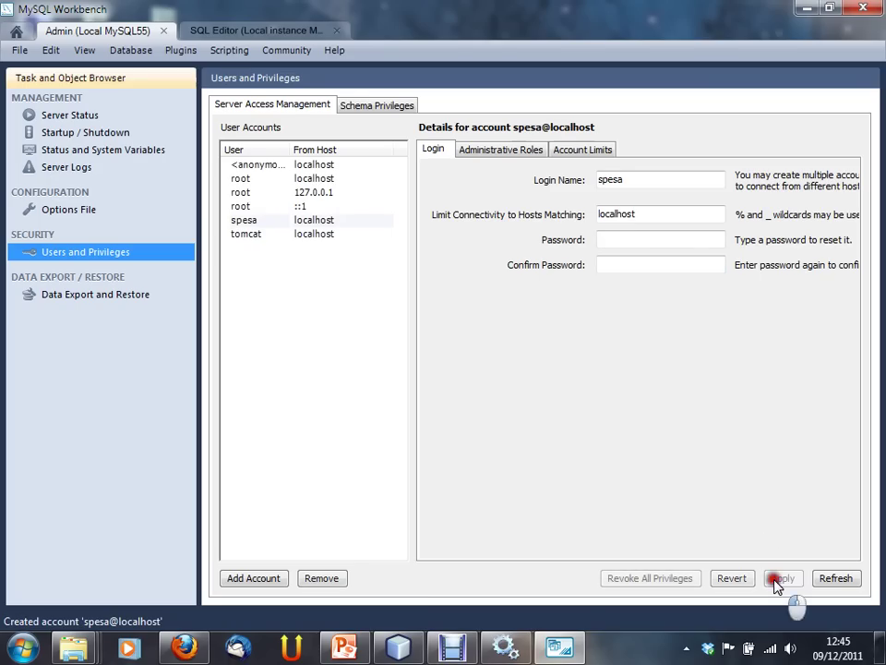
Step: Show Schema Privileges for the new spesa user, whose privilege list is still empty
click(318, 221)
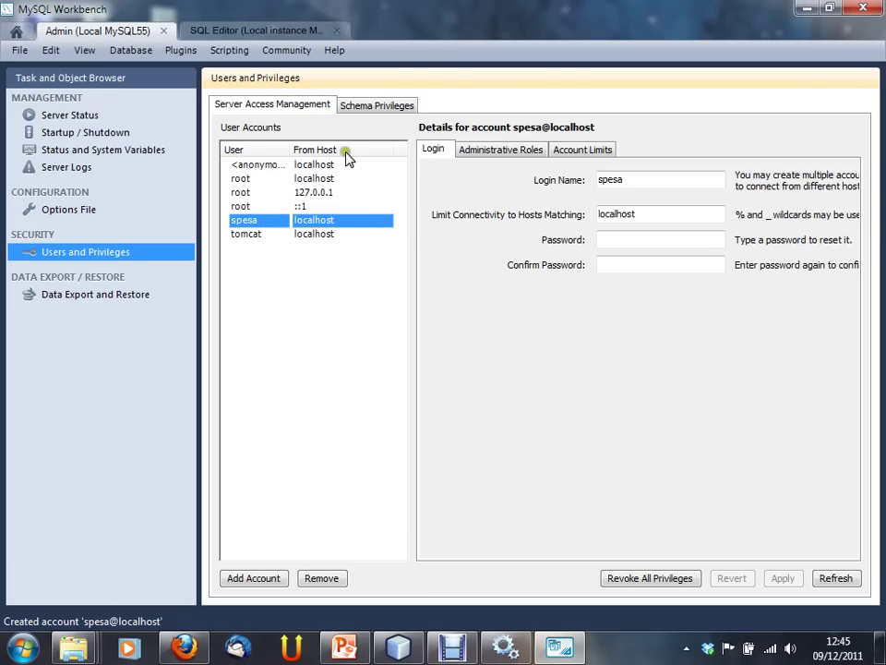
click(378, 105)
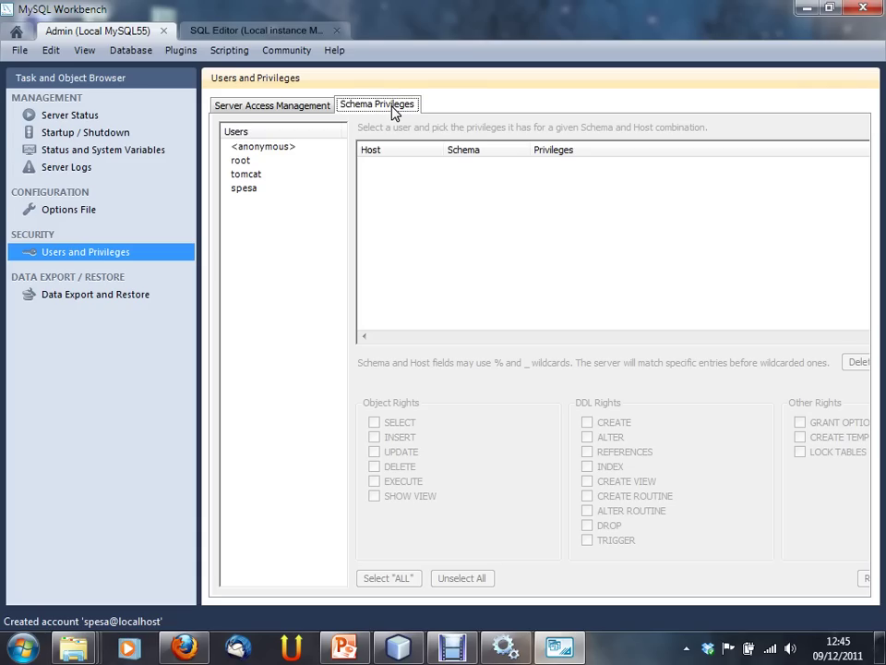
click(259, 191)
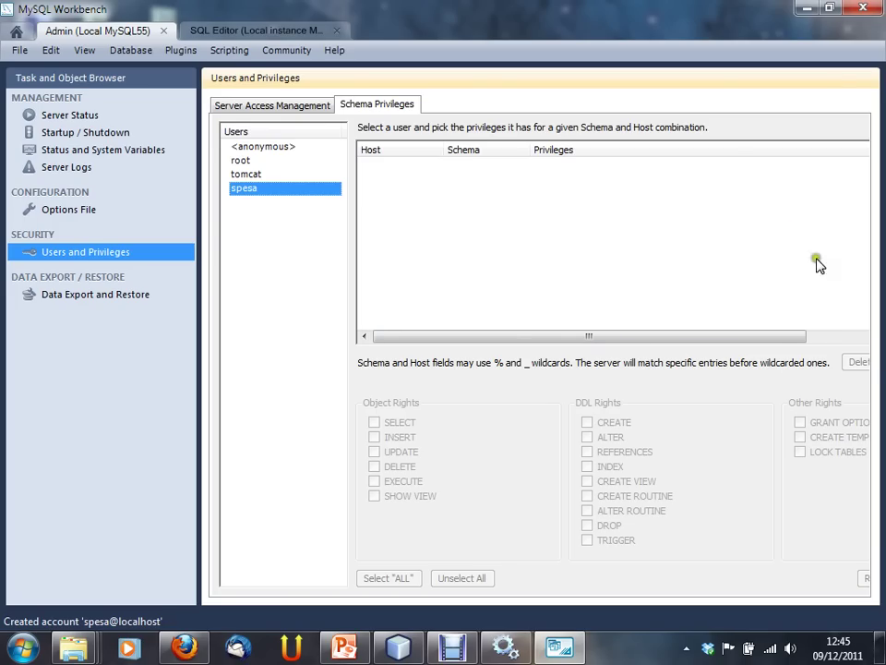
click(462, 335)
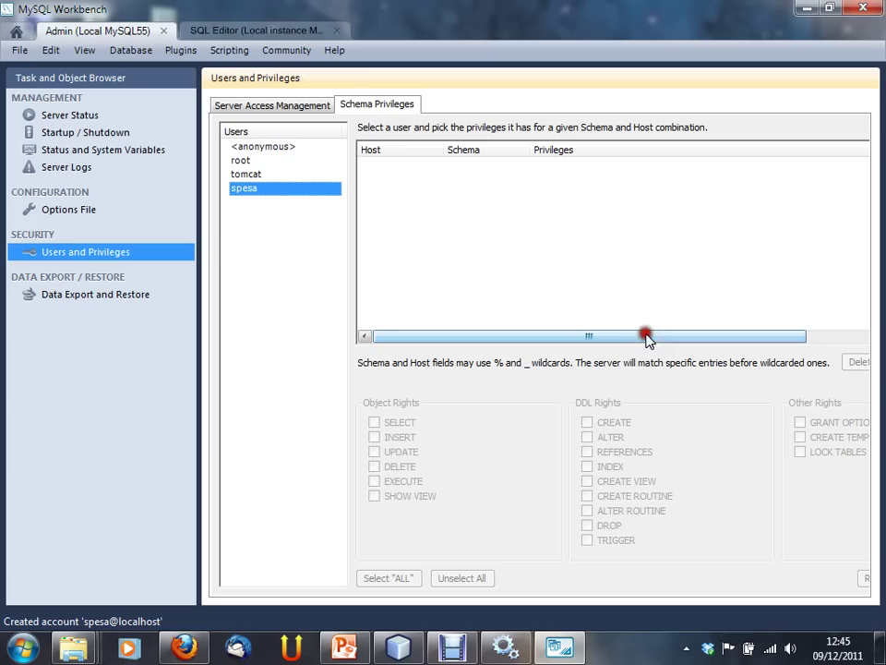
click(859, 361)
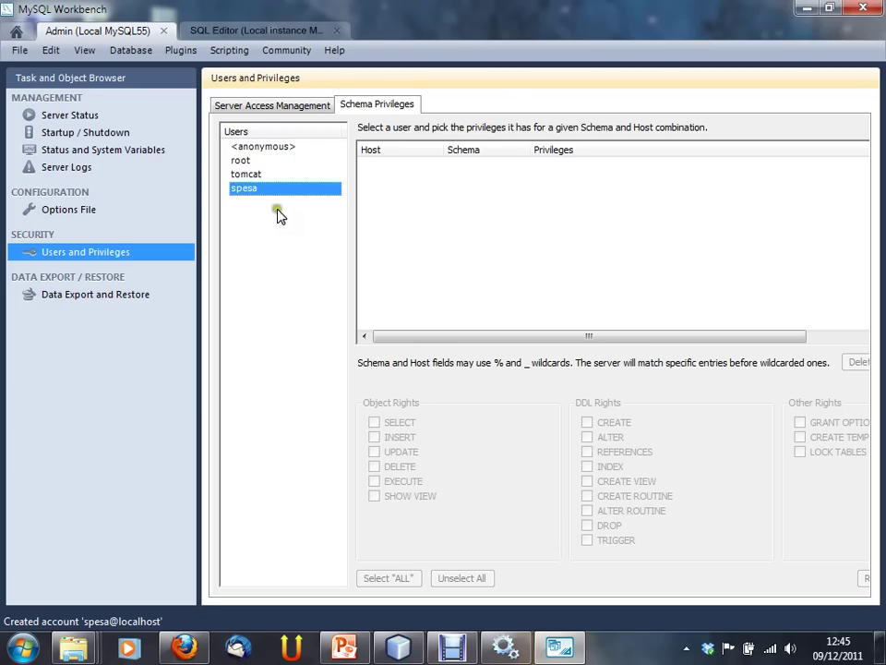
click(196, 120)
drag(266, 10, 194, 23)
double_click(194, 22)
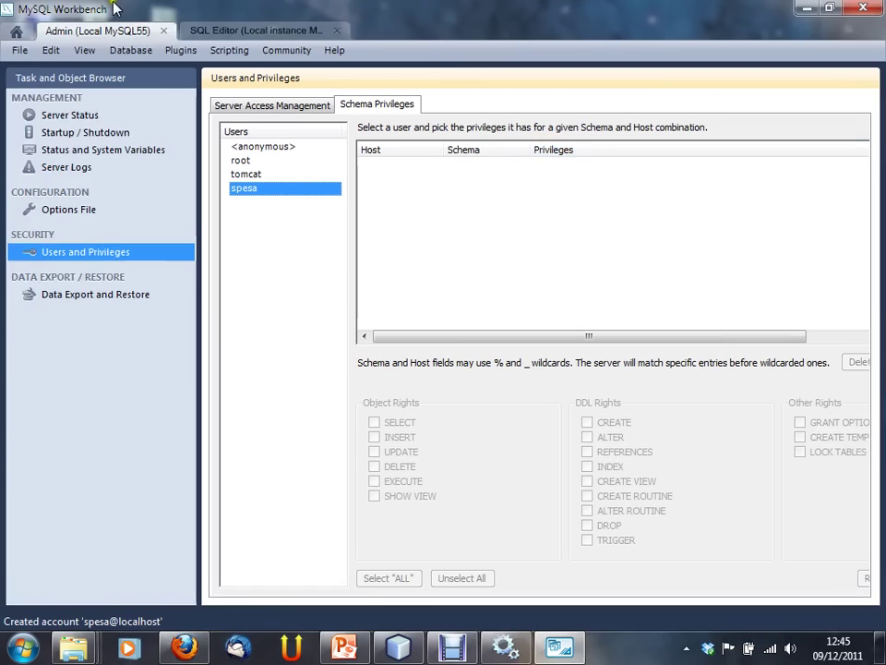
drag(695, 11, 643, 35)
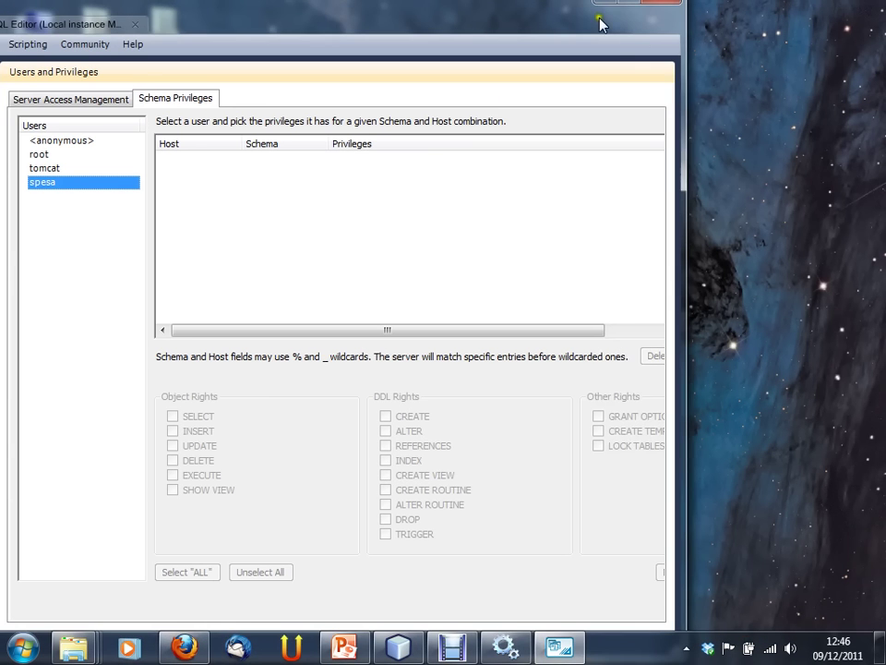
drag(687, 149, 727, 167)
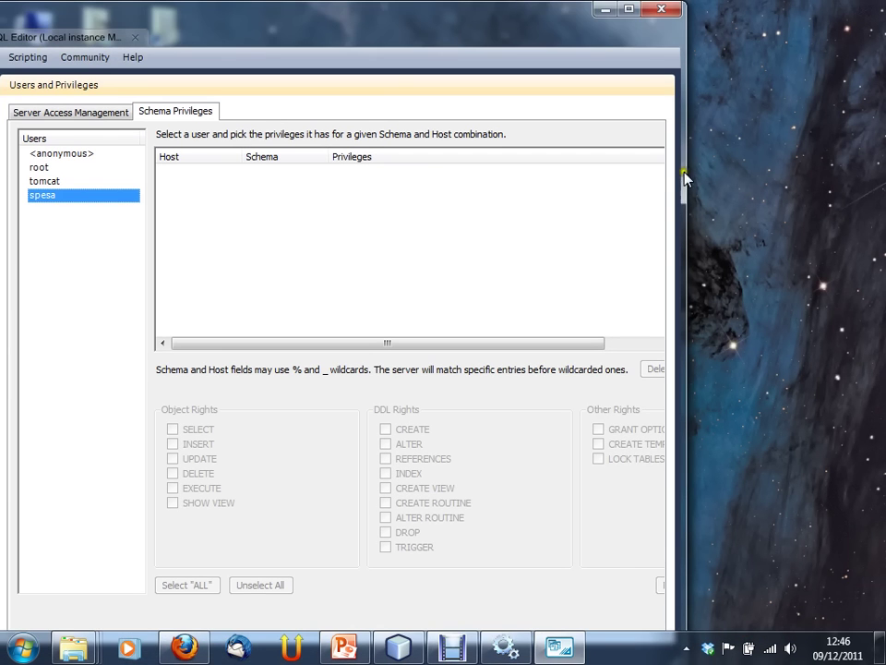
drag(561, 28, 502, 28)
click(592, 345)
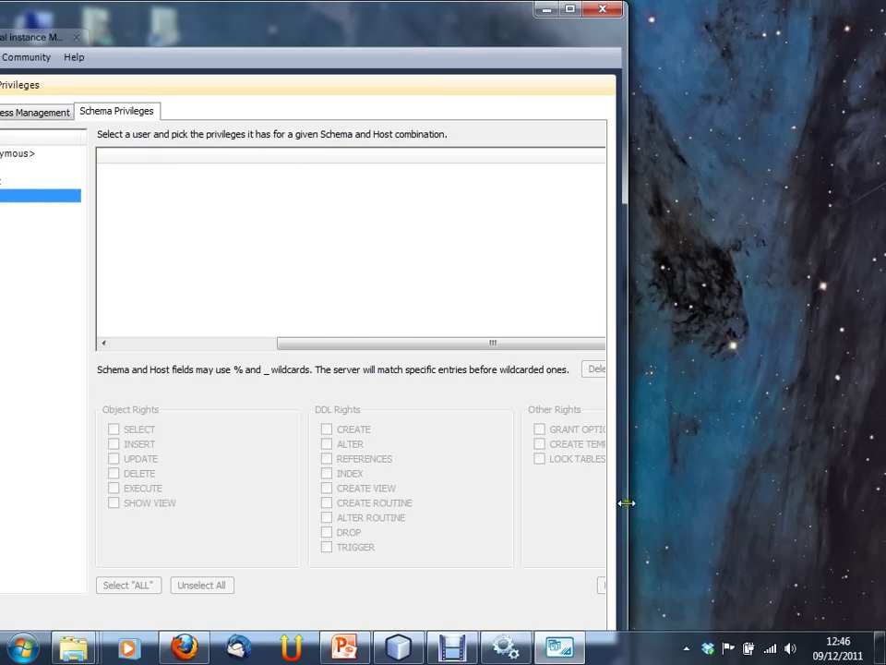
drag(407, 28, 506, 9)
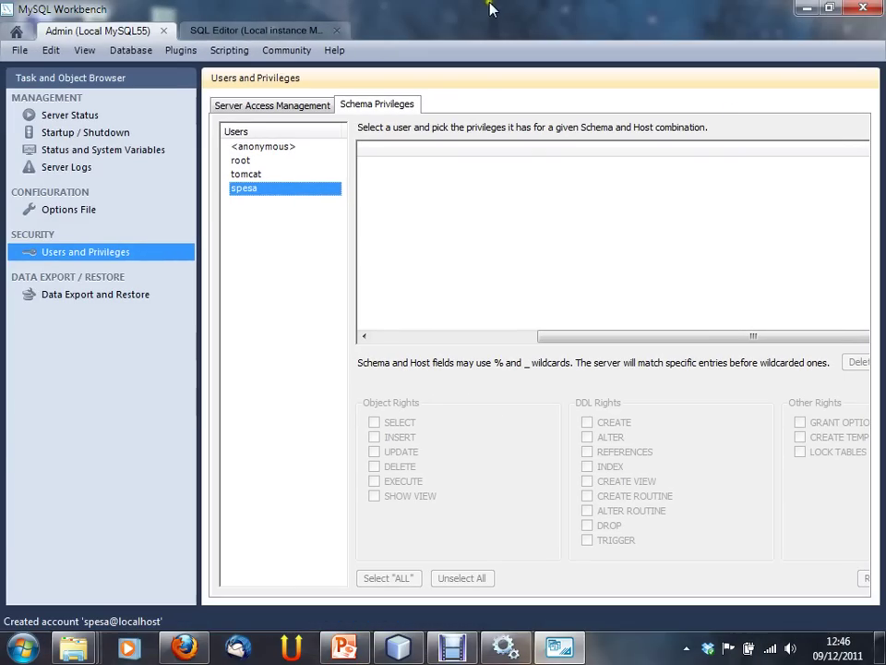
click(208, 210)
click(344, 190)
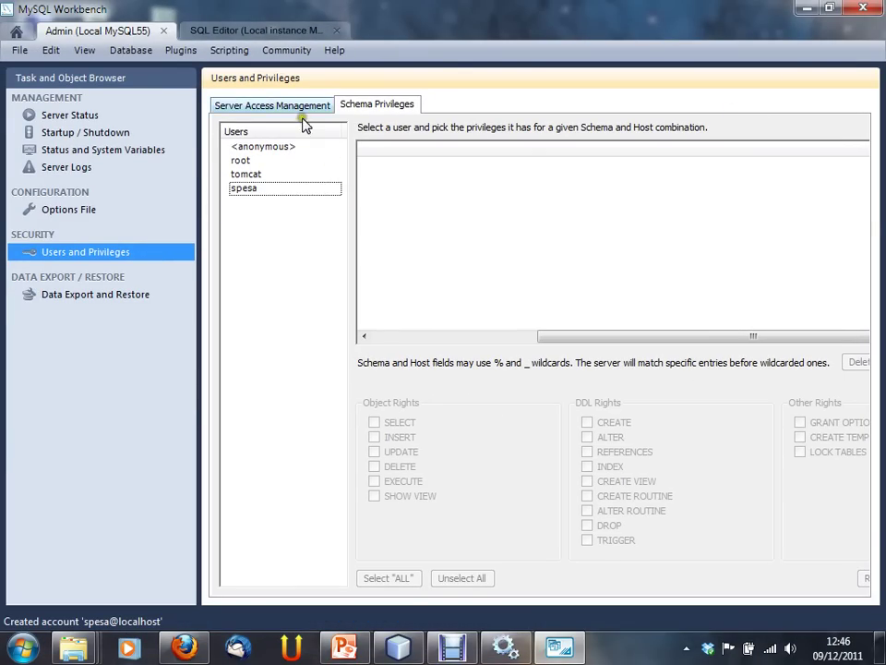
click(310, 107)
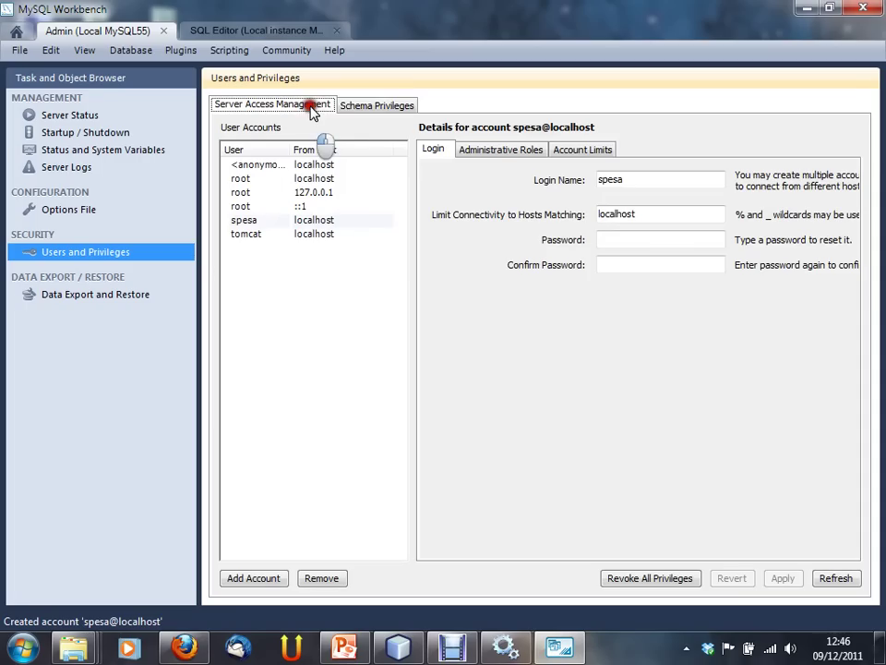
click(376, 111)
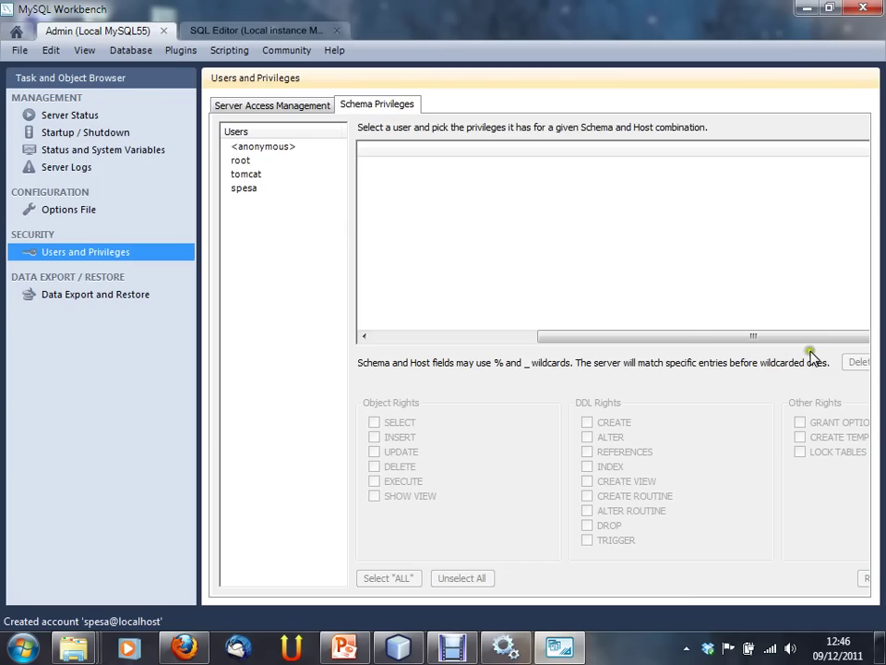
drag(751, 341, 642, 344)
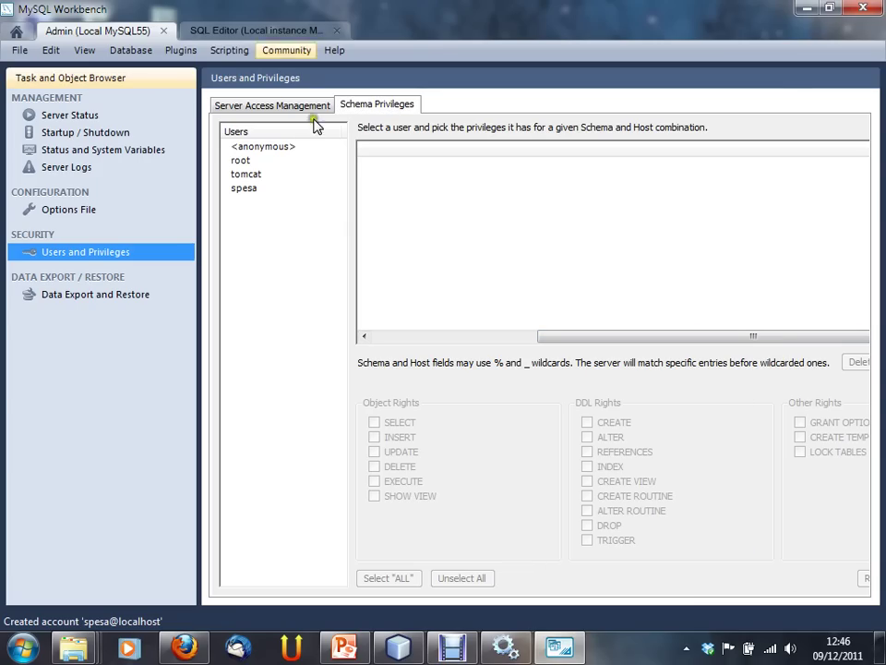
double_click(359, 7)
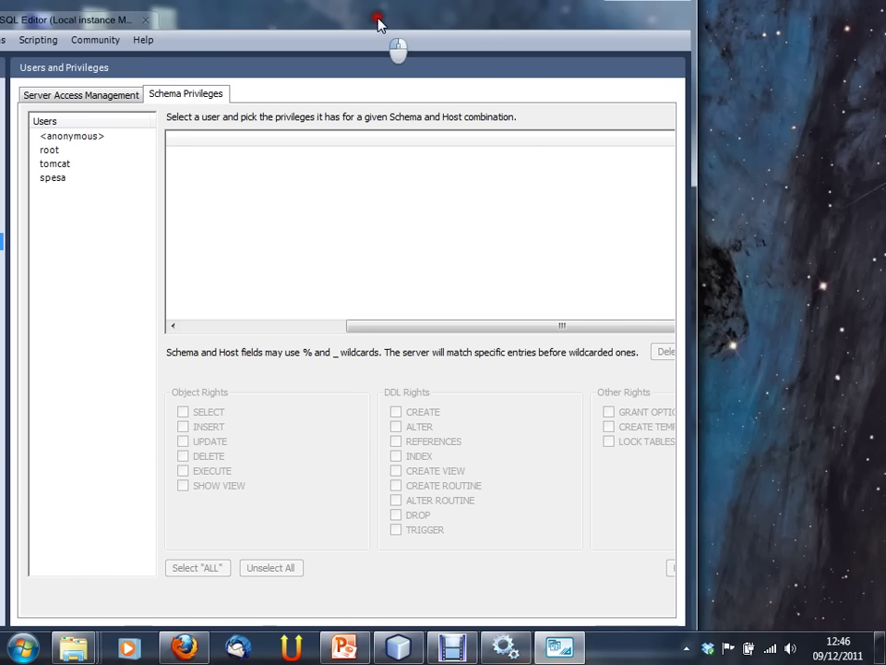
drag(291, 7, 332, 75)
drag(537, 59, 664, 111)
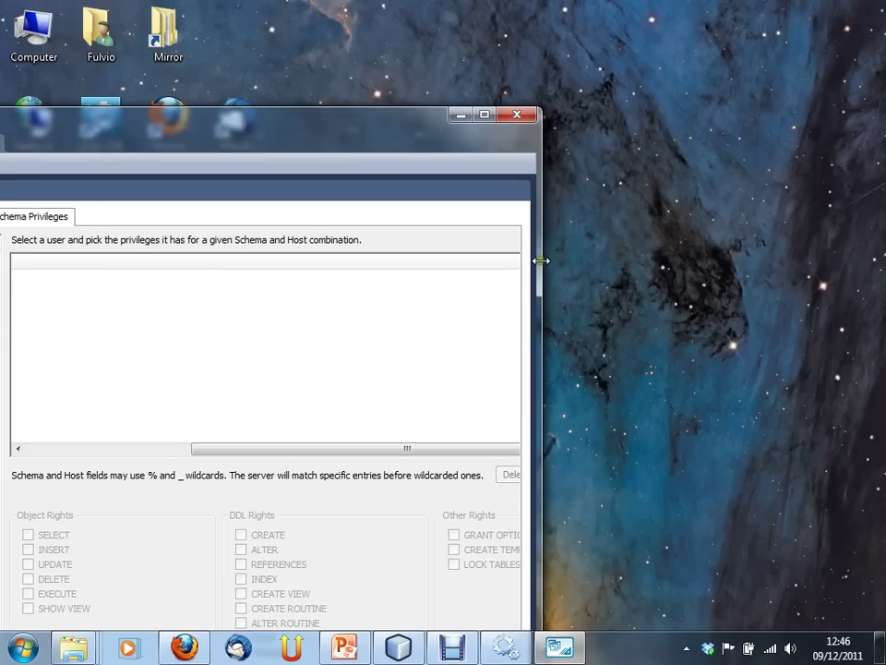
drag(420, 138, 519, 39)
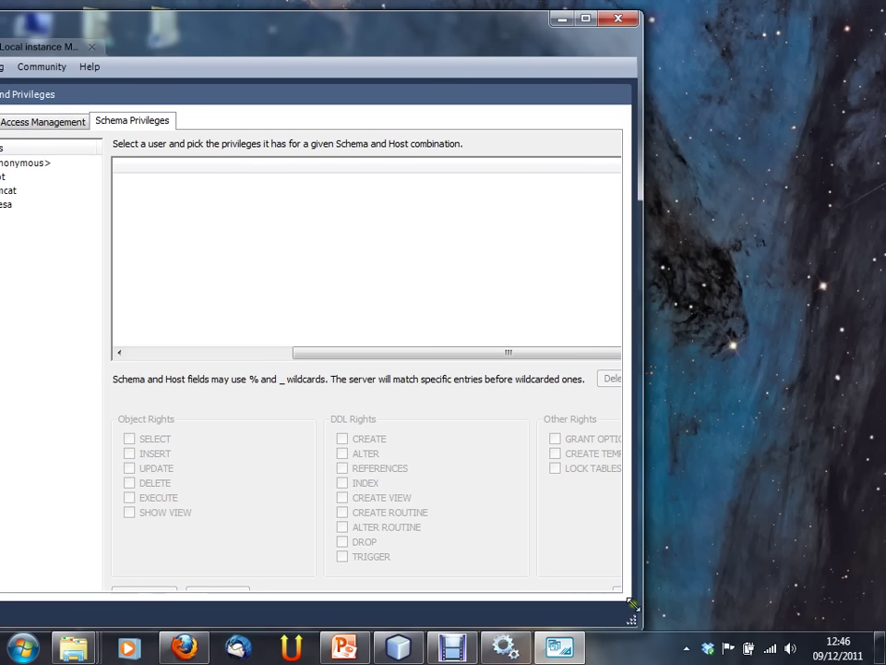
drag(403, 58, 600, 61)
click(232, 203)
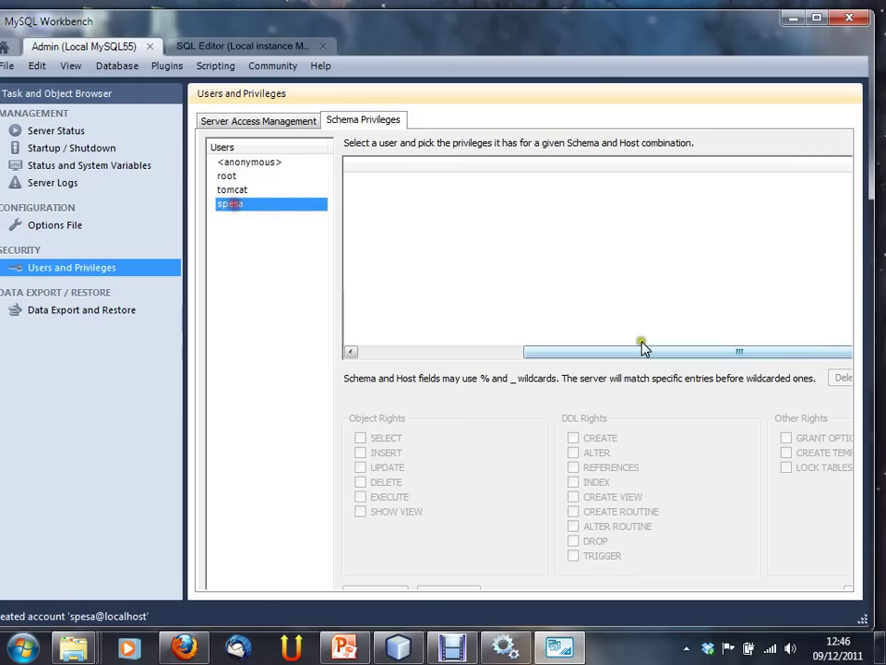
click(606, 59)
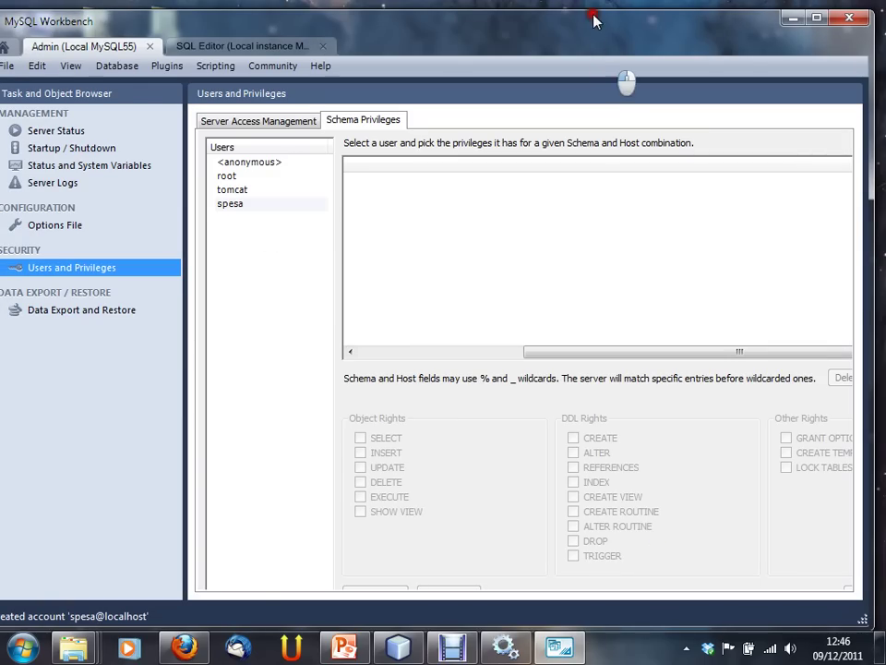
drag(563, 44, 577, 30)
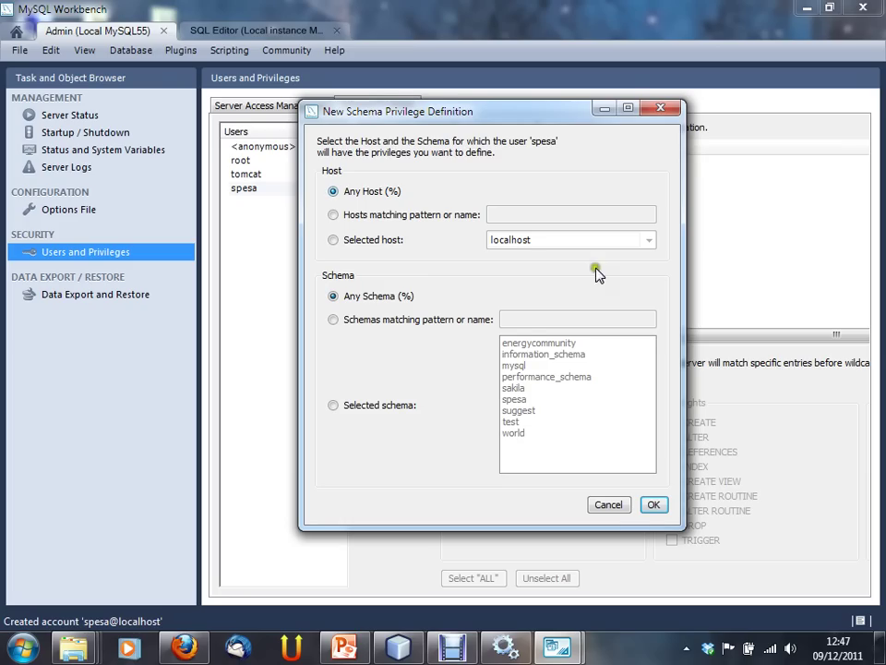
Step: Add a schema privilege entry with Selected host localhost and Selected schema spesa
drag(487, 112, 503, 134)
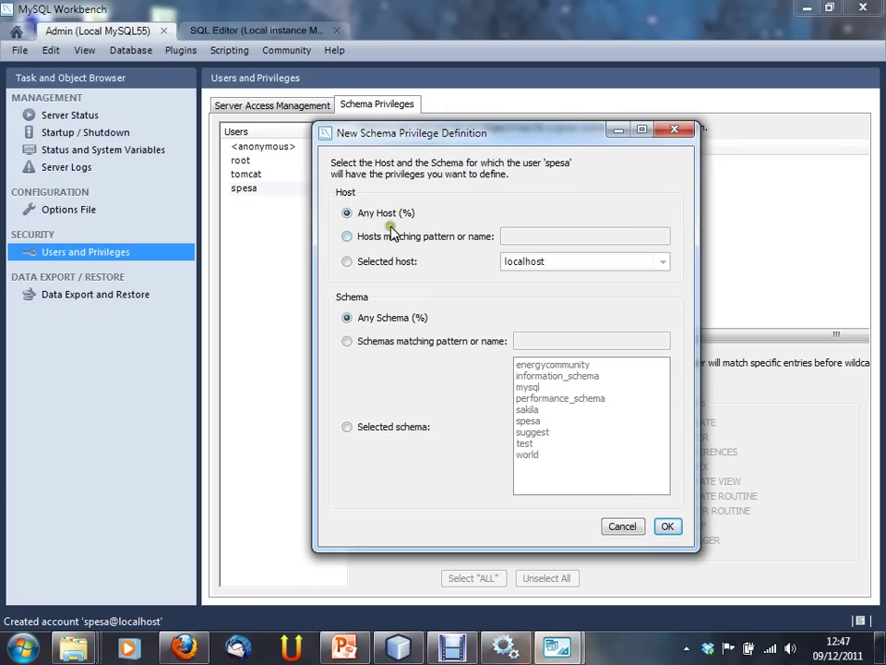
click(347, 262)
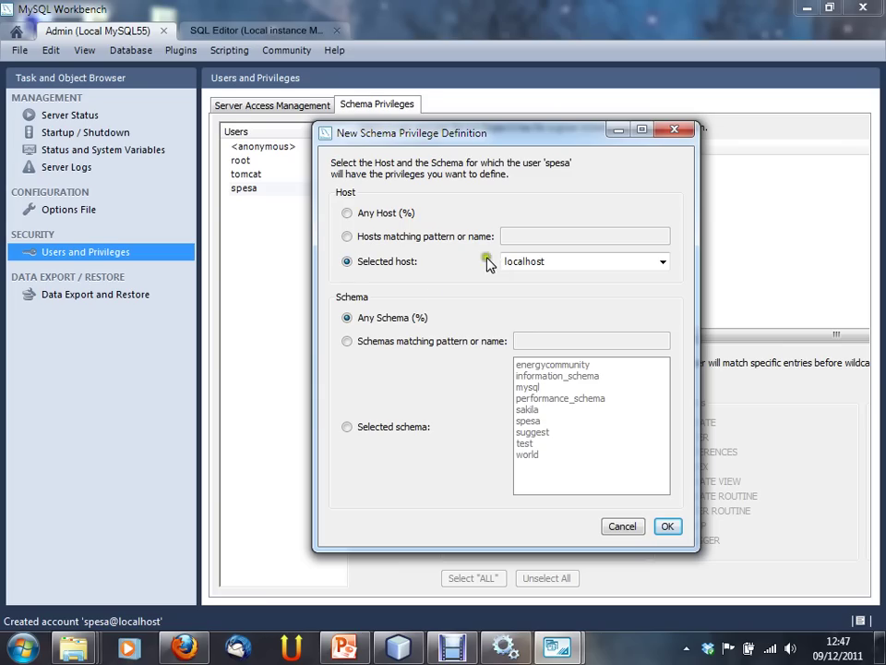
click(386, 426)
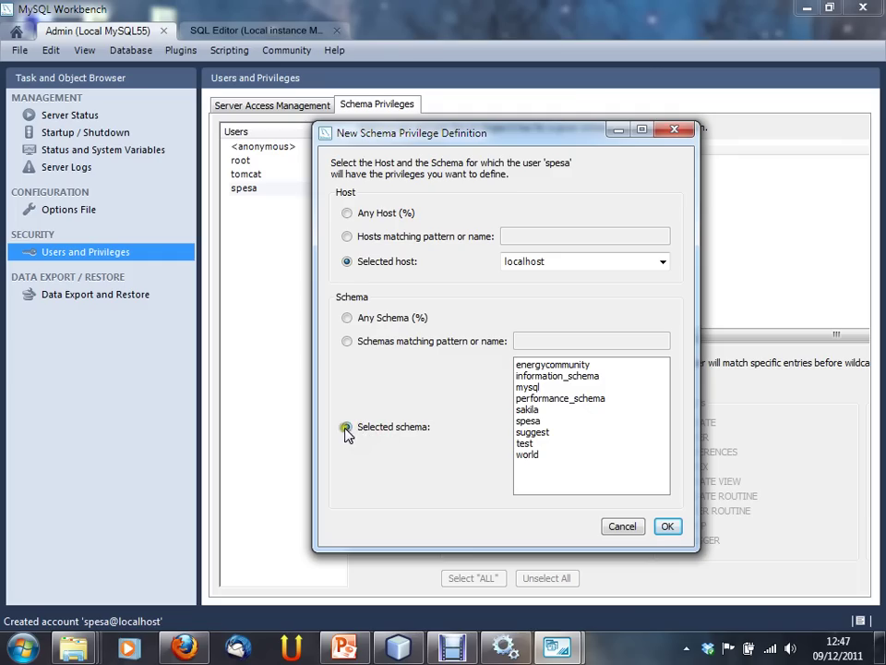
click(528, 422)
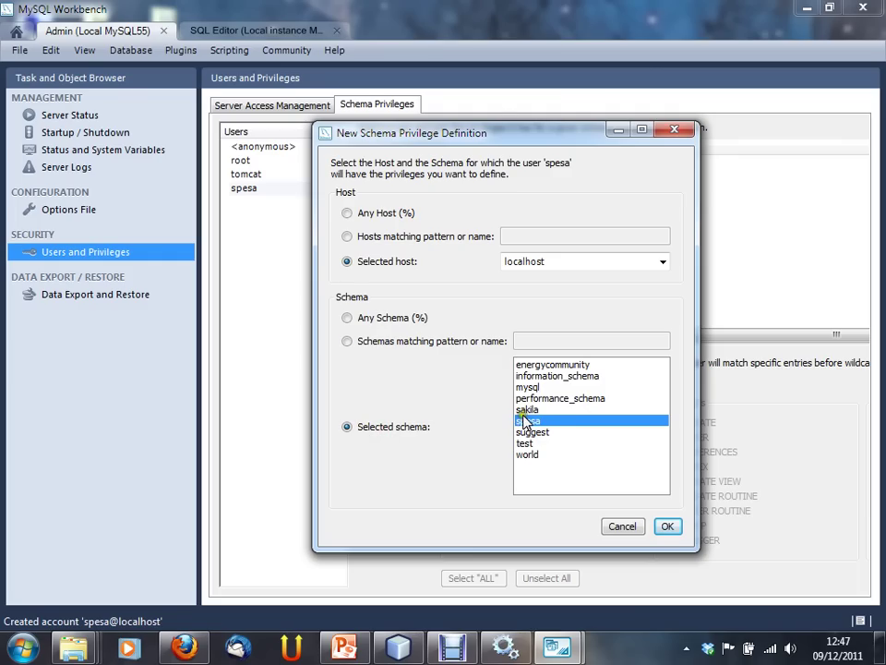
click(668, 526)
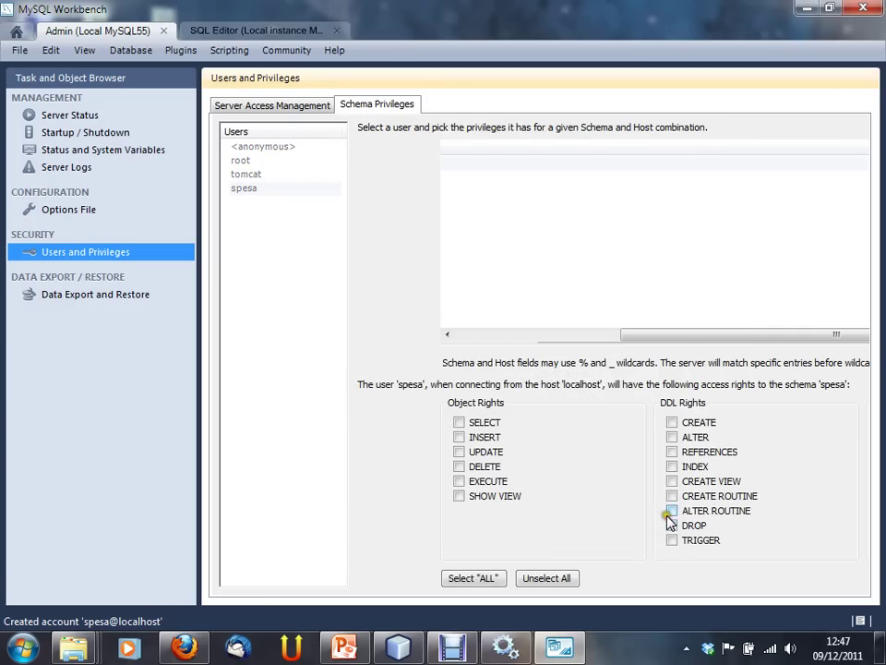
Step: Tick every Object and DDL right for spesa@localhost on spesa using Select "ALL"
drag(642, 334, 439, 334)
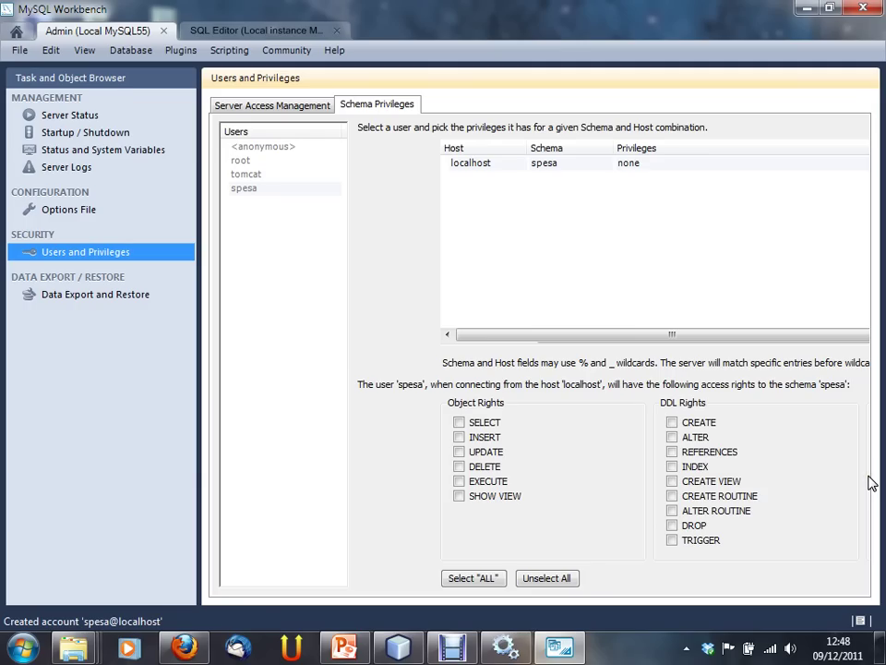
click(745, 425)
click(473, 578)
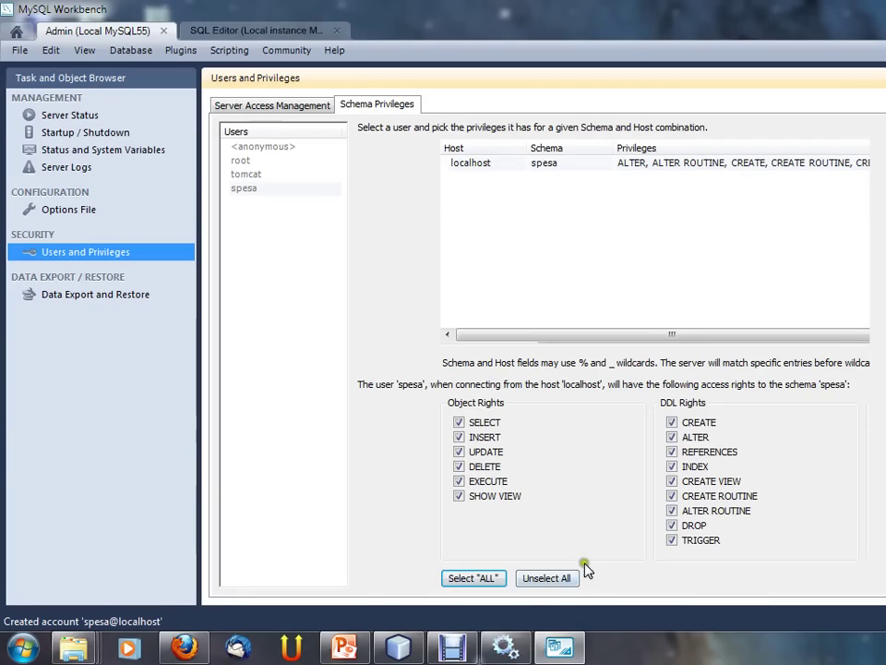
Step: Review spesa's account and login details alongside its schema privileges
click(732, 251)
drag(739, 336, 699, 336)
click(300, 106)
click(366, 105)
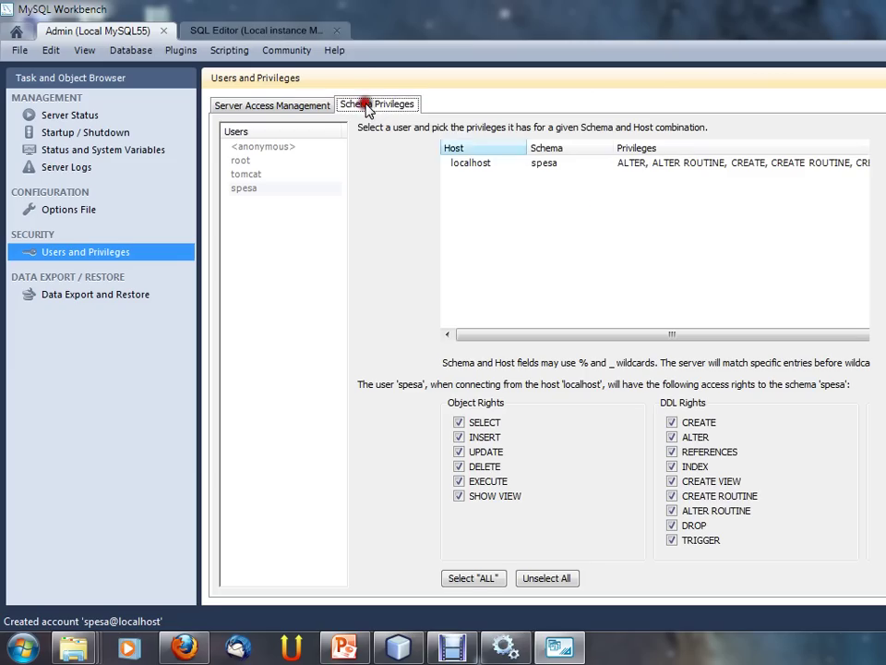
click(809, 273)
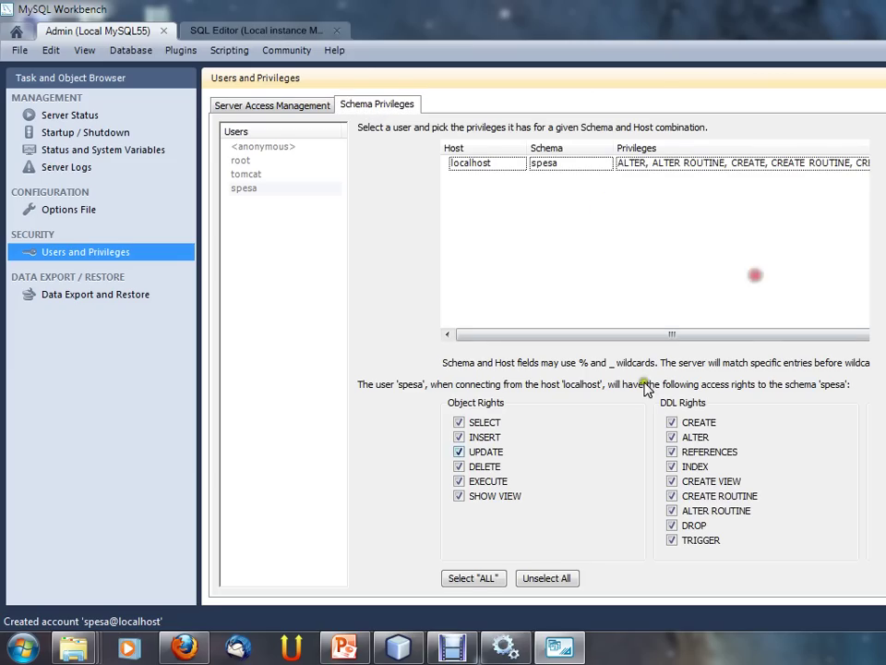
click(284, 108)
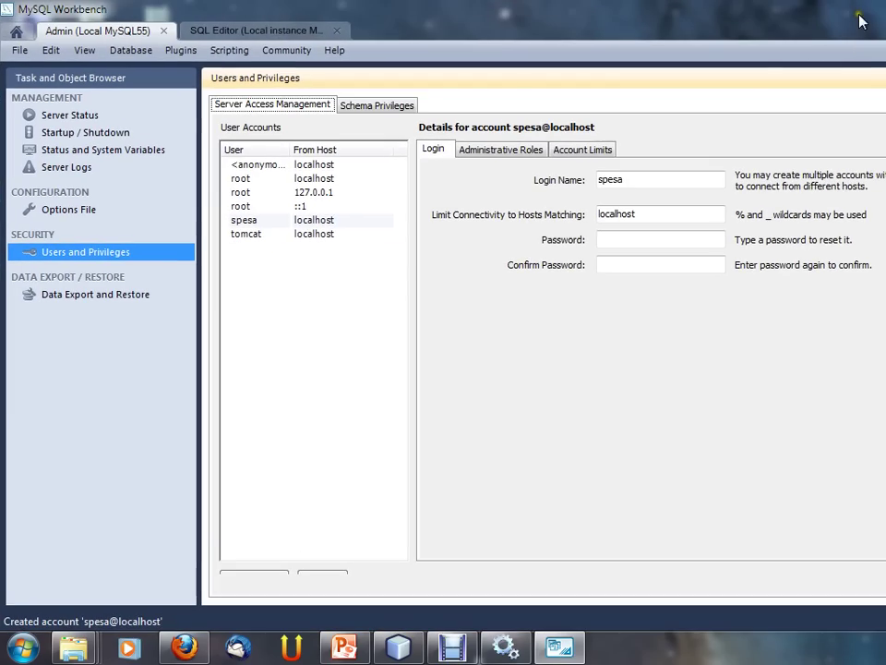
click(393, 107)
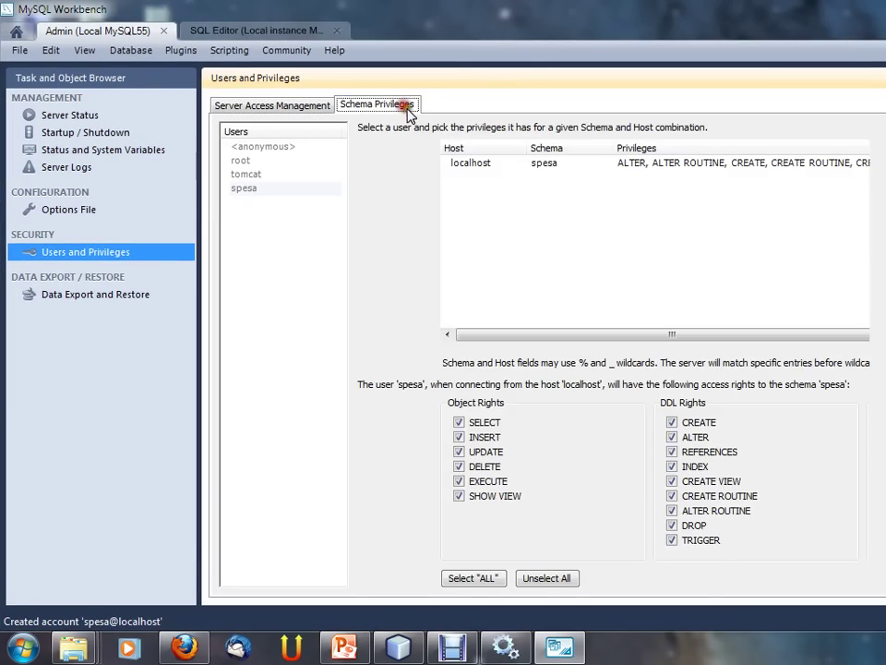
Step: Glance at the Options File page, then return to spesa's schema privileges
click(490, 574)
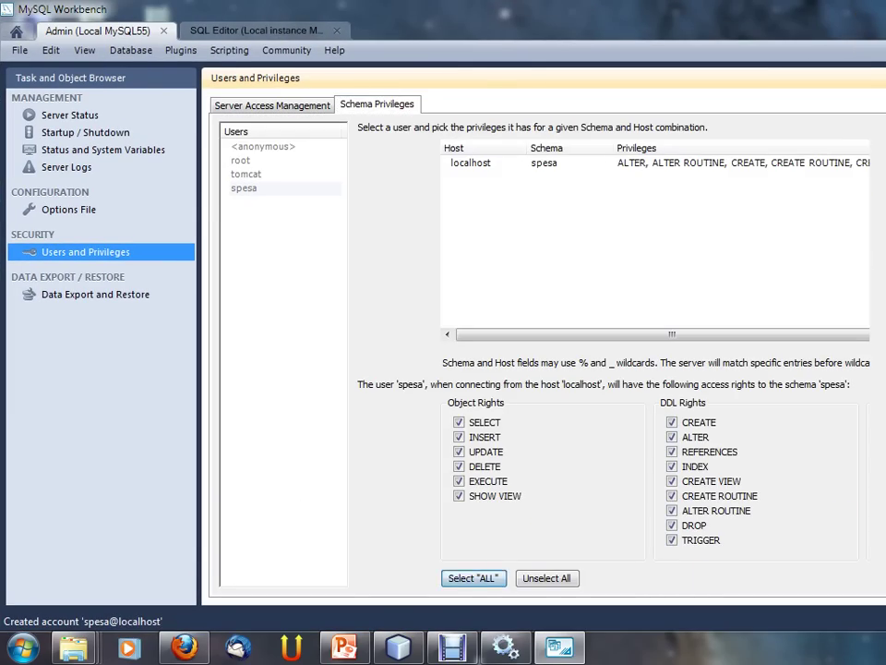
click(789, 268)
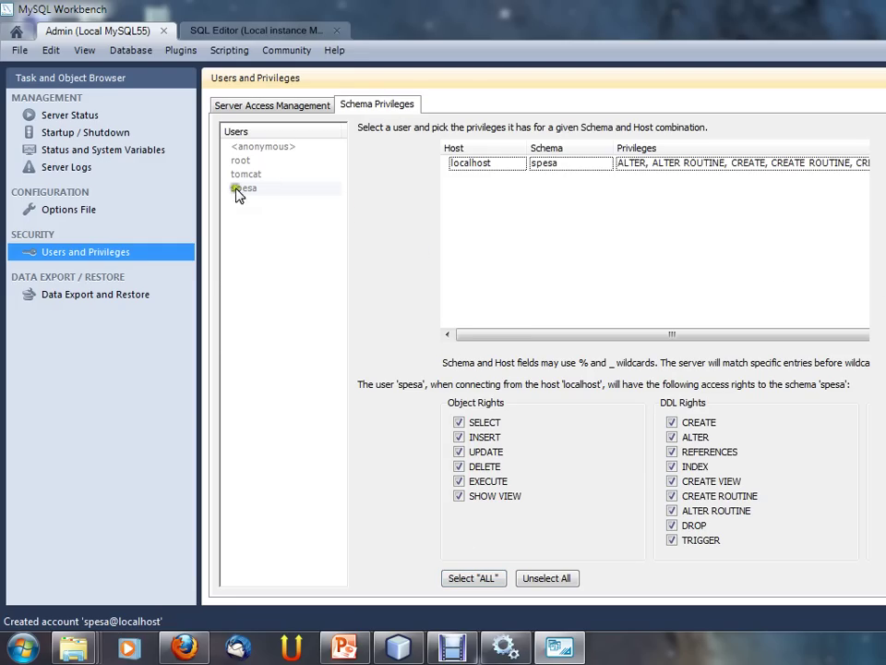
click(52, 208)
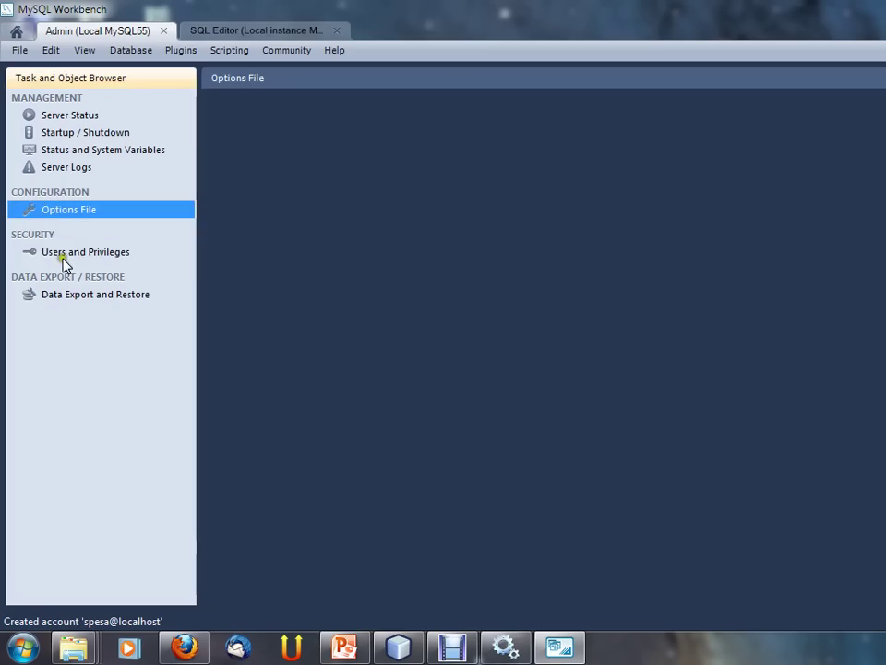
click(62, 259)
click(223, 191)
click(390, 106)
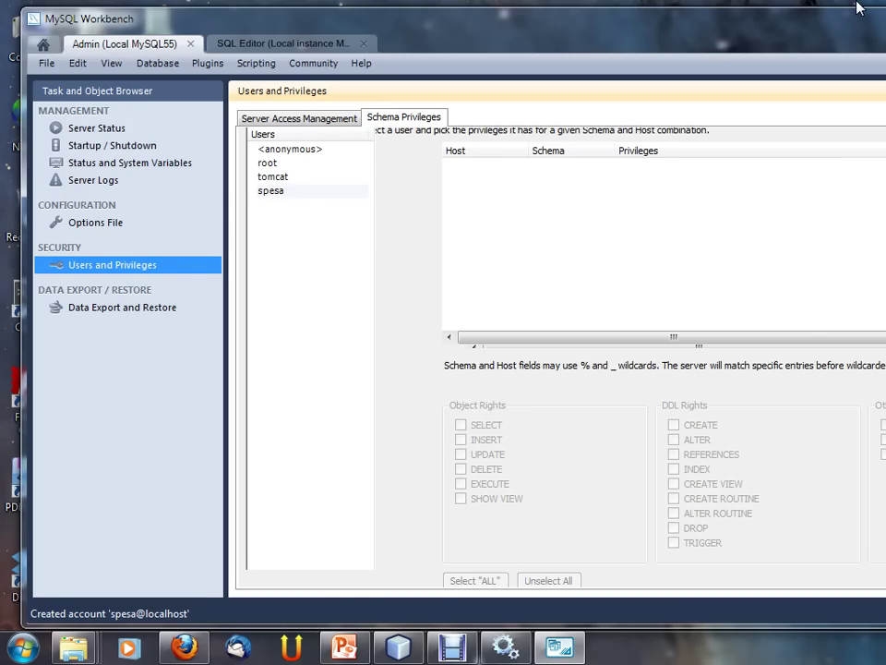
Step: Maximize then minimize Workbench and bring up the jdbc_v2.pptx presentation in PowerPoint
double_click(857, 9)
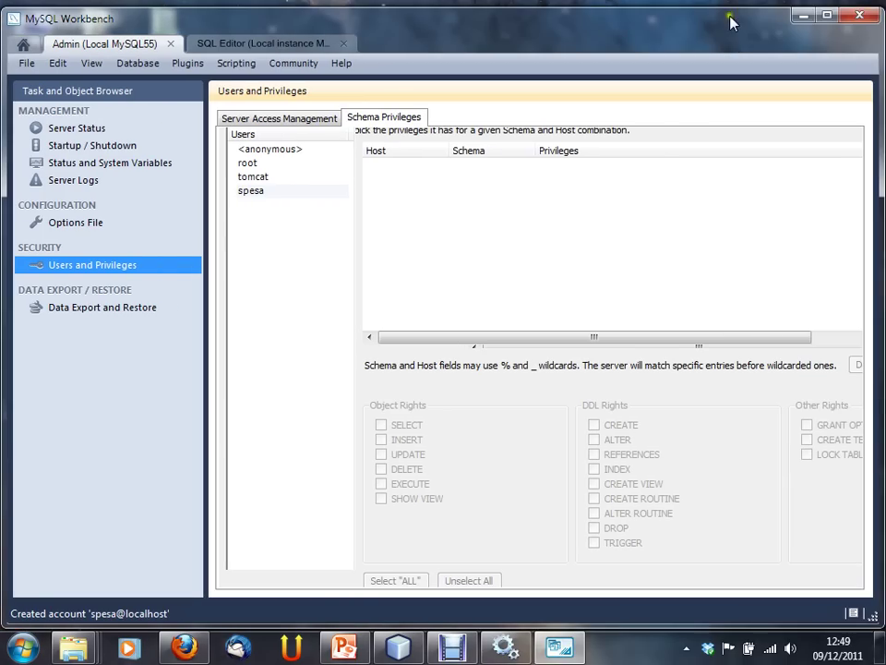
click(801, 16)
click(350, 648)
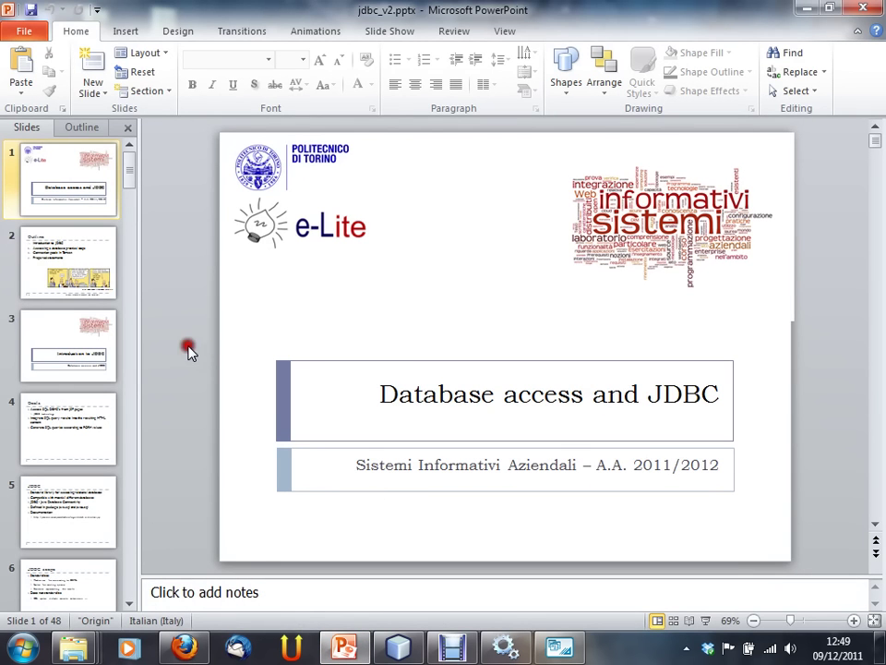